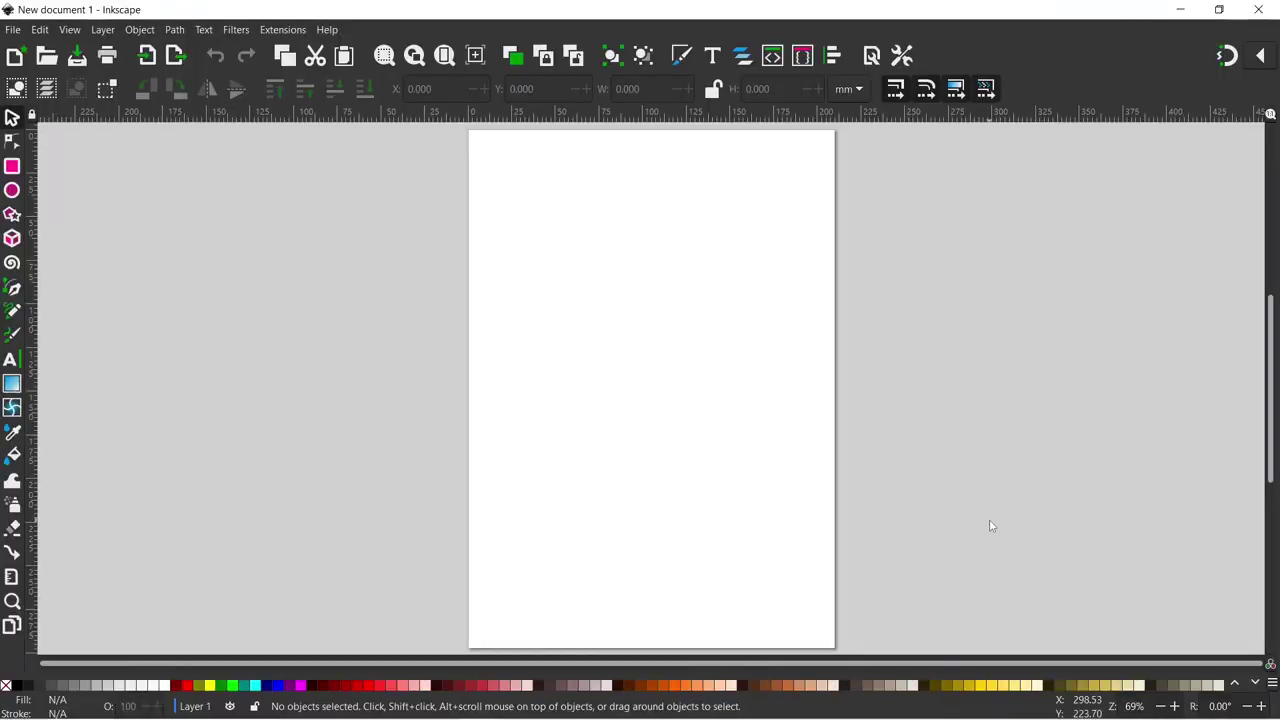
# - Open Fill and Stroke, glance at Layers and Objects, then return to the Fill and Stroke tab
pyautogui.click(681, 56)
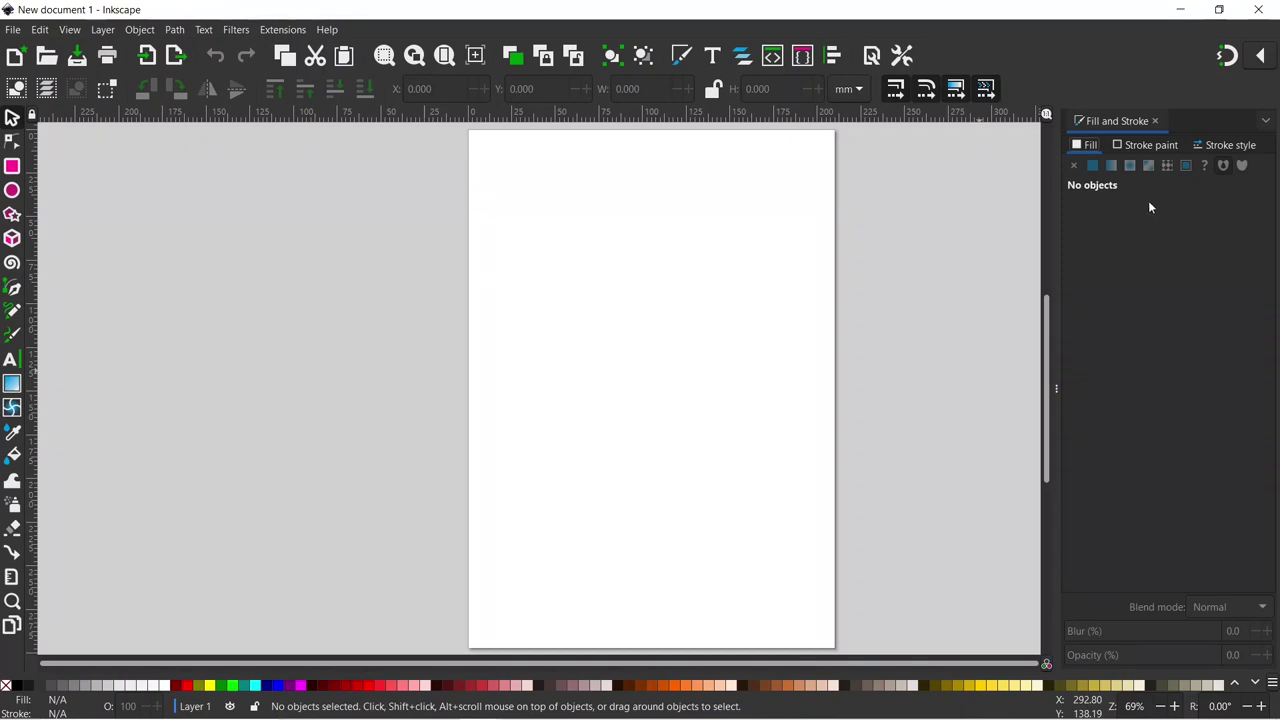
pyautogui.click(743, 56)
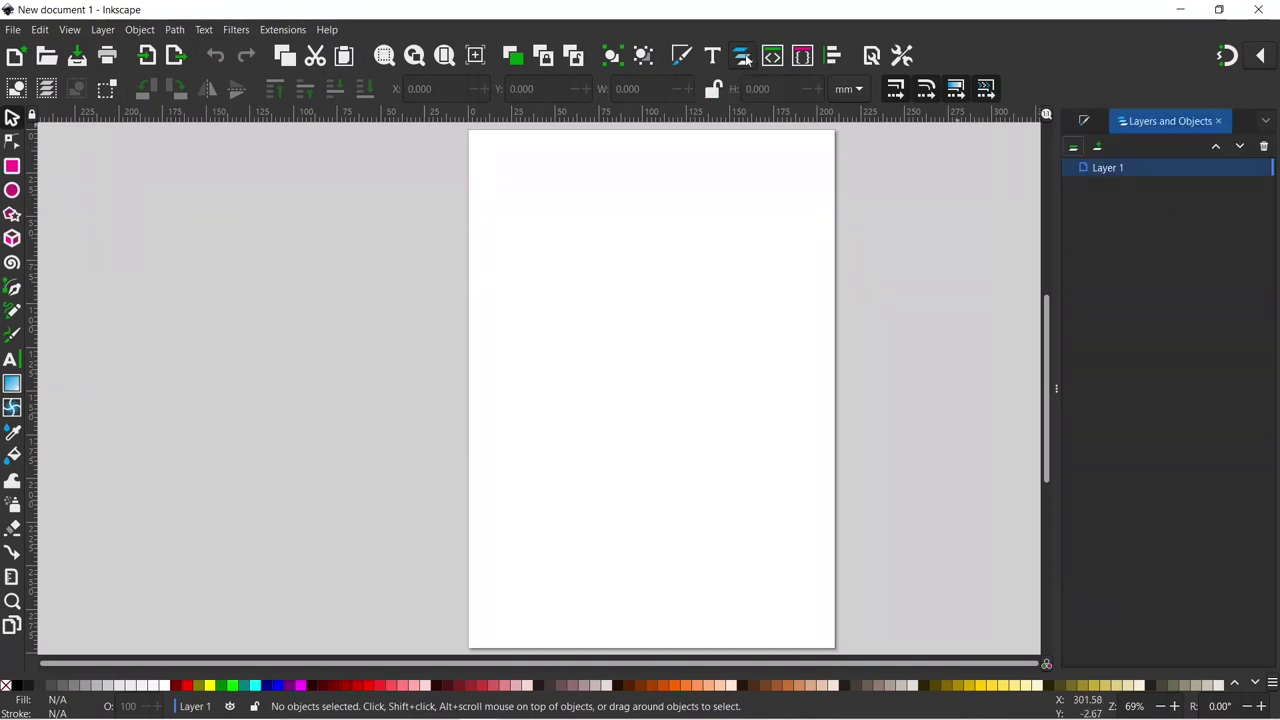
pyautogui.click(1084, 121)
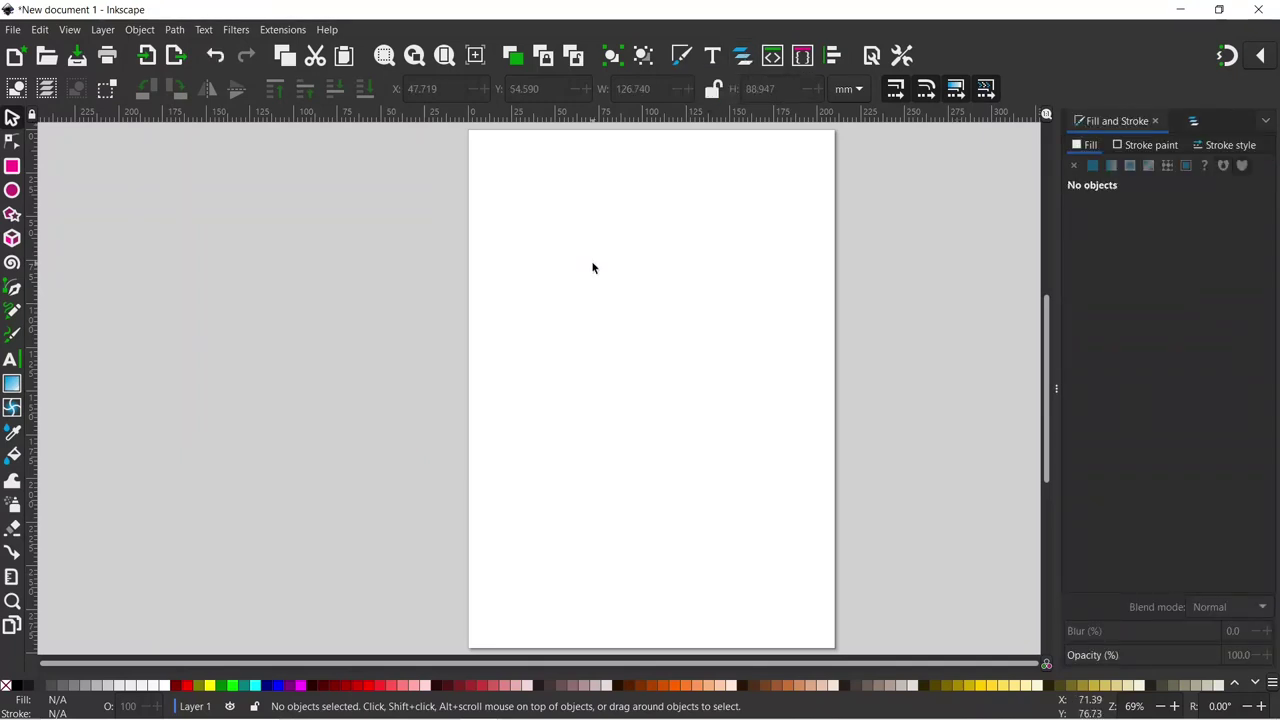
pyautogui.hscroll(3, 592, 267)
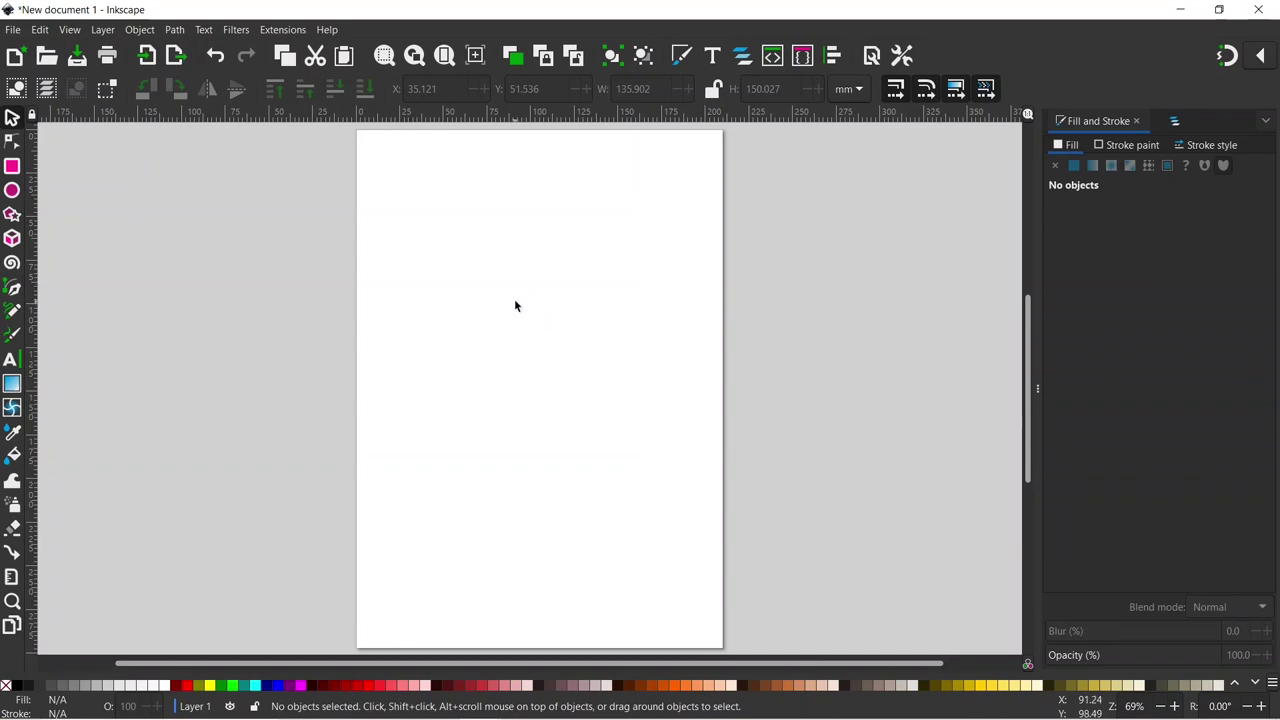
# - Draw a rectangle and try linear and radial gradient fills before settling on a mesh gradient
pyautogui.click(12, 167)
pyautogui.moveTo(437, 222); pyautogui.dragTo(643, 418)
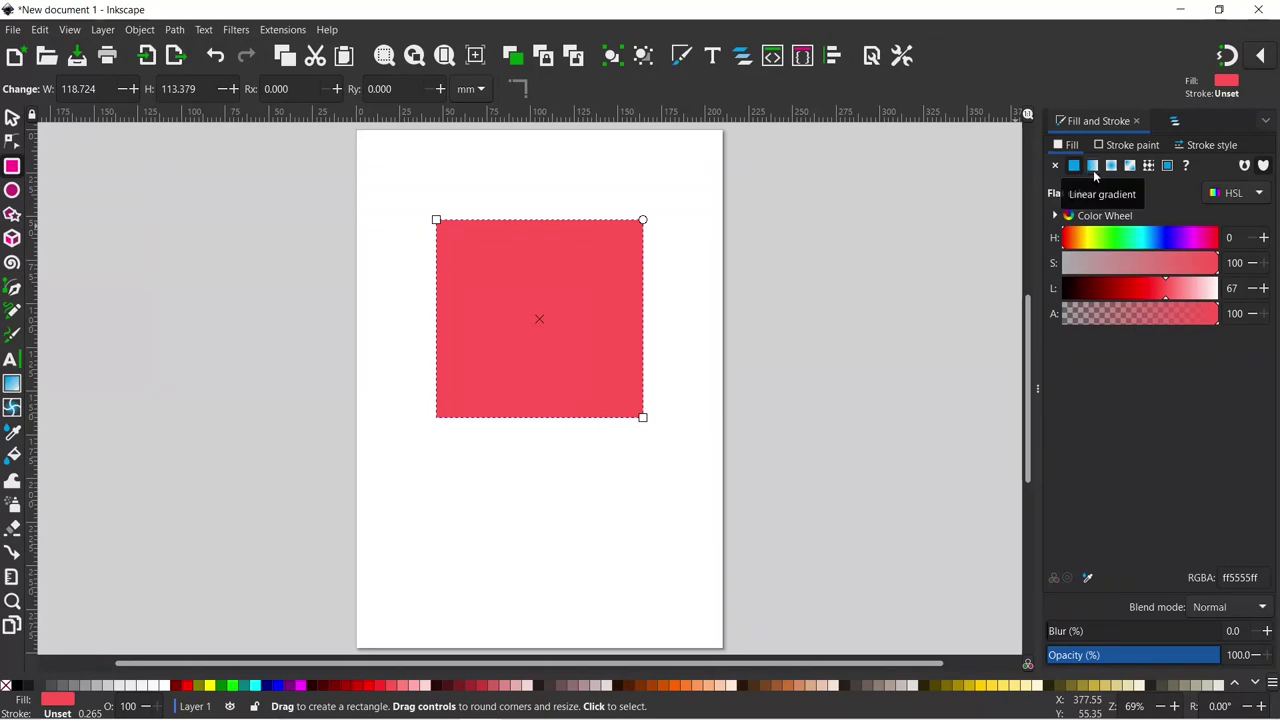
pyautogui.click(1093, 166)
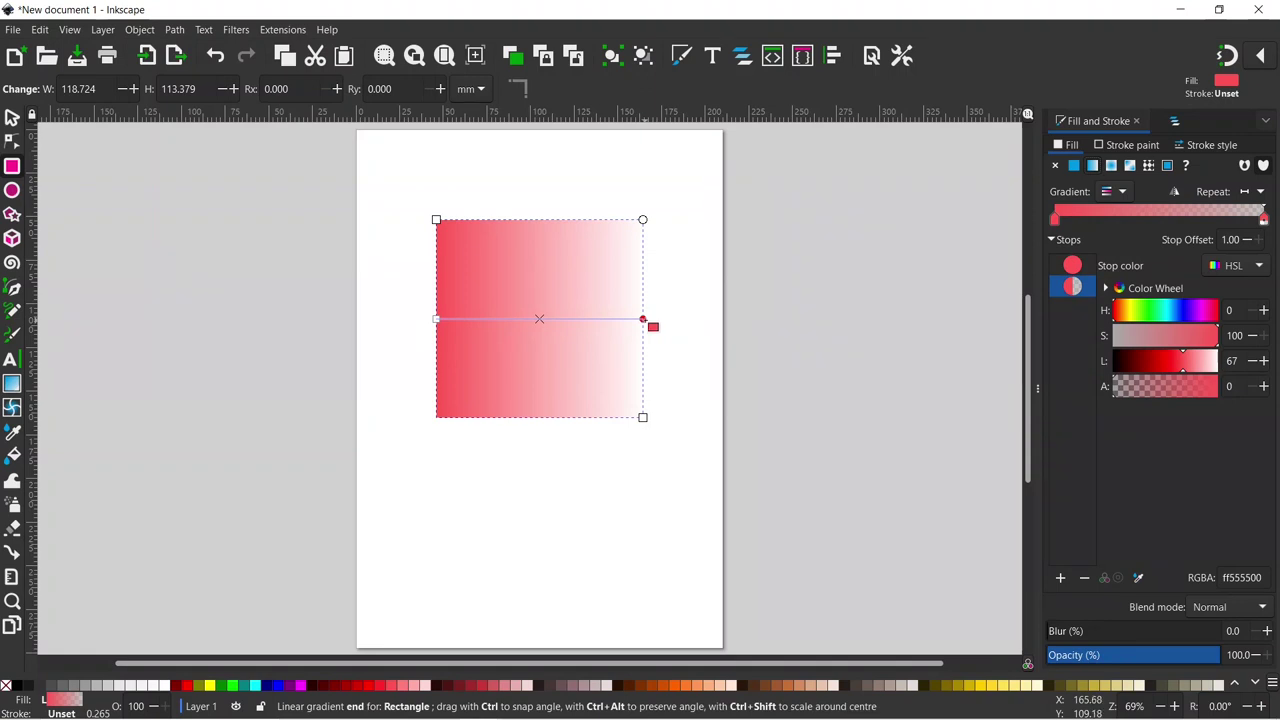
pyautogui.click(1113, 167)
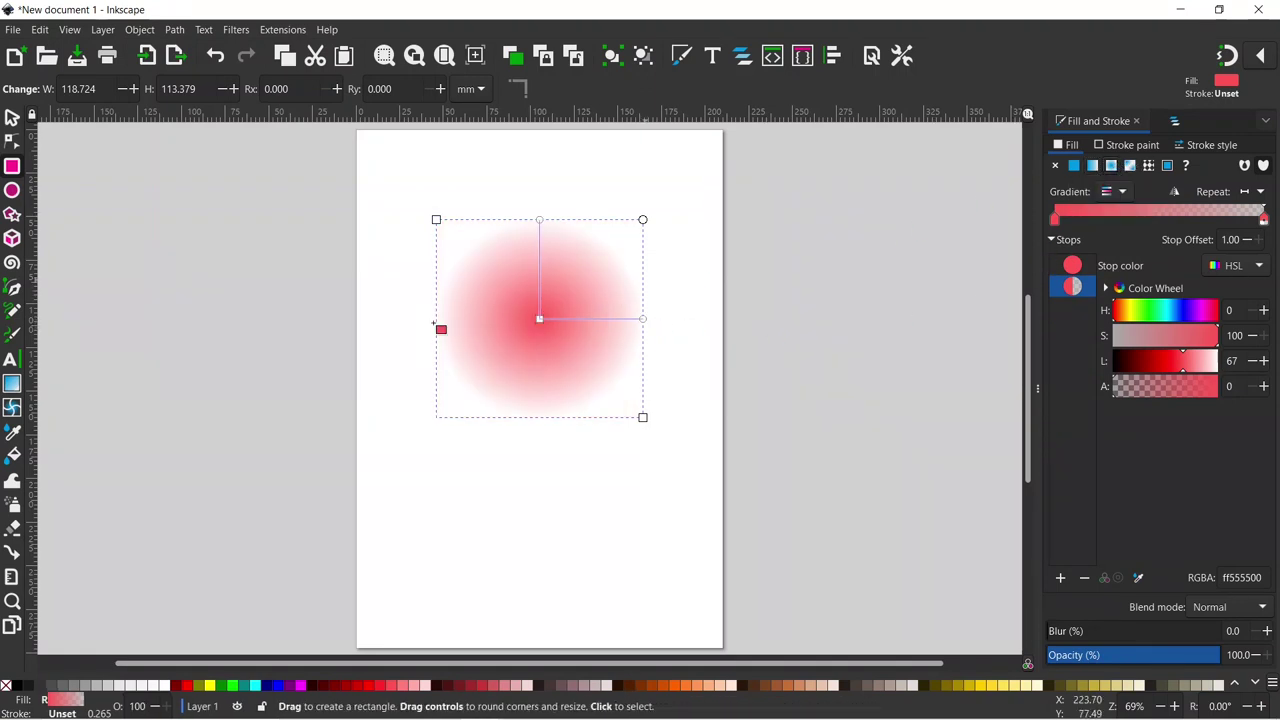
pyautogui.moveTo(539, 219)
pyautogui.mouseDown()
pyautogui.moveTo(542, 178)
pyautogui.moveTo(538, 238)
pyautogui.mouseUp()
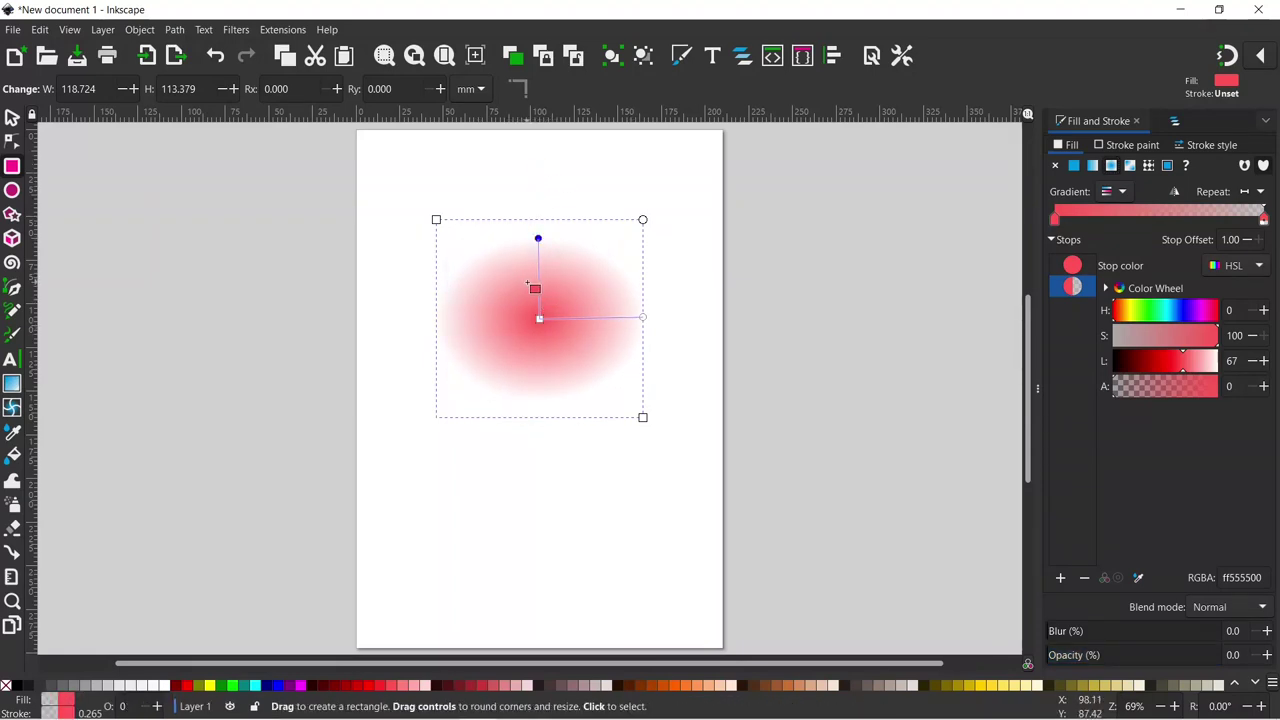
pyautogui.click(1130, 169)
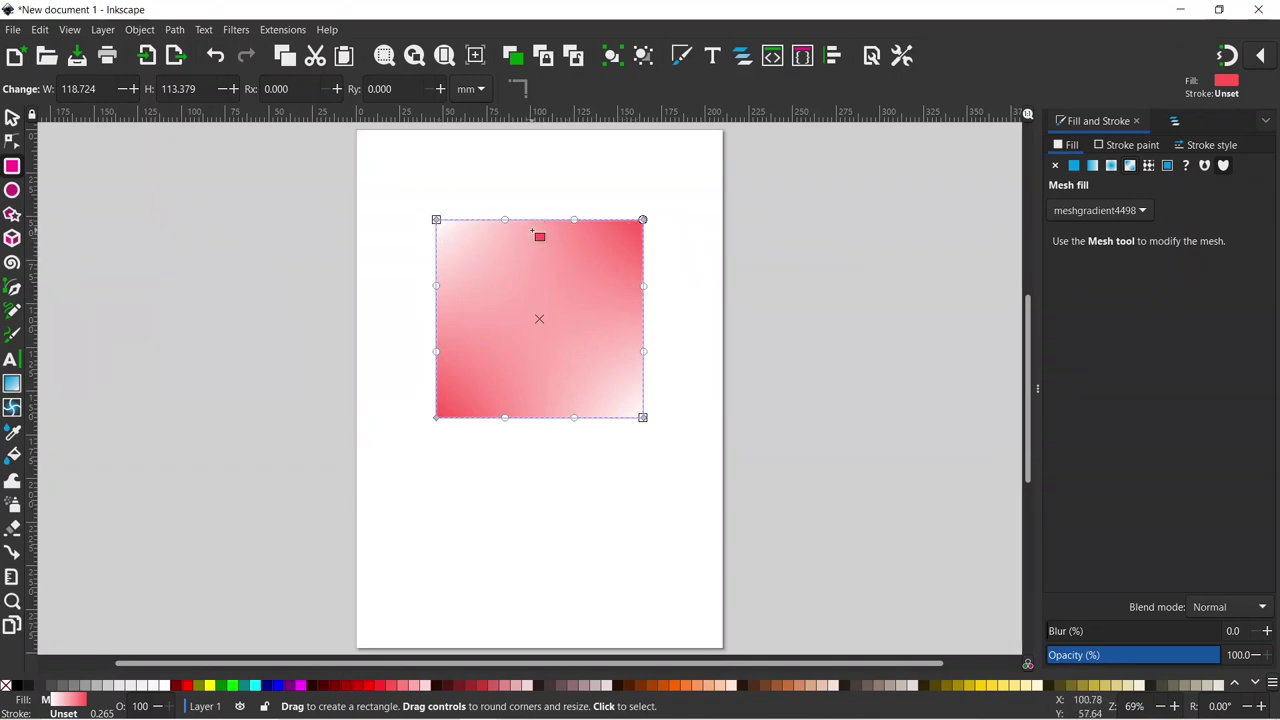
# - Test the mesh's top and left edge handles, then pull the top-left corner up and outward
pyautogui.click(13, 408)
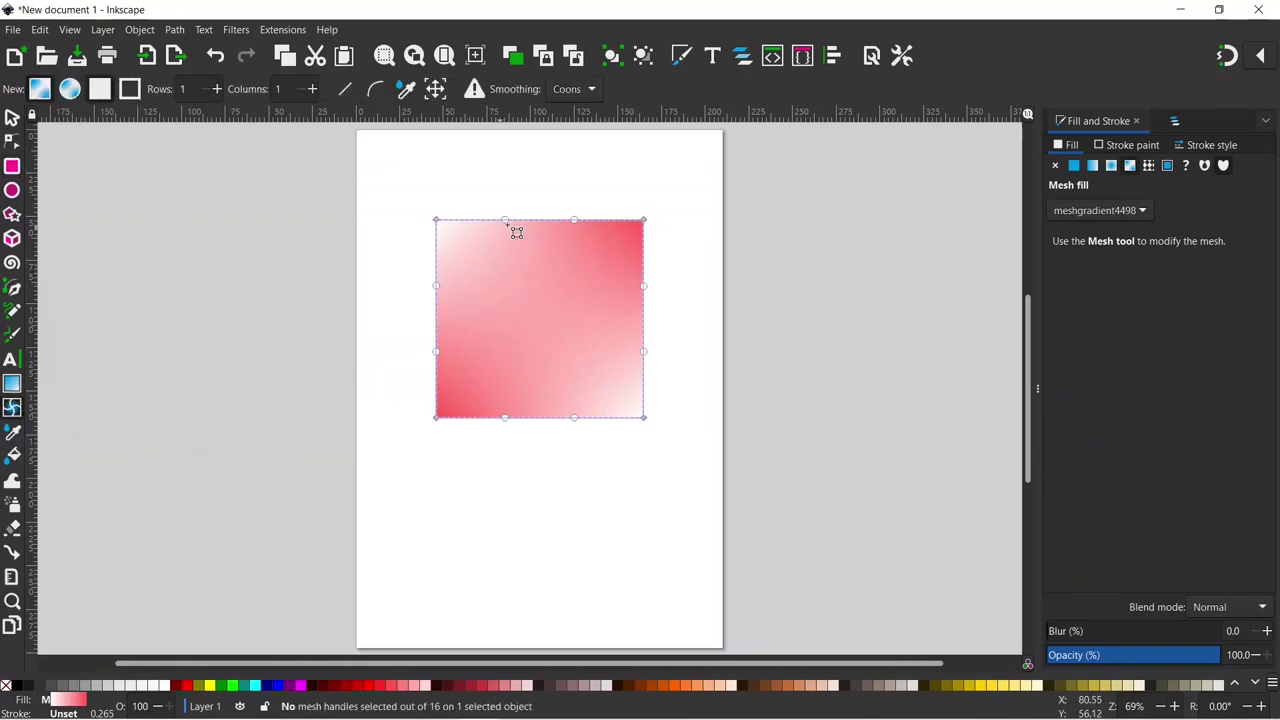
pyautogui.click(440, 223)
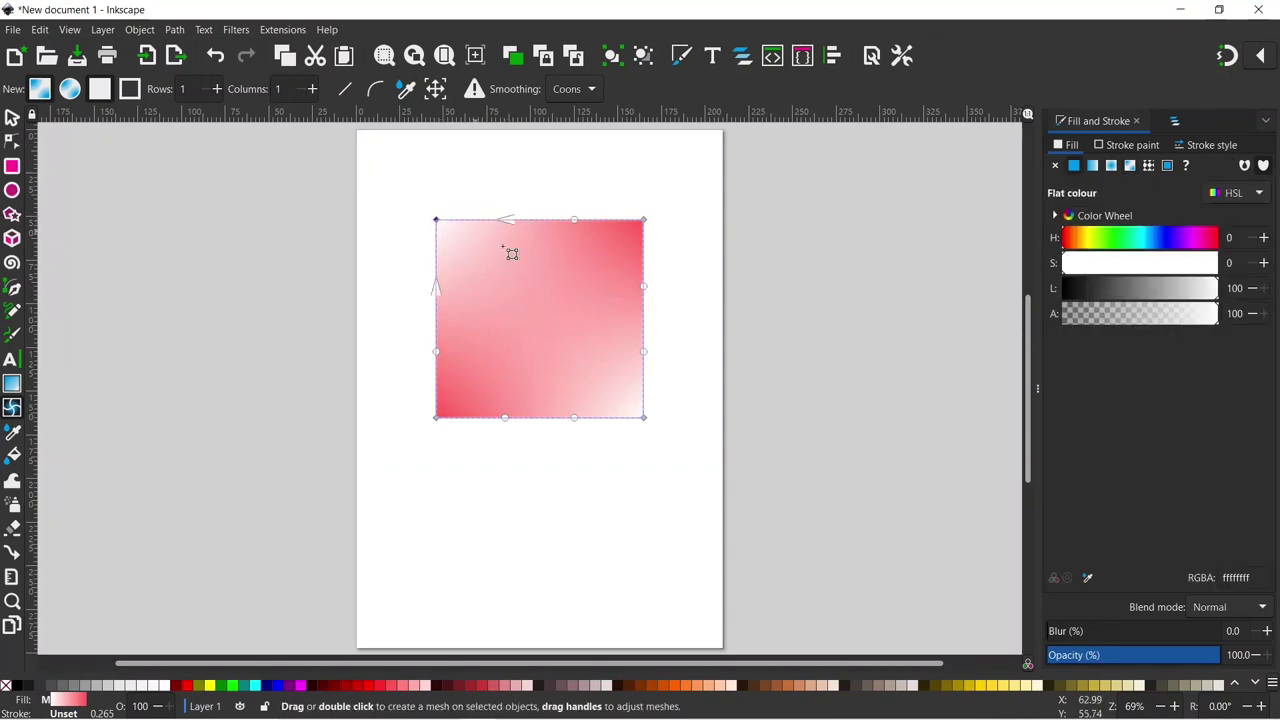
pyautogui.moveTo(512, 222)
pyautogui.mouseDown()
pyautogui.moveTo(520, 276)
pyautogui.moveTo(514, 203)
pyautogui.mouseUp()
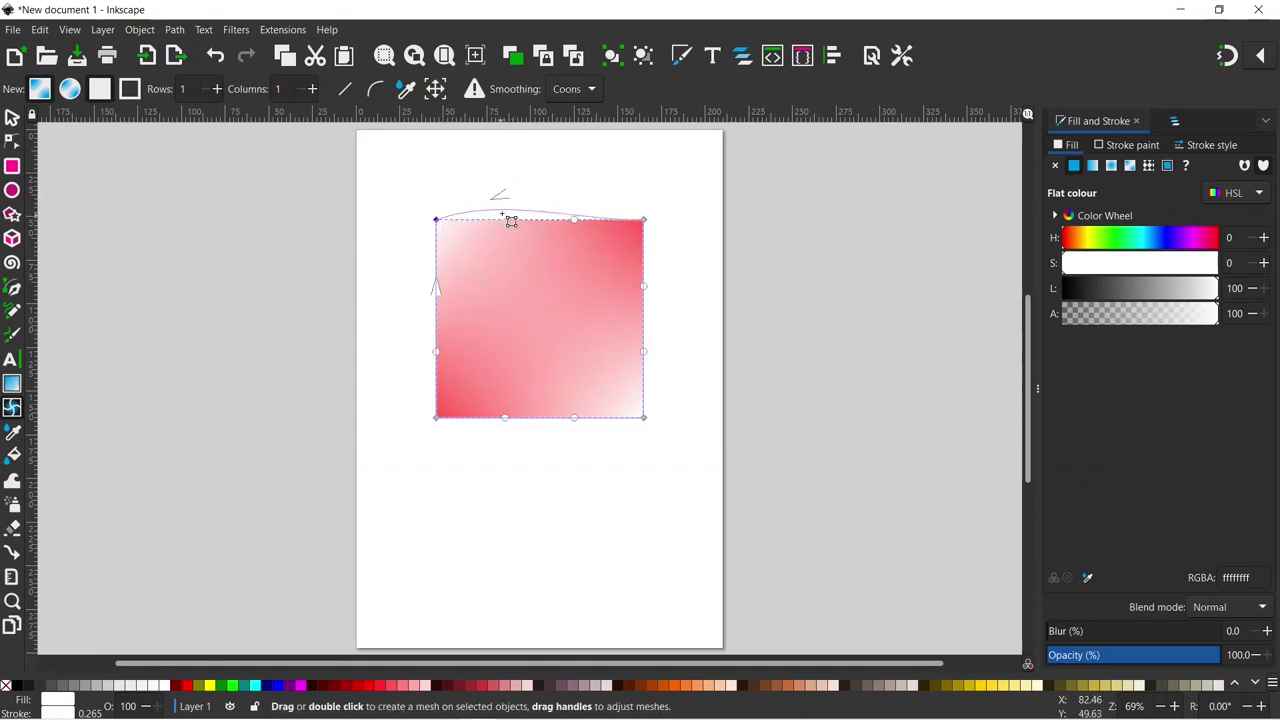
pyautogui.moveTo(446, 300); pyautogui.dragTo(471, 306)
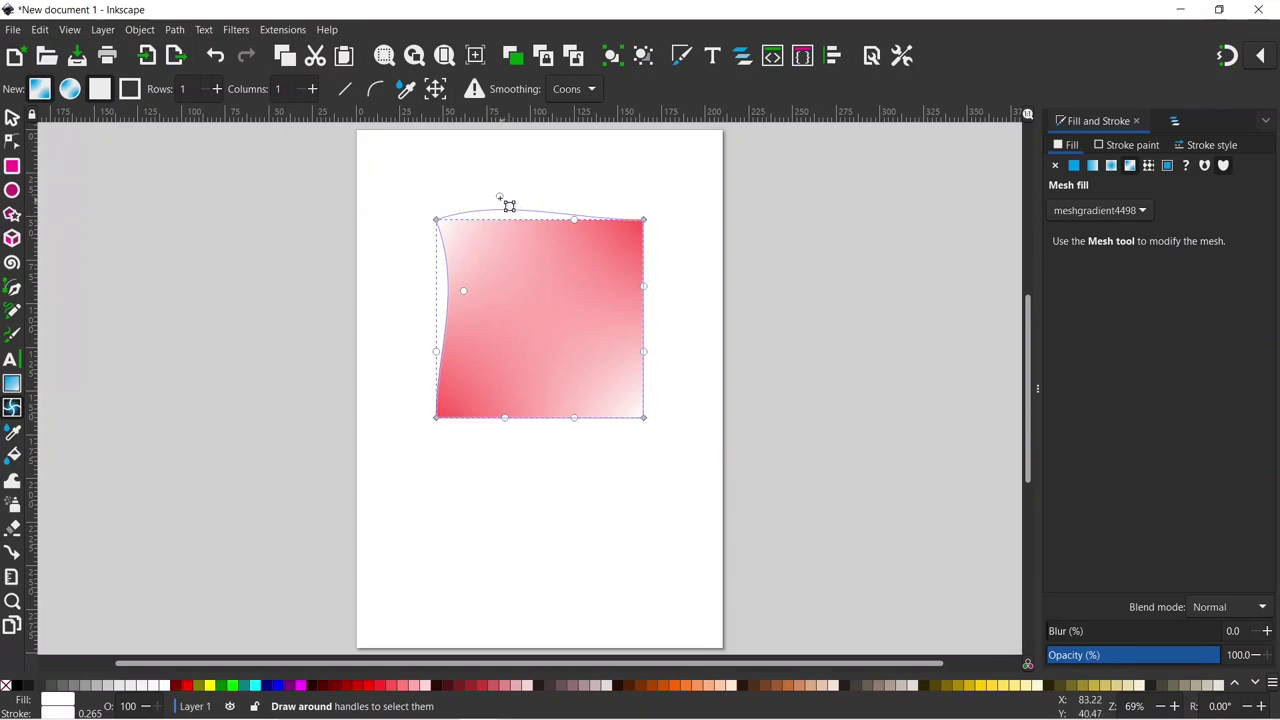
pyautogui.moveTo(503, 200)
pyautogui.mouseDown()
pyautogui.moveTo(506, 241)
pyautogui.moveTo(503, 217)
pyautogui.moveTo(509, 230)
pyautogui.mouseUp()
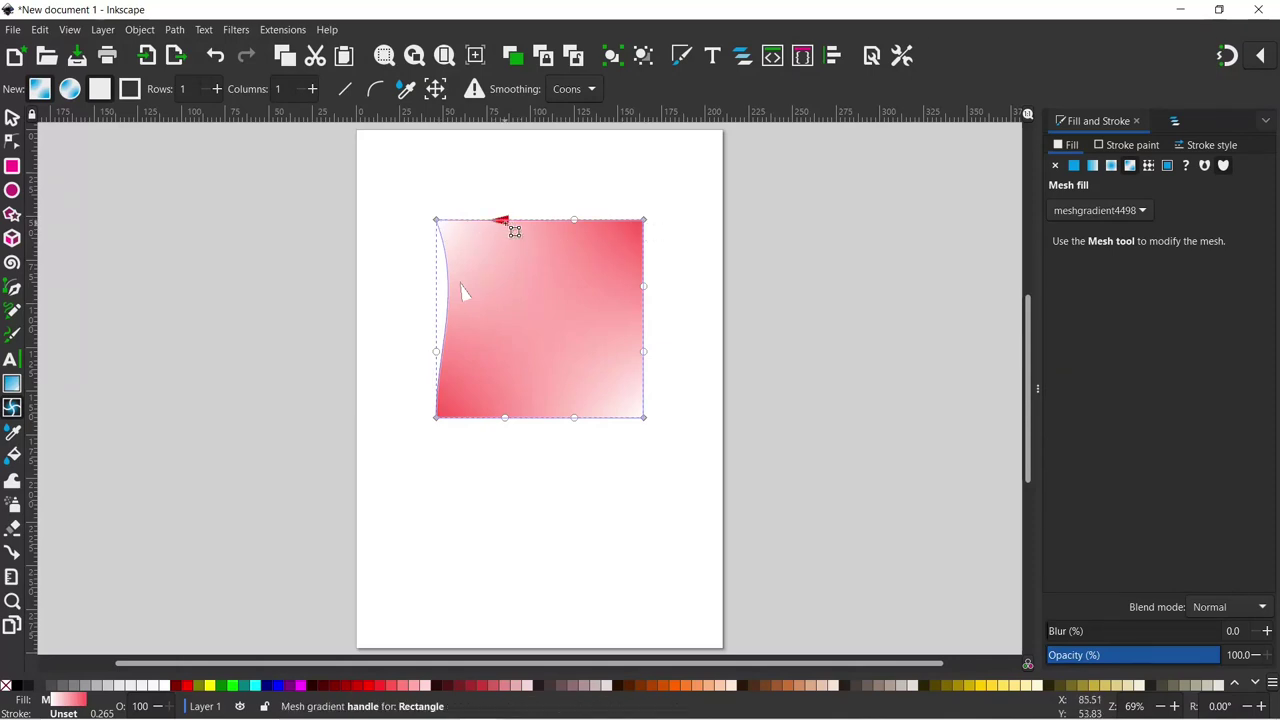
pyautogui.moveTo(514, 231); pyautogui.dragTo(596, 234)
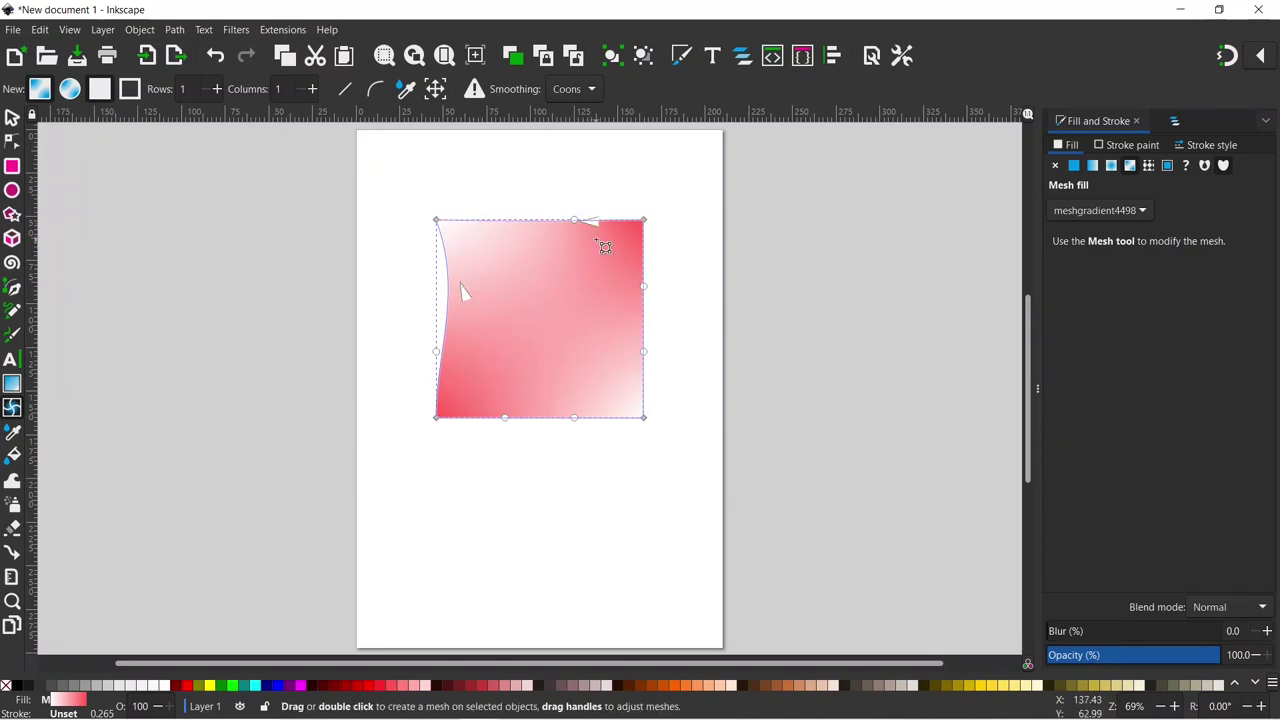
pyautogui.moveTo(590, 224); pyautogui.dragTo(522, 259)
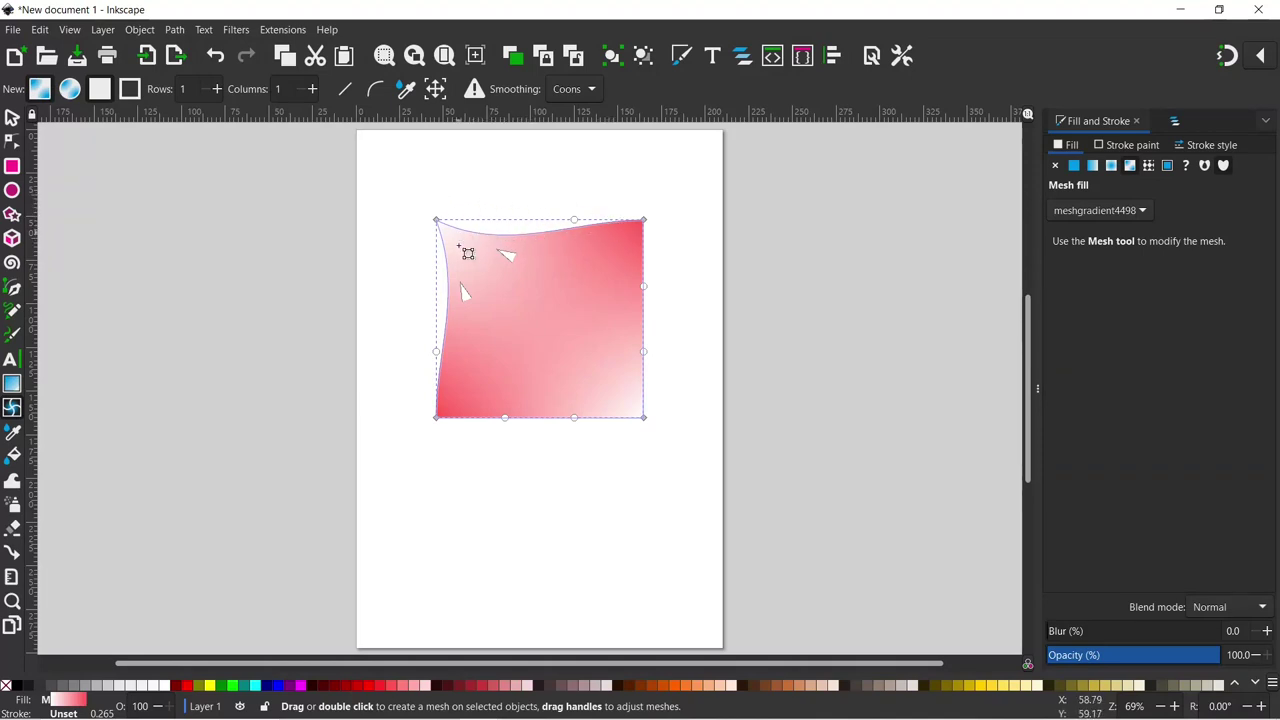
pyautogui.moveTo(476, 305); pyautogui.dragTo(435, 314)
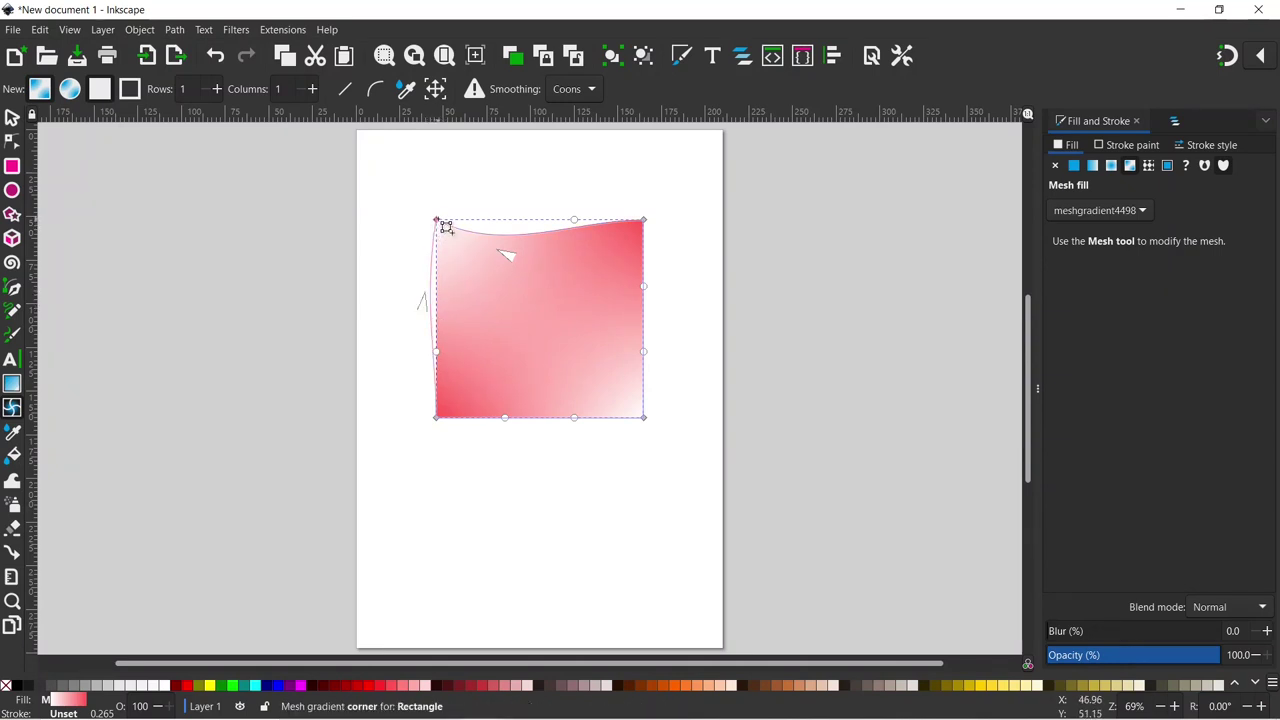
pyautogui.moveTo(436, 220)
pyautogui.mouseDown()
pyautogui.moveTo(456, 237)
pyautogui.moveTo(422, 215)
pyautogui.moveTo(427, 201)
pyautogui.mouseUp()
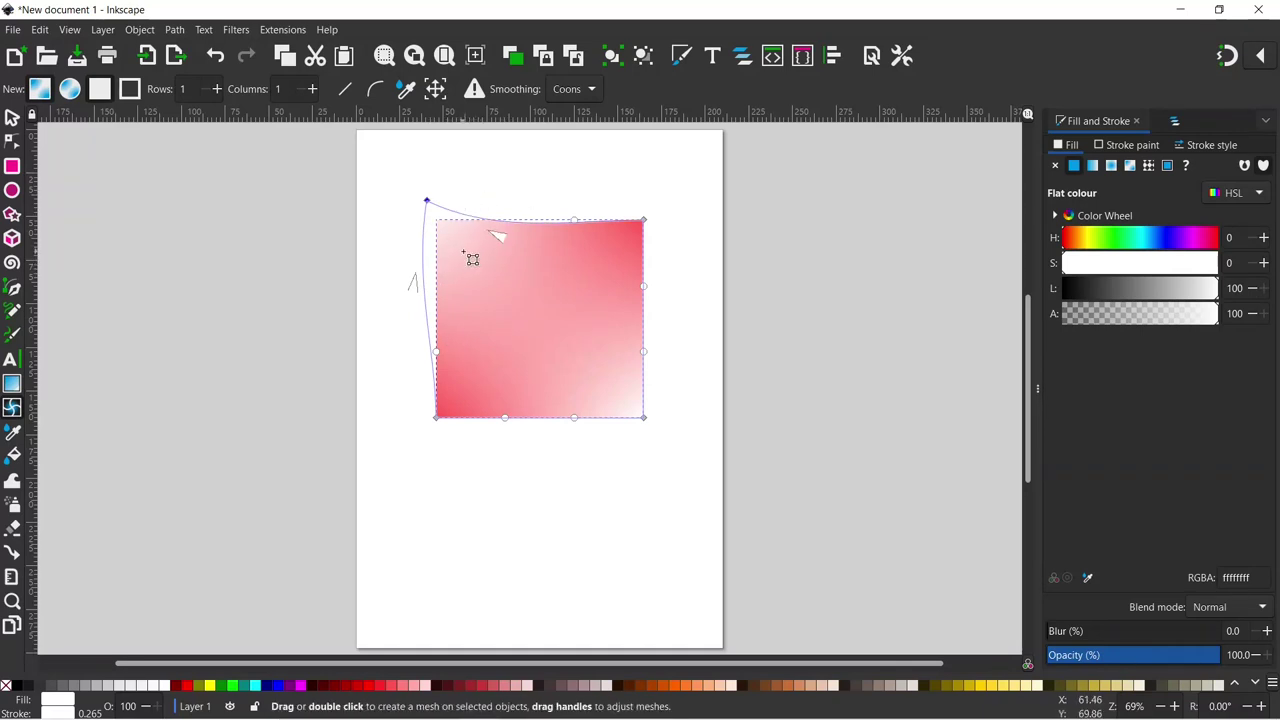
# - Colour the mesh's top-left corner node green 30d830 using the Color Wheel
pyautogui.click(427, 202)
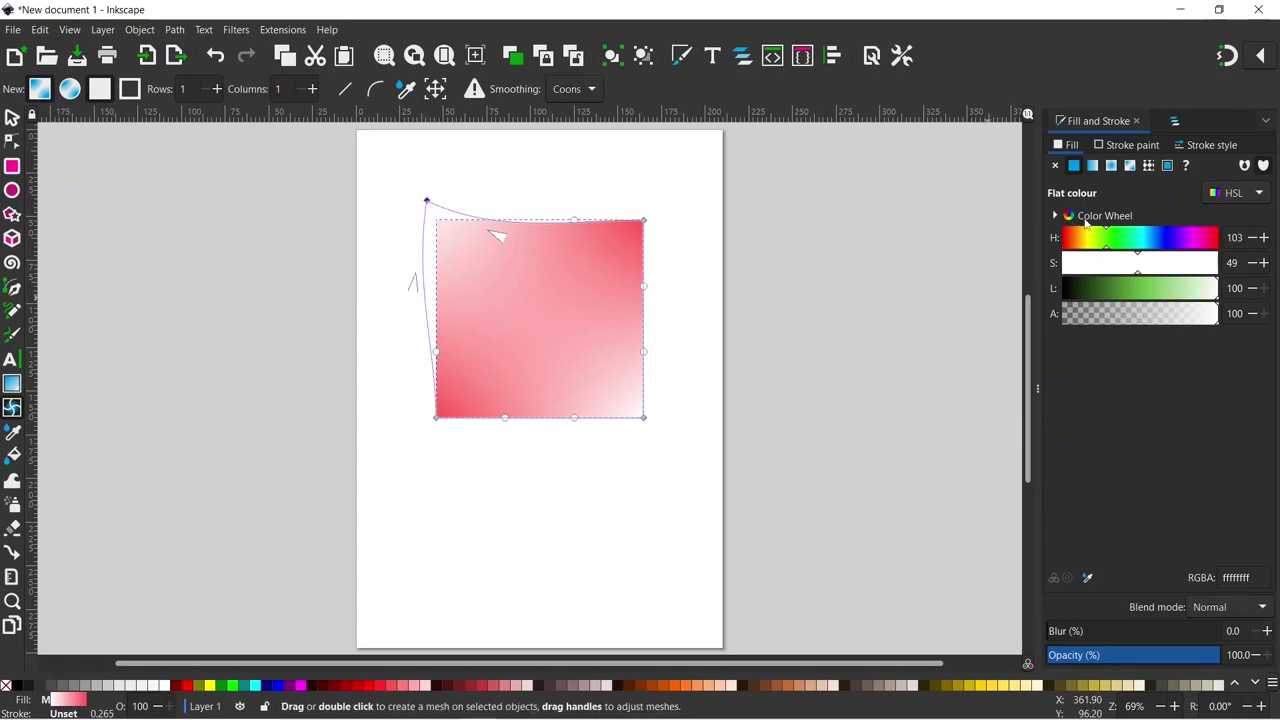
pyautogui.click(1071, 217)
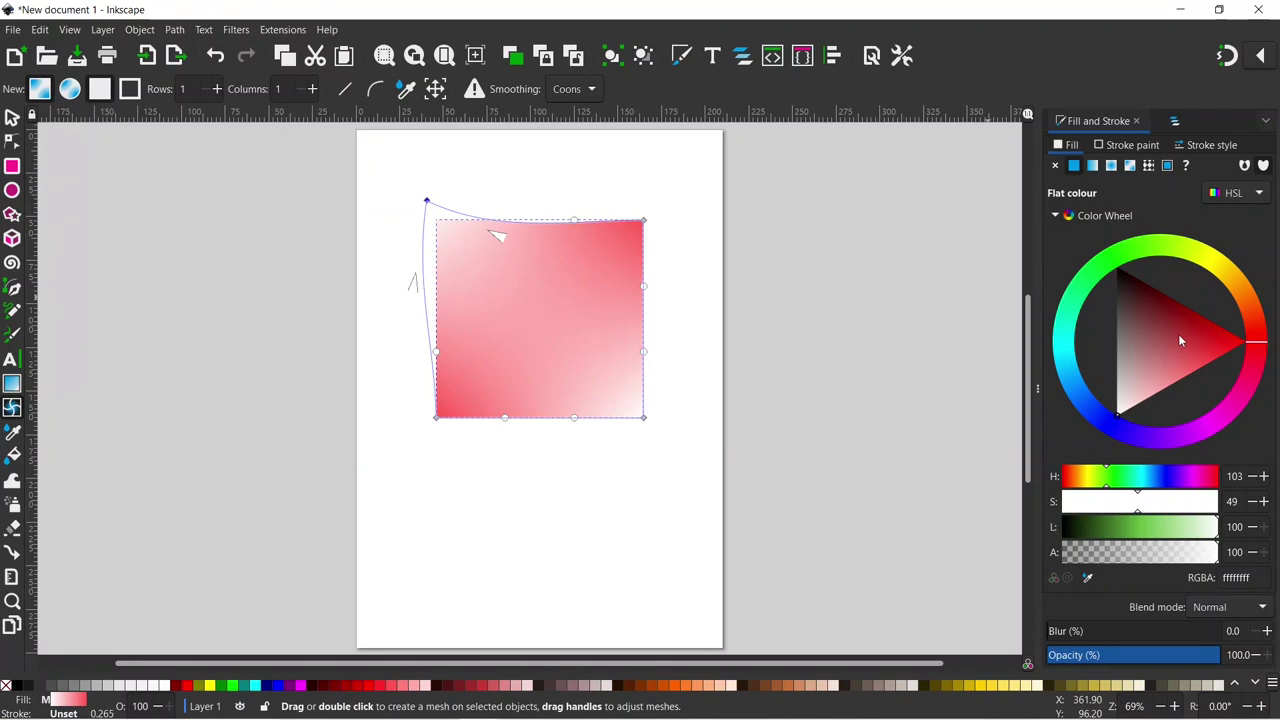
pyautogui.moveTo(1252, 346); pyautogui.dragTo(1118, 271)
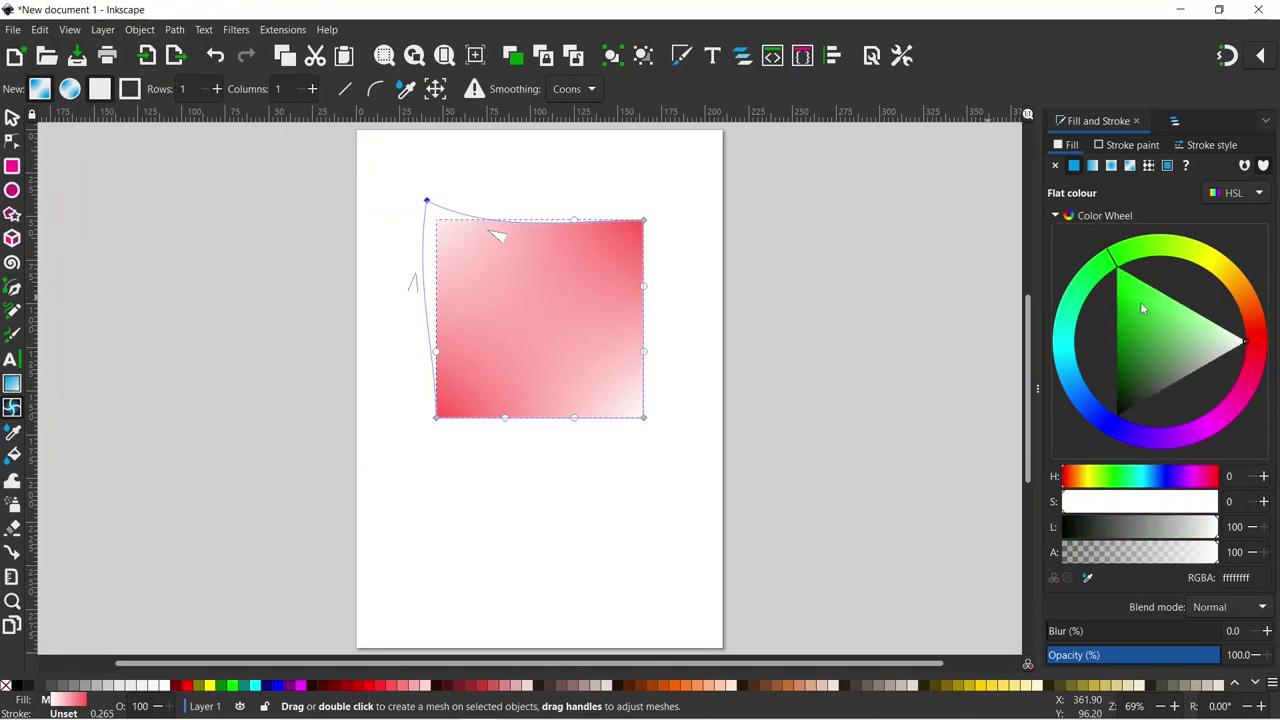
pyautogui.click(1142, 306)
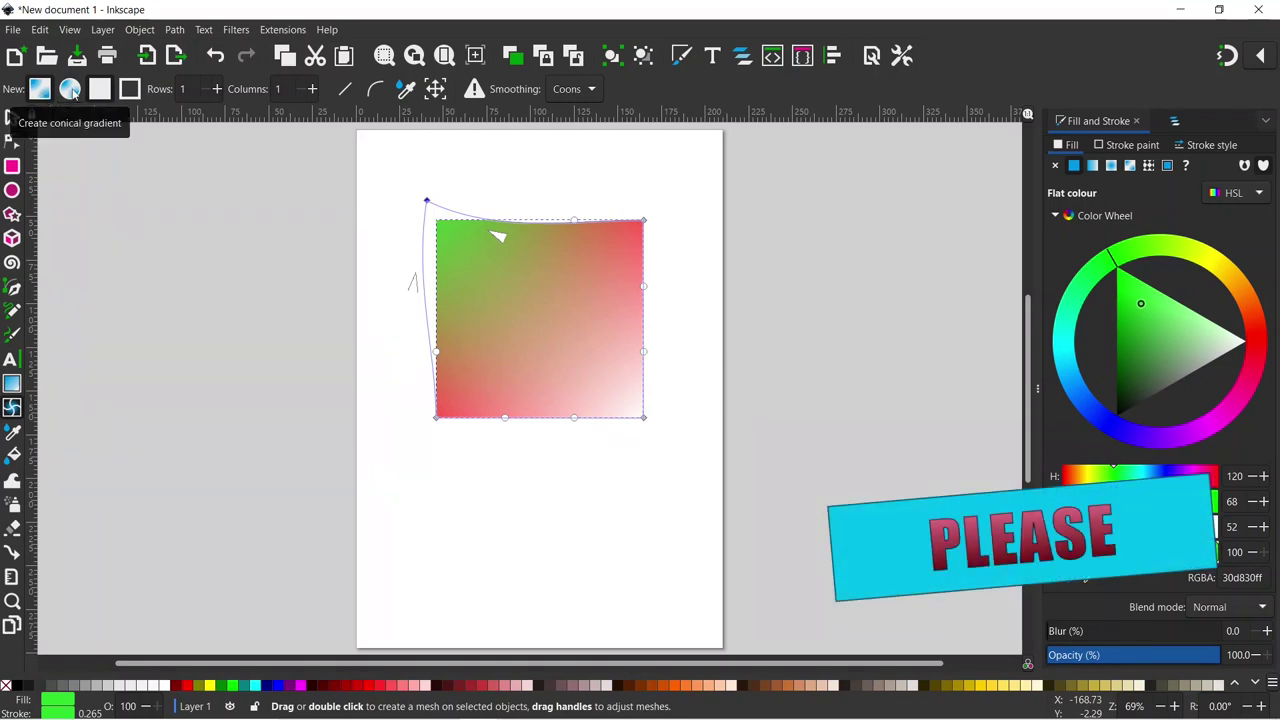
# - Make the square flat green, then refill it with a conical mesh gradient
pyautogui.click(12, 117)
pyautogui.click(1075, 166)
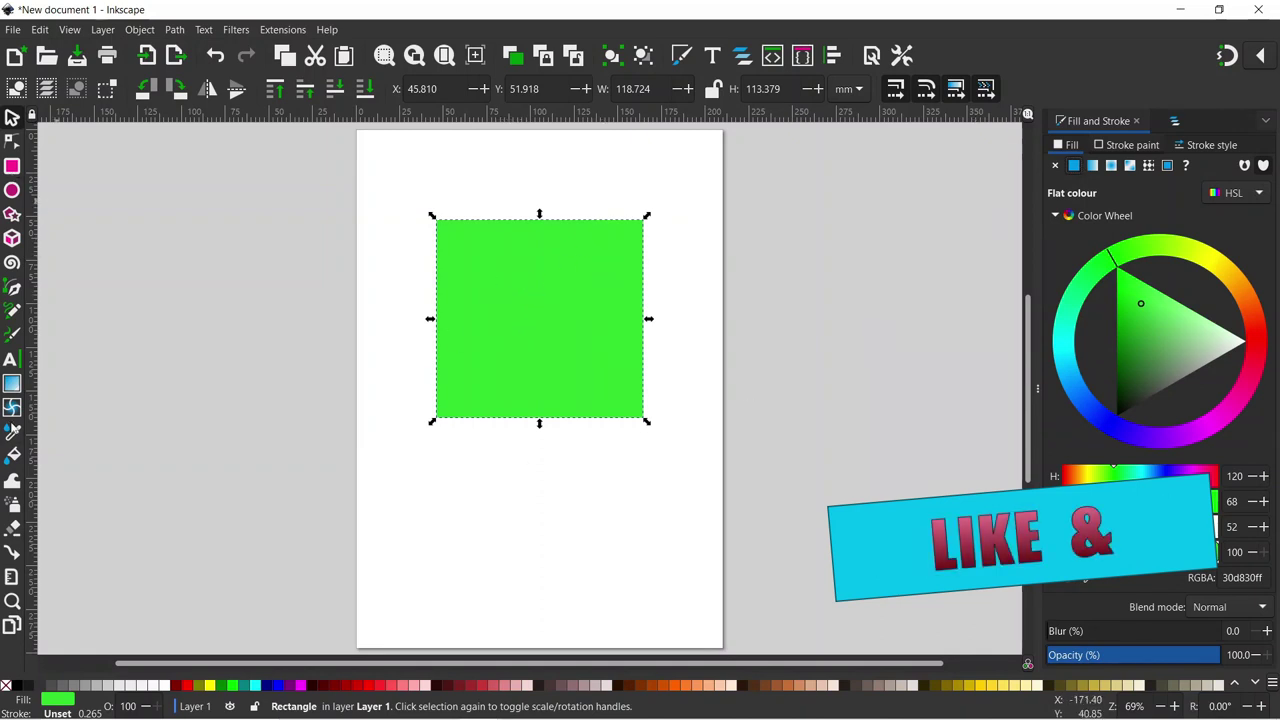
pyautogui.click(12, 407)
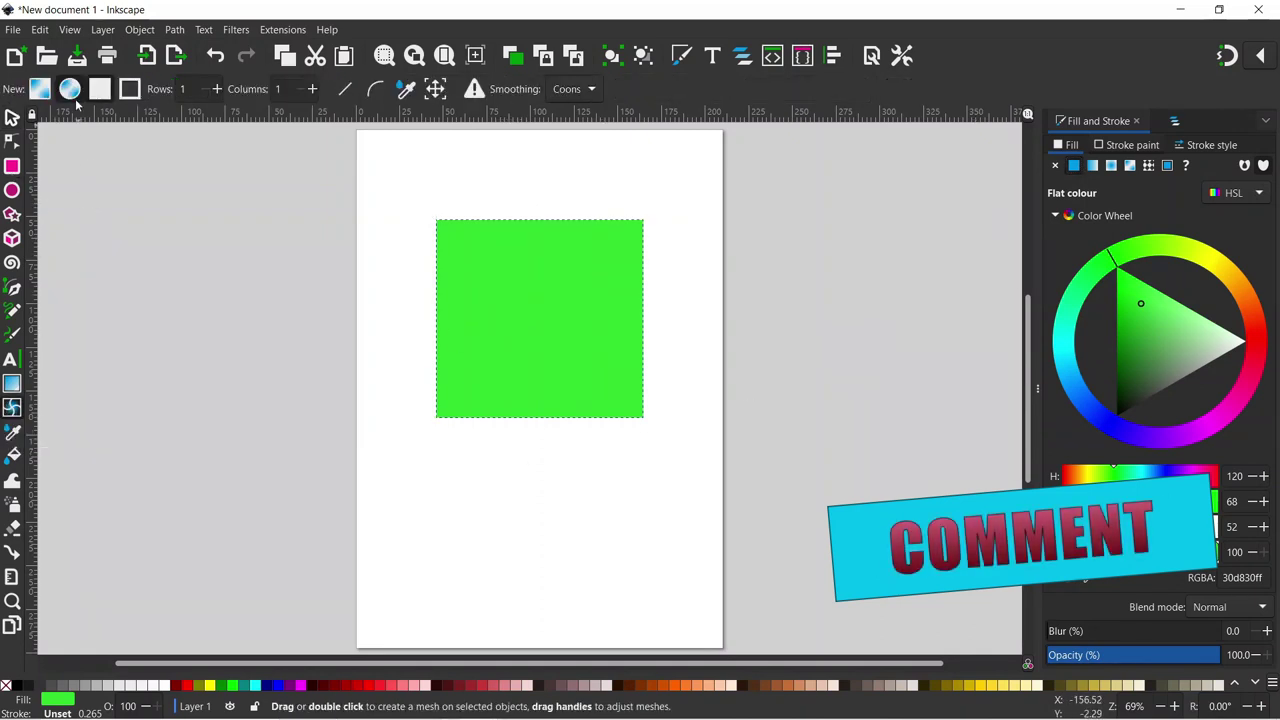
pyautogui.click(1131, 168)
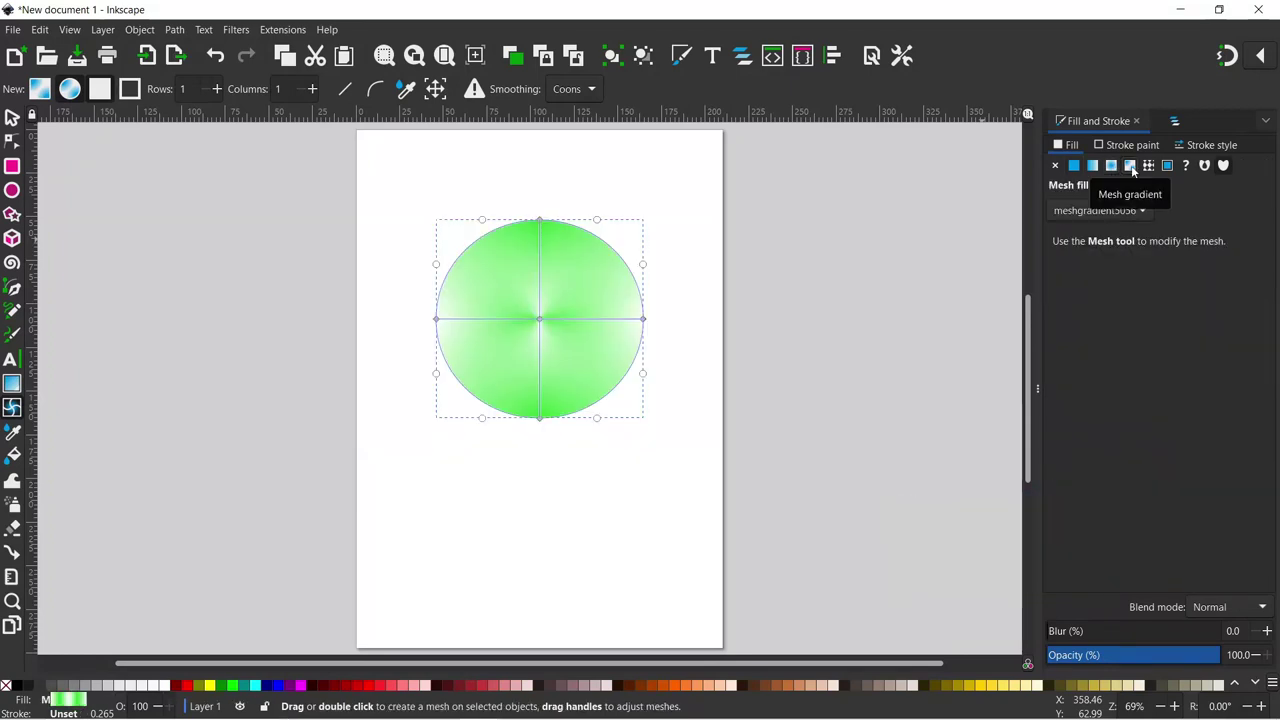
pyautogui.click(70, 90)
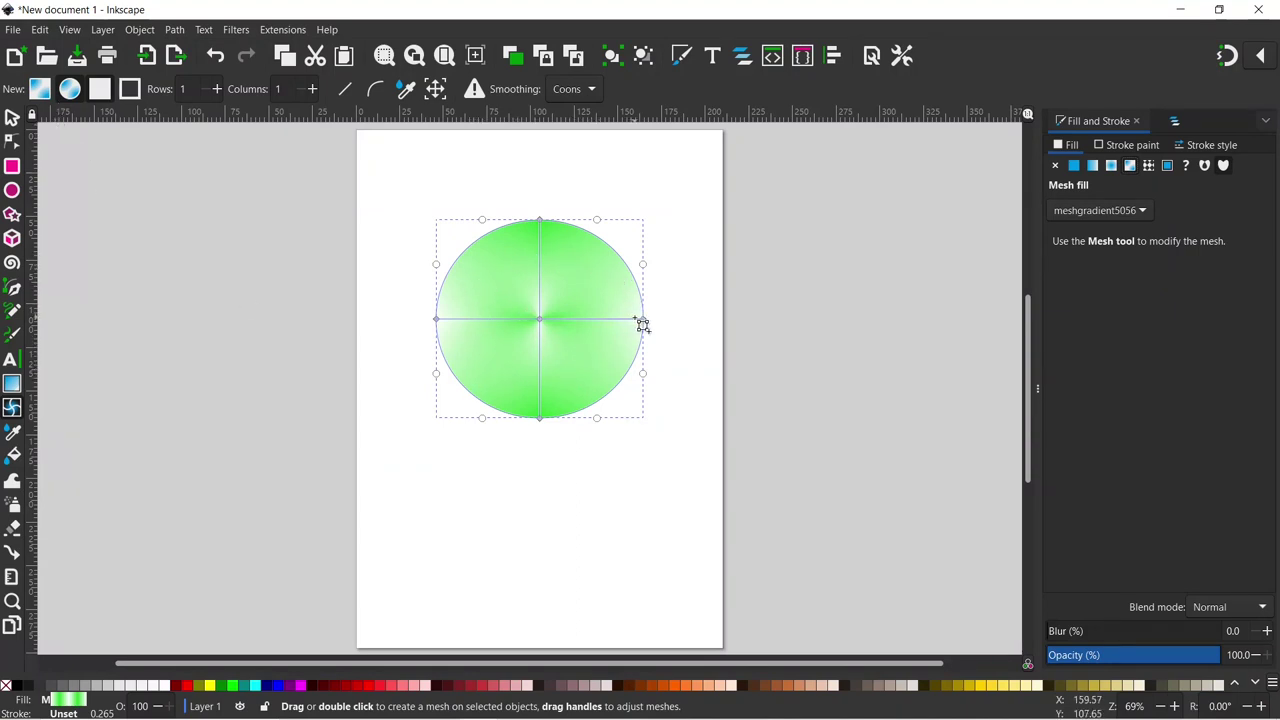
# - After undoing trial edits, pull the circle's right seam node upward to open a pac-man wedge
pyautogui.moveTo(650, 325); pyautogui.dragTo(637, 284)
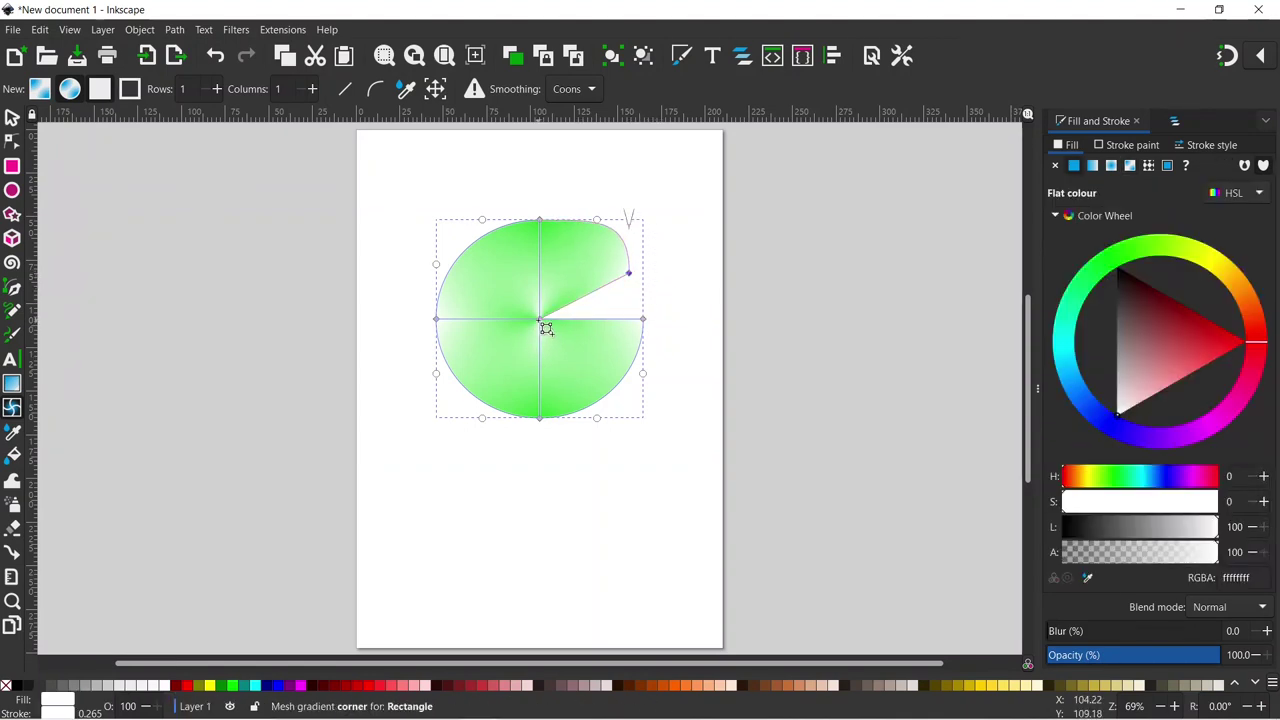
pyautogui.moveTo(562, 338); pyautogui.dragTo(562, 293)
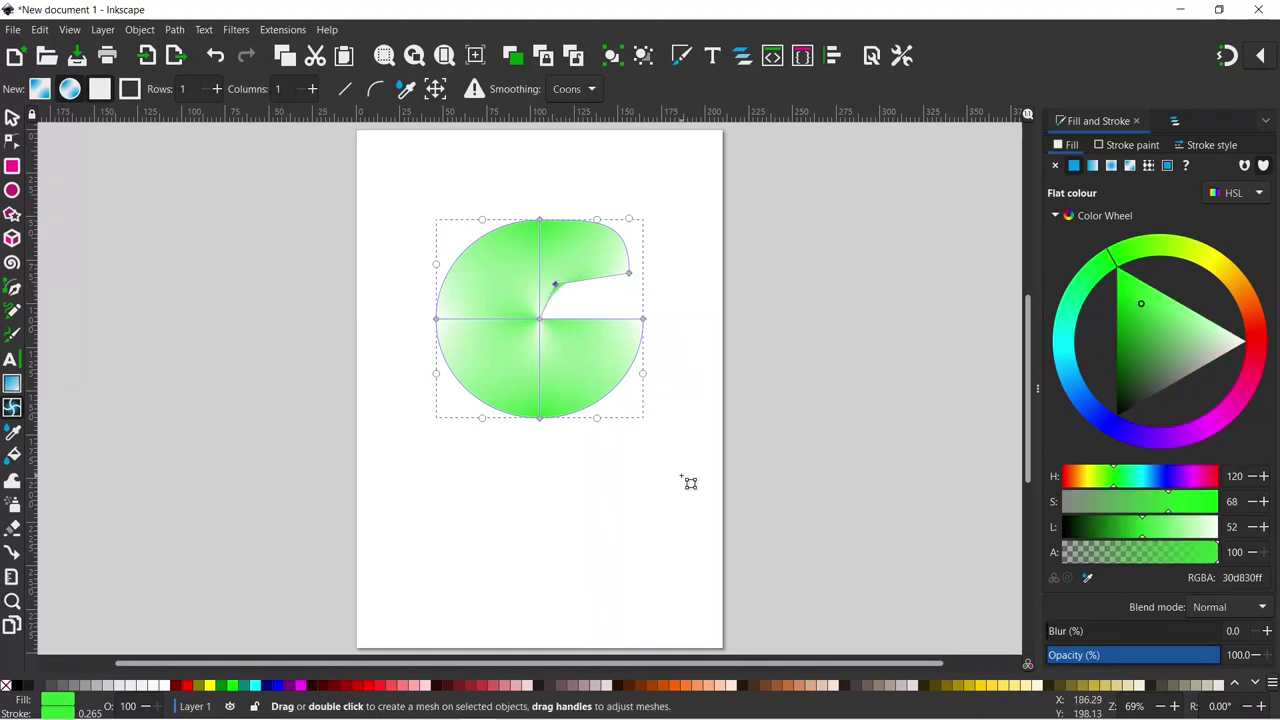
pyautogui.press('Escape')
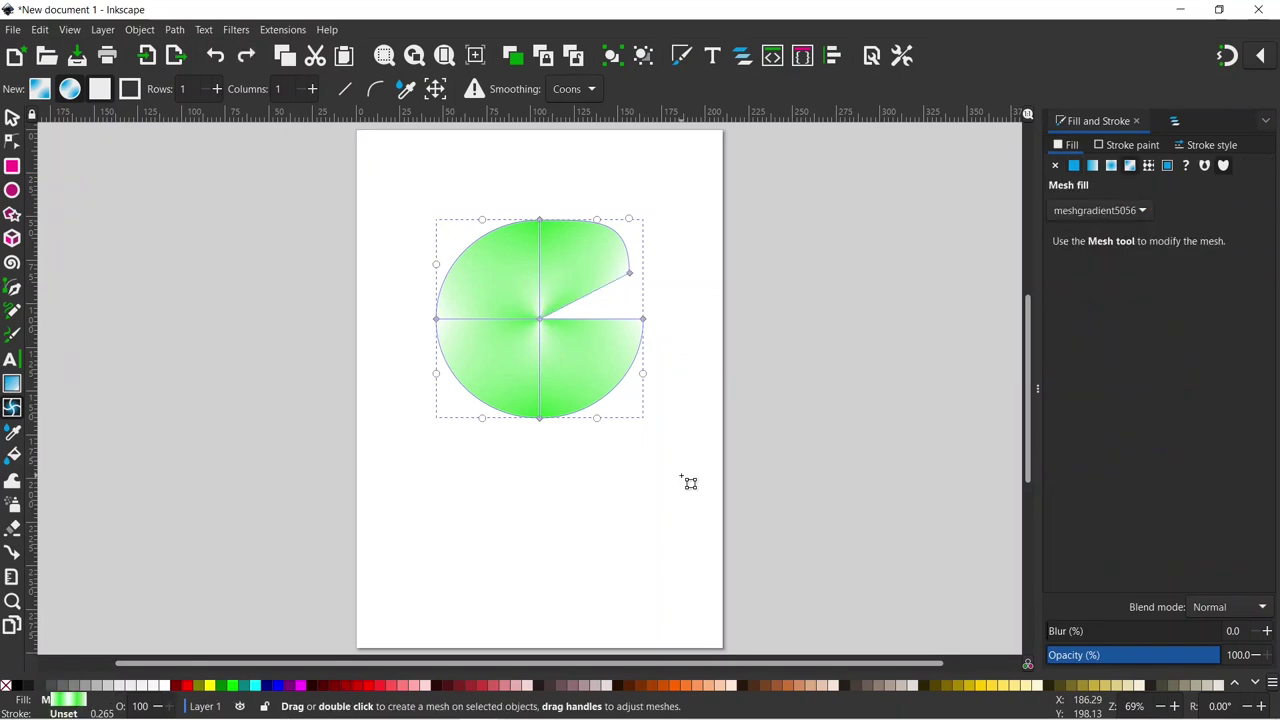
pyautogui.hotkey('ctrl', 'z')
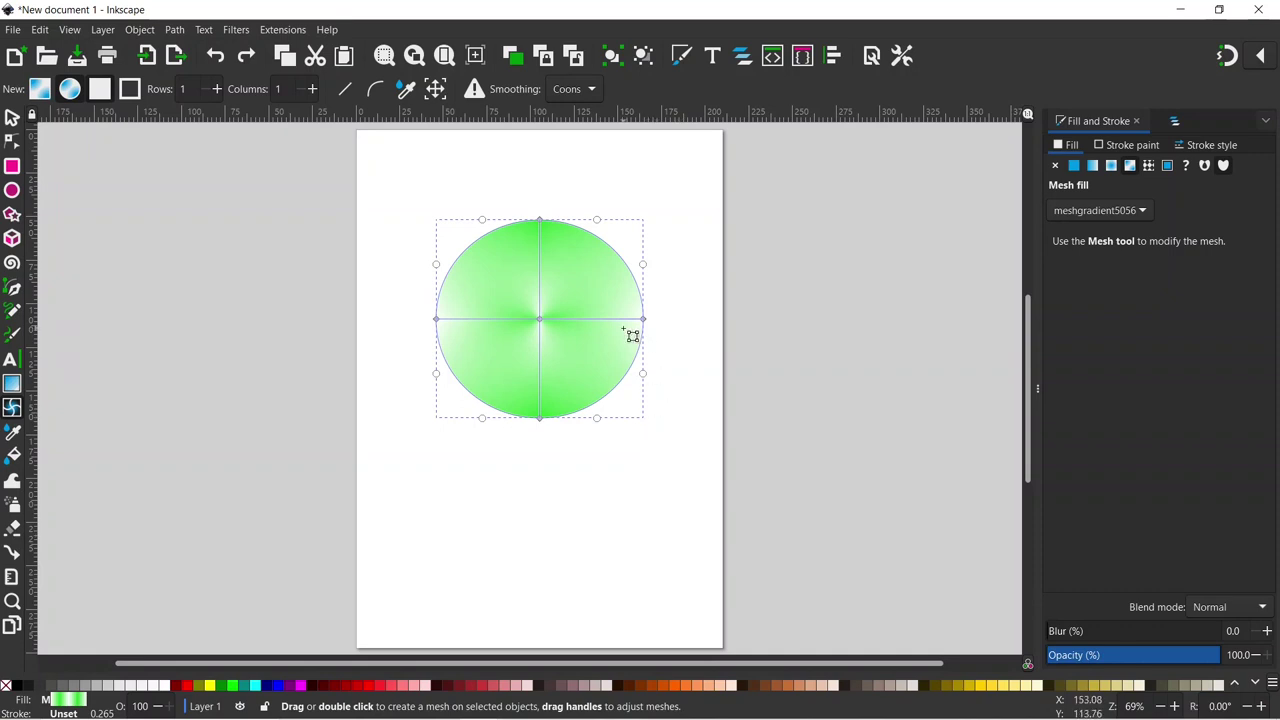
pyautogui.moveTo(627, 300); pyautogui.dragTo(644, 339)
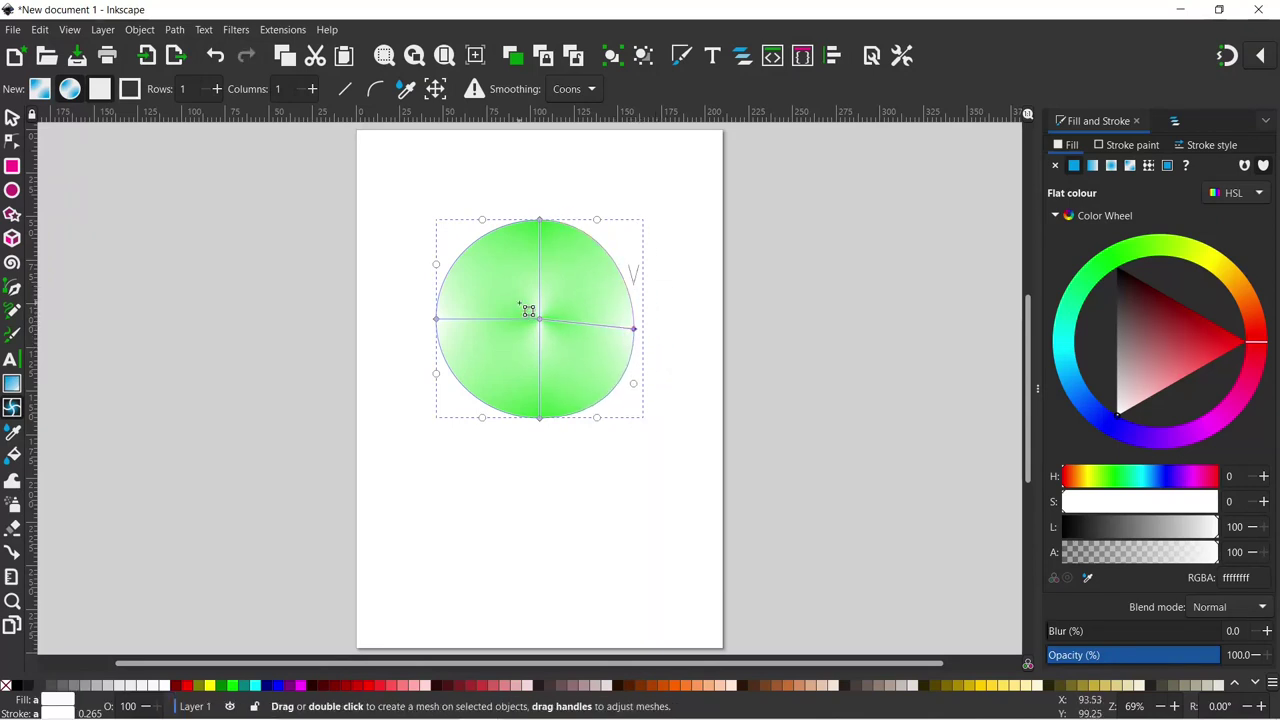
pyautogui.moveTo(519, 303); pyautogui.dragTo(551, 357)
pyautogui.hotkey('ctrl', 'z')
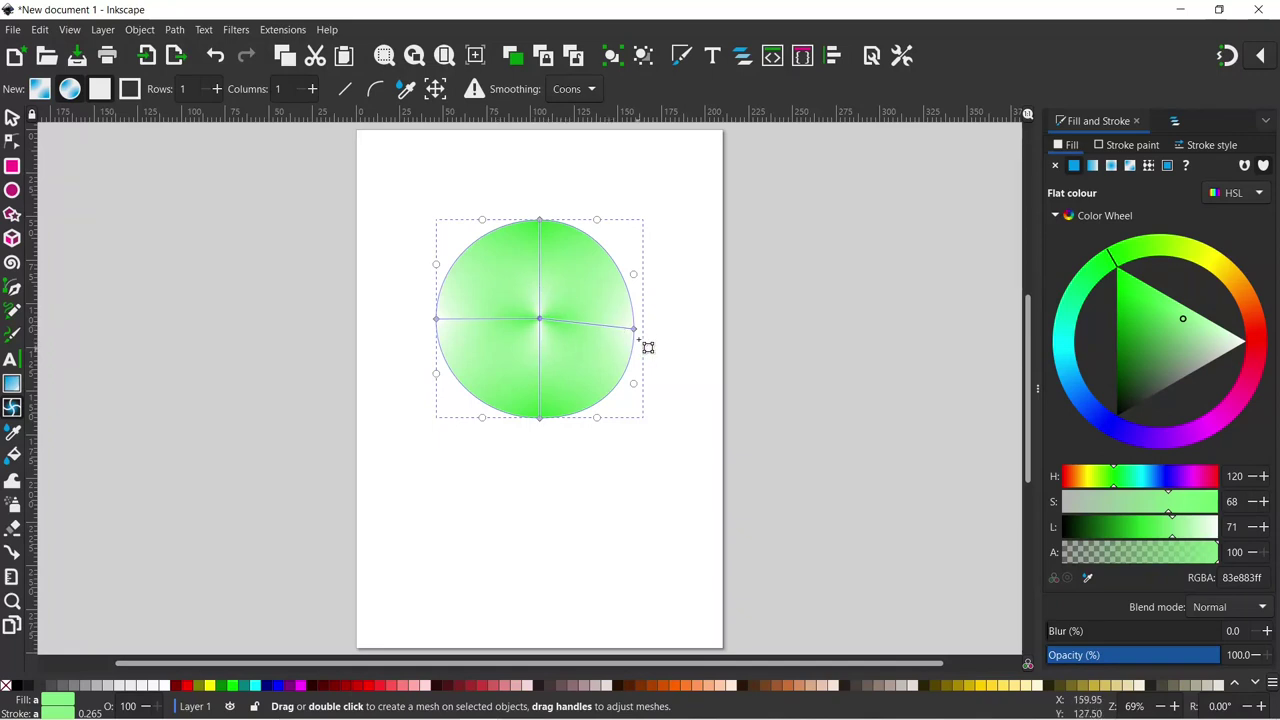
pyautogui.moveTo(643, 337); pyautogui.dragTo(651, 306)
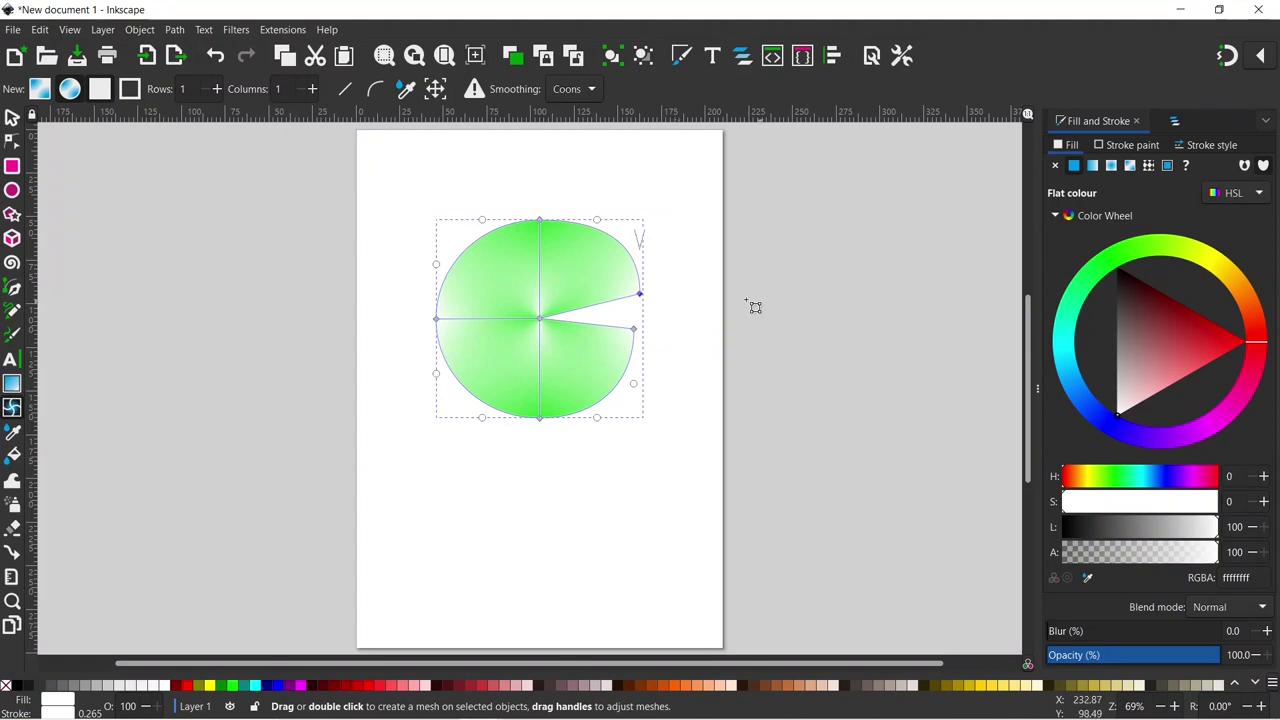
pyautogui.press('e')
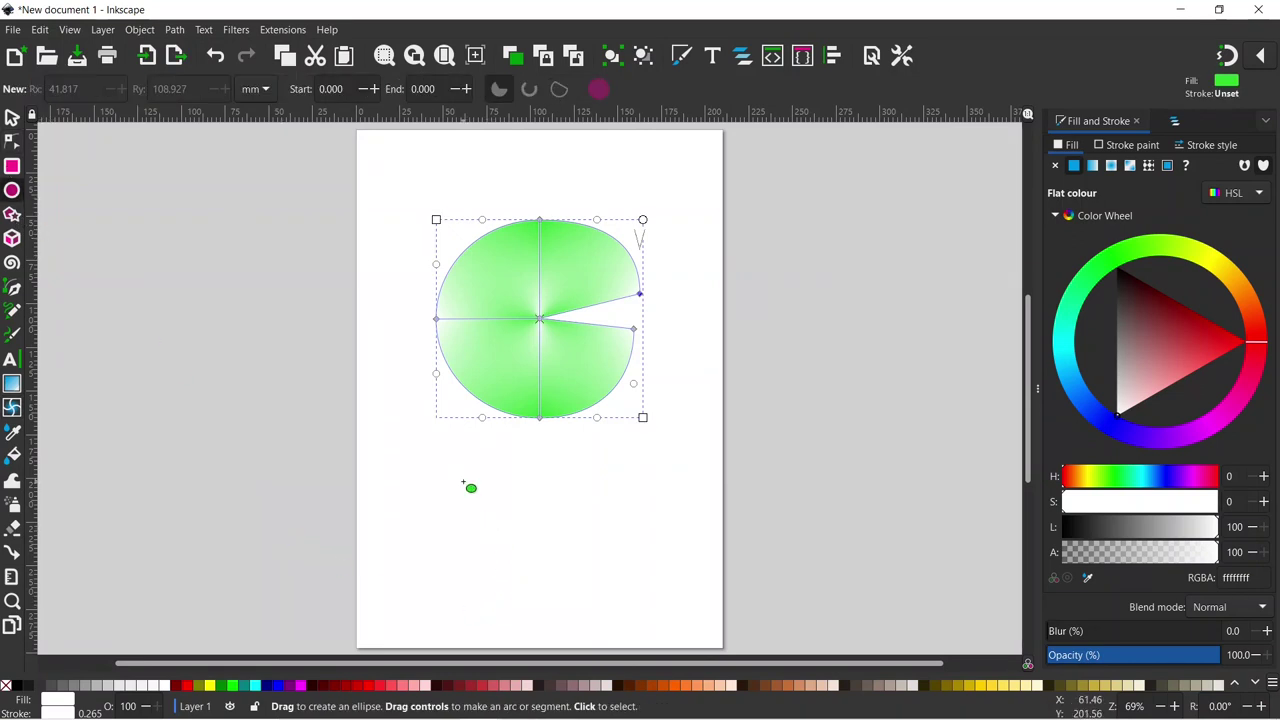
# - Draw a second circle below the first and double-click it with the Mesh tool to add a mesh
pyautogui.moveTo(463, 484); pyautogui.dragTo(638, 638)
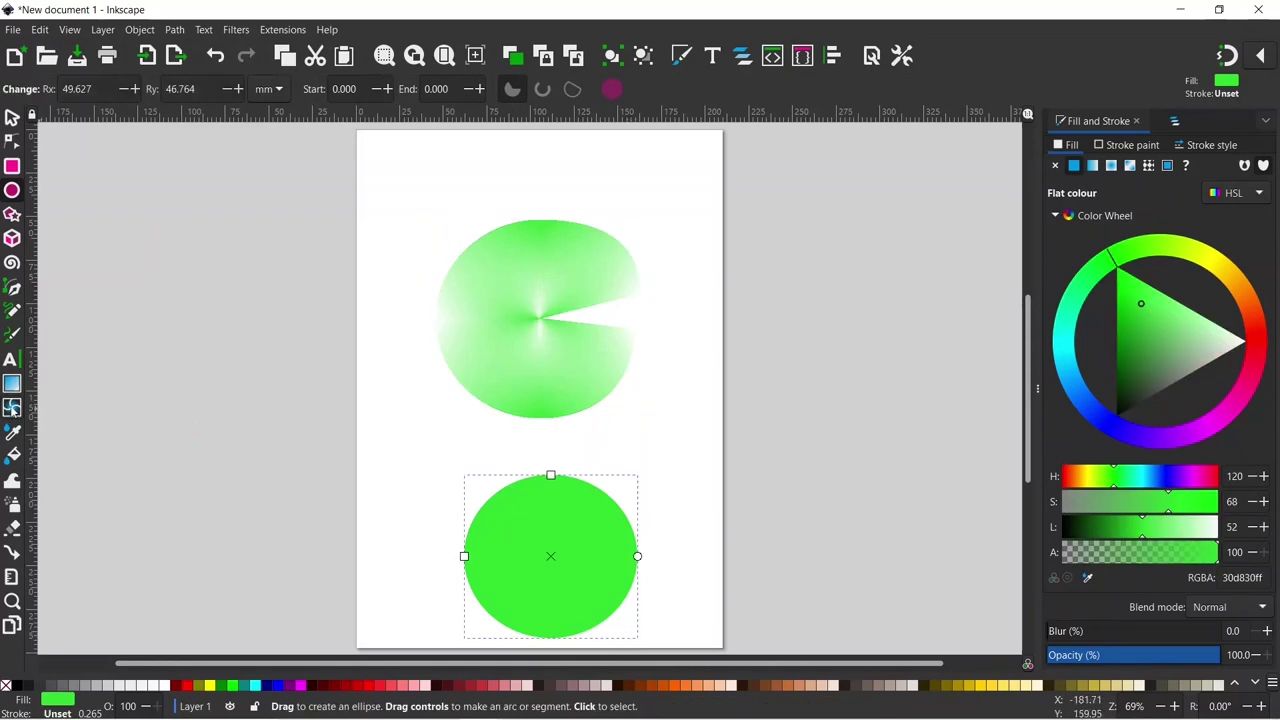
pyautogui.click(12, 408)
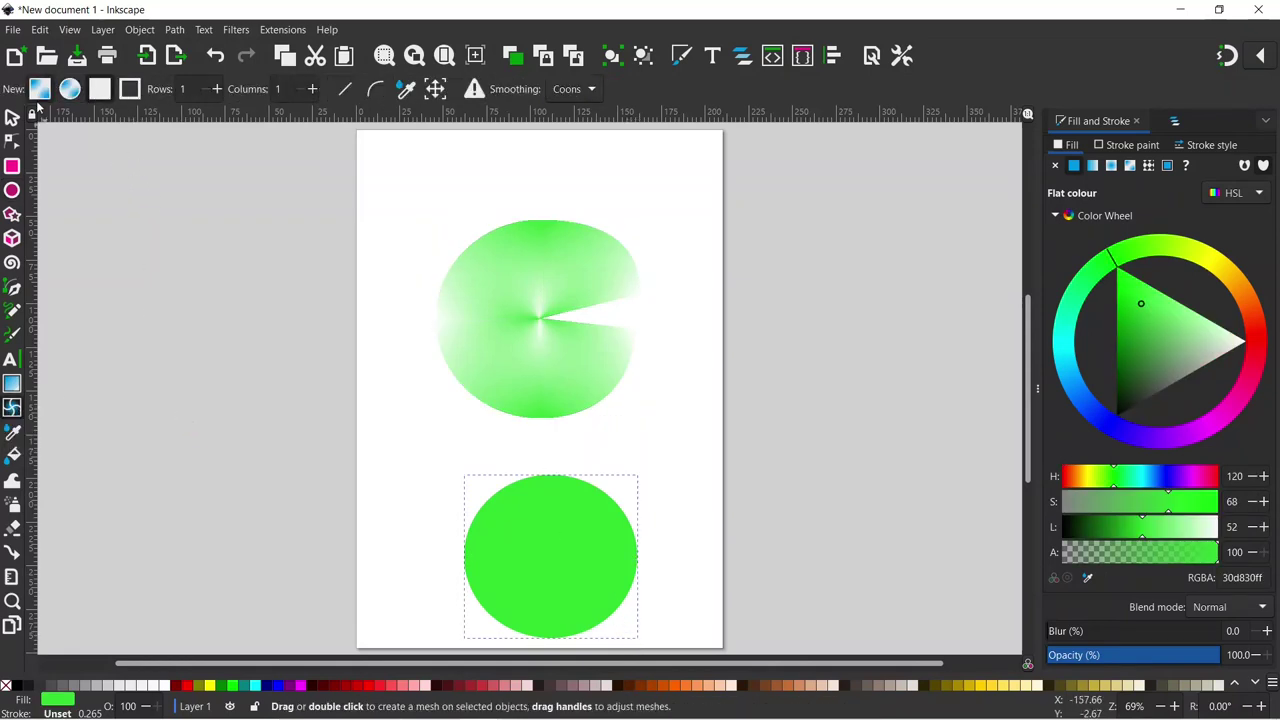
pyautogui.doubleClick(563, 562)
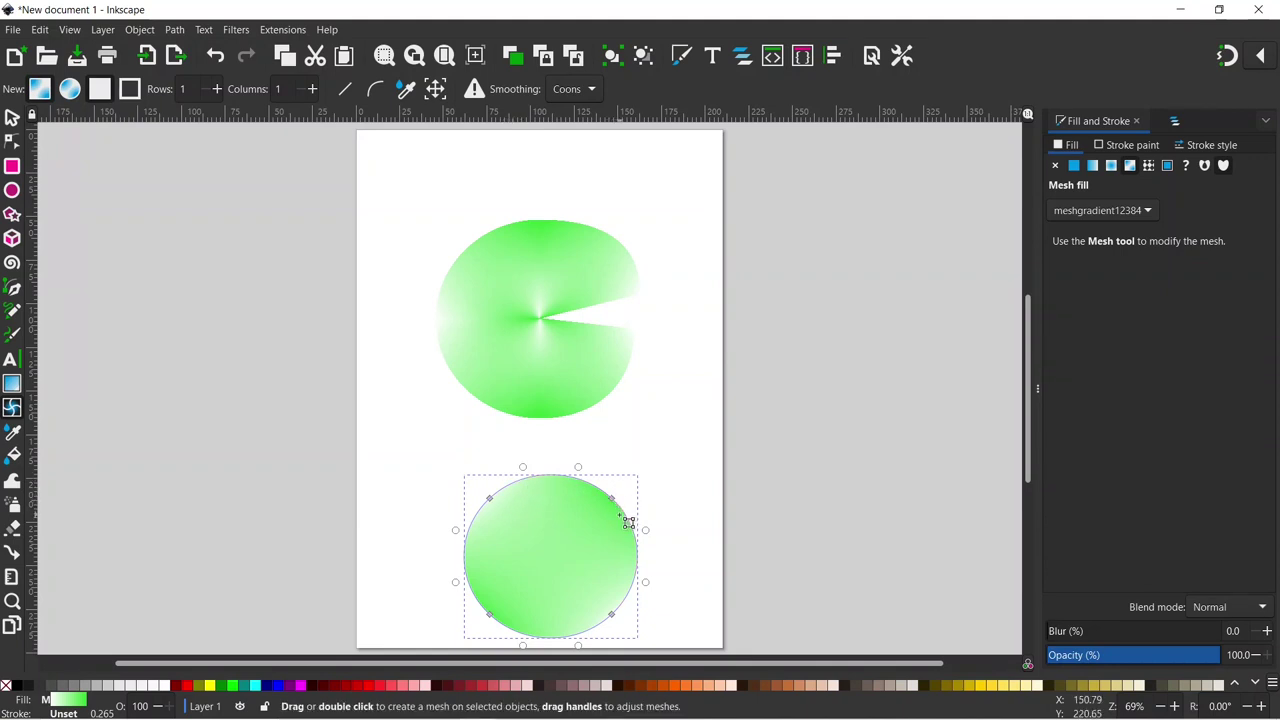
# - Replace the lower circle's mesh with a single one-row patch and select its two top nodes
pyautogui.moveTo(581, 470); pyautogui.dragTo(582, 440)
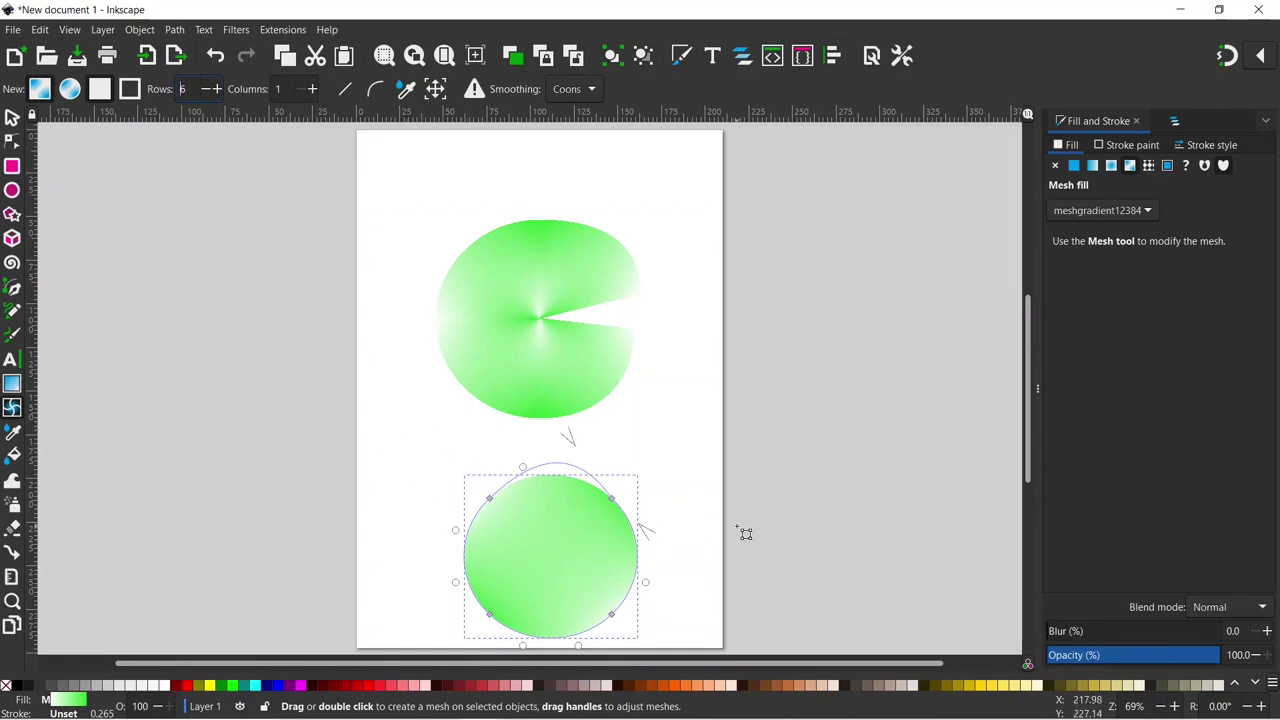
pyautogui.click(1074, 166)
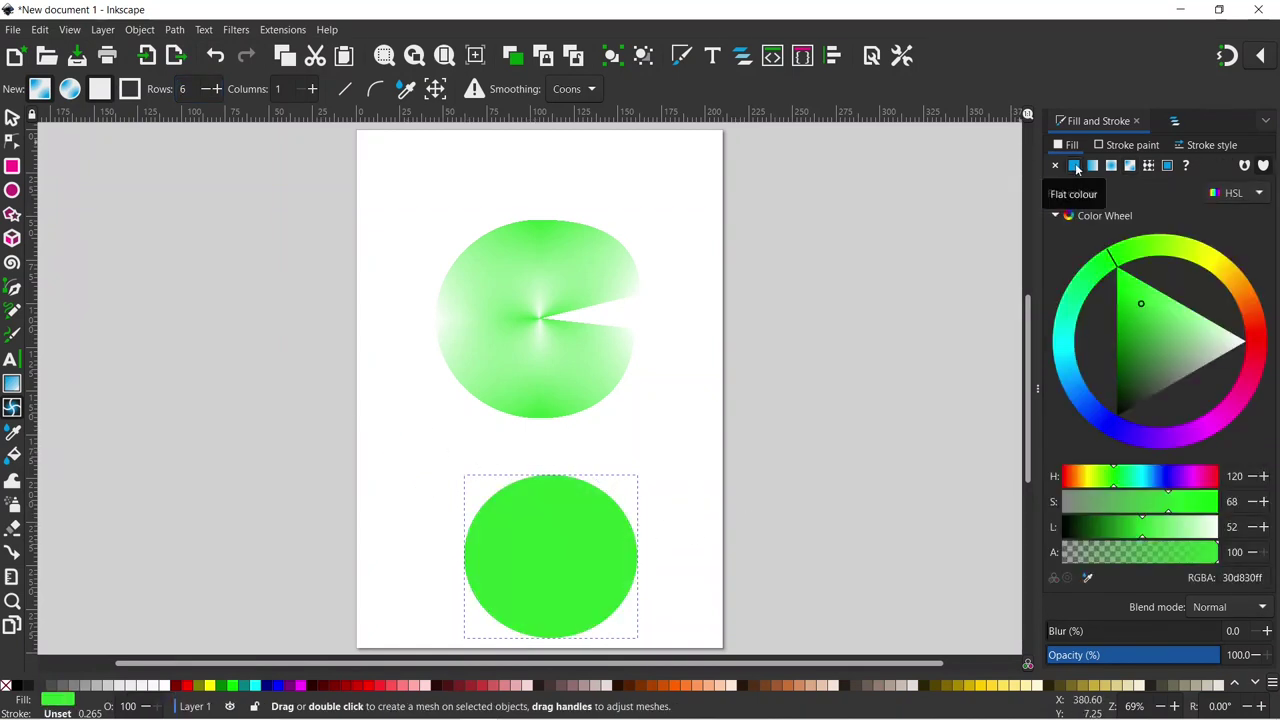
pyautogui.click(1135, 171)
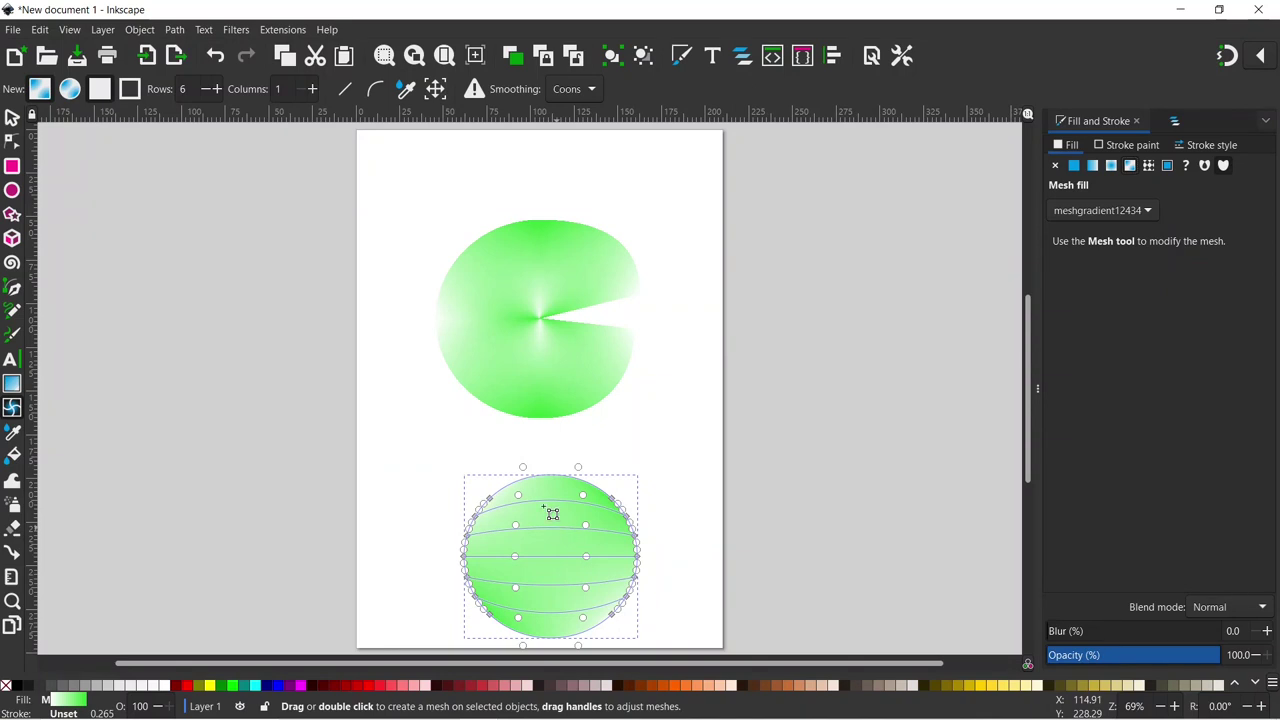
pyautogui.click(203, 92)
pyautogui.click(1074, 166)
pyautogui.click(1130, 166)
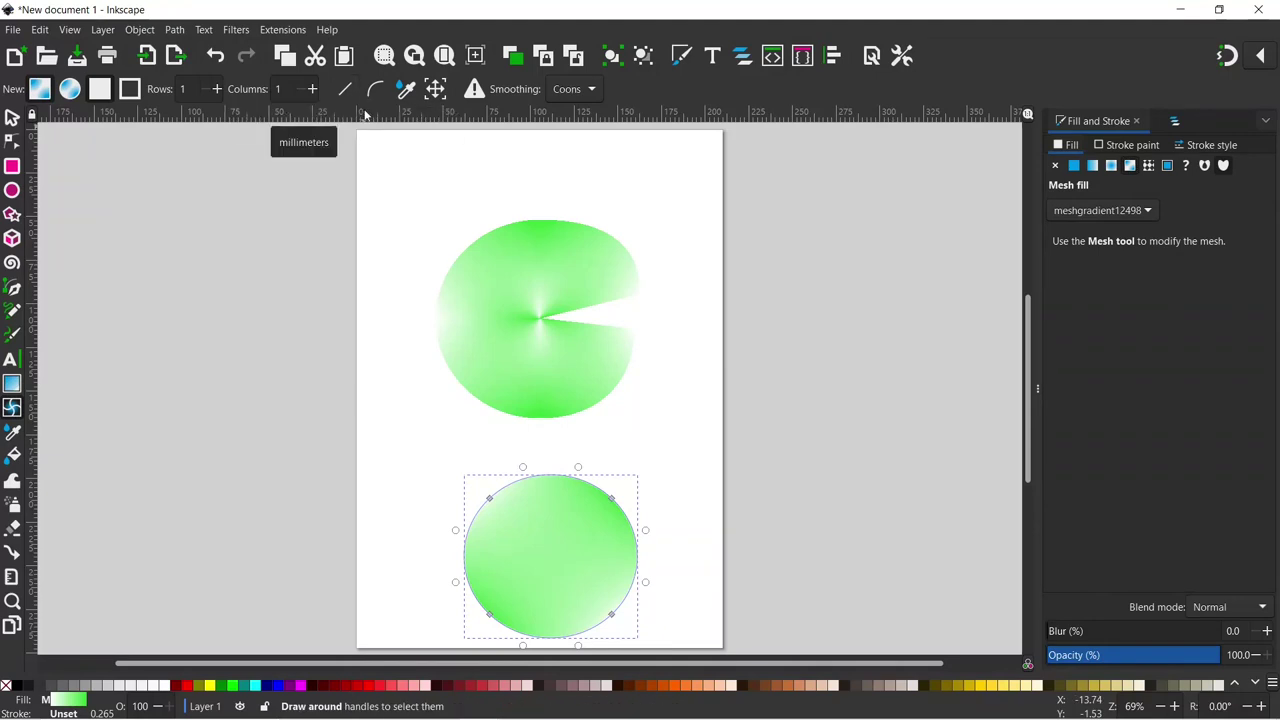
pyautogui.moveTo(492, 510); pyautogui.dragTo(649, 526)
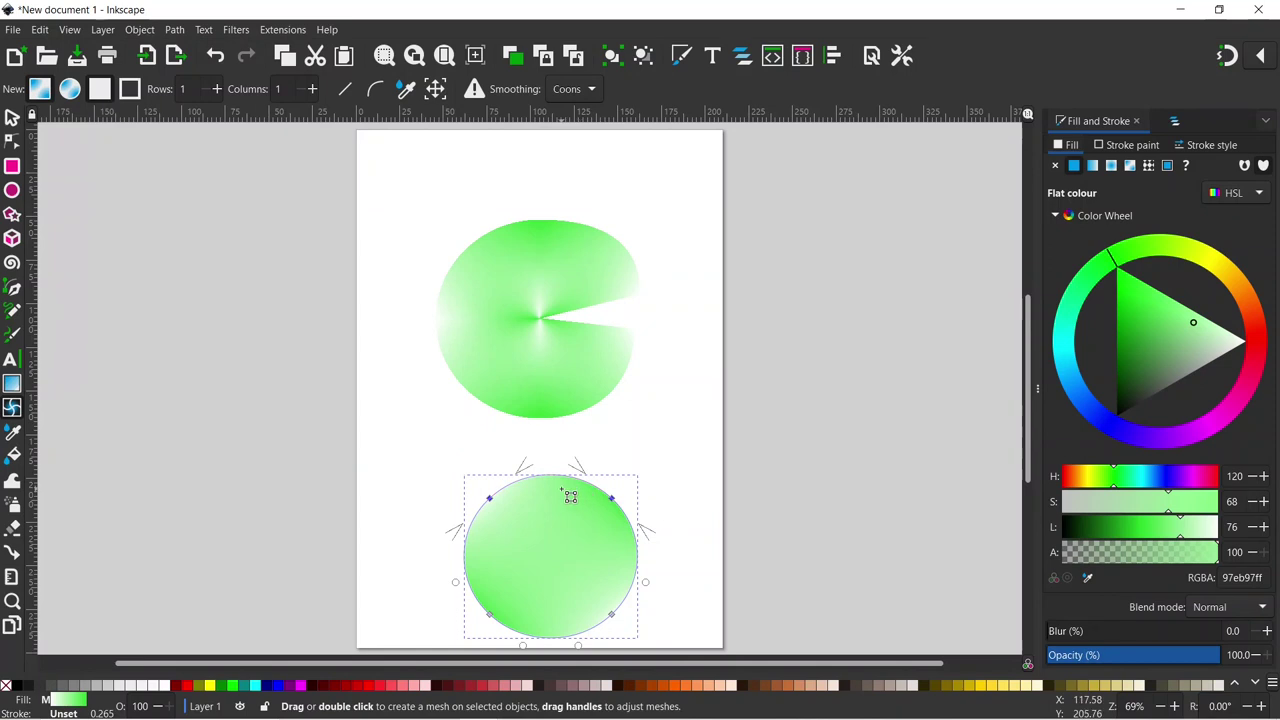
pyautogui.click(347, 91)
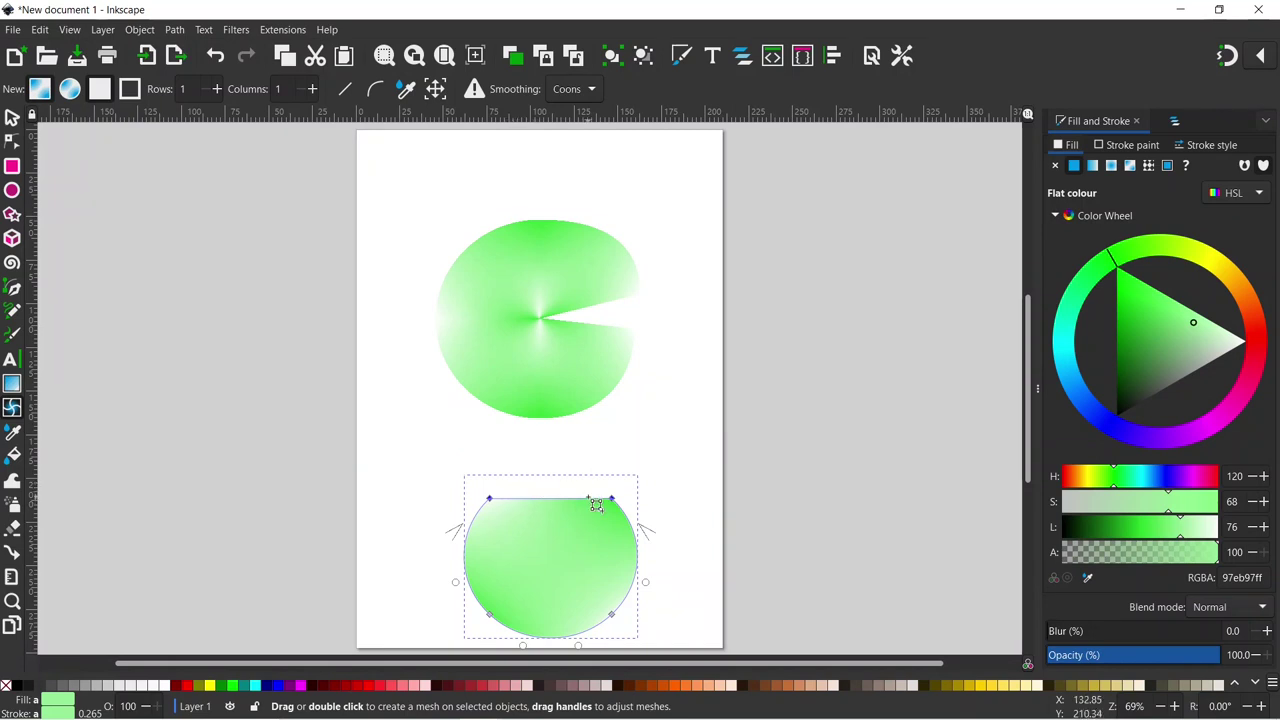
pyautogui.click(378, 95)
pyautogui.click(346, 90)
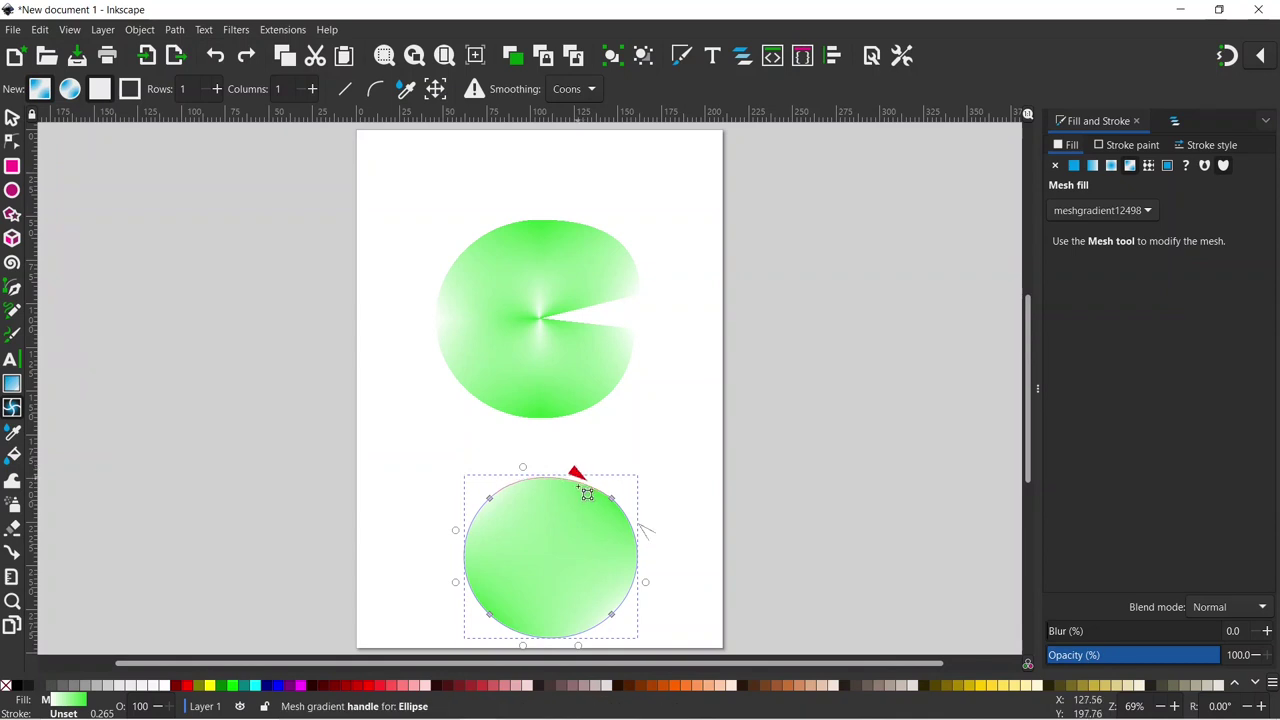
# - Bulge the lower mesh's edge right, then insert a vertical split between its two top nodes
pyautogui.moveTo(587, 493); pyautogui.dragTo(684, 506)
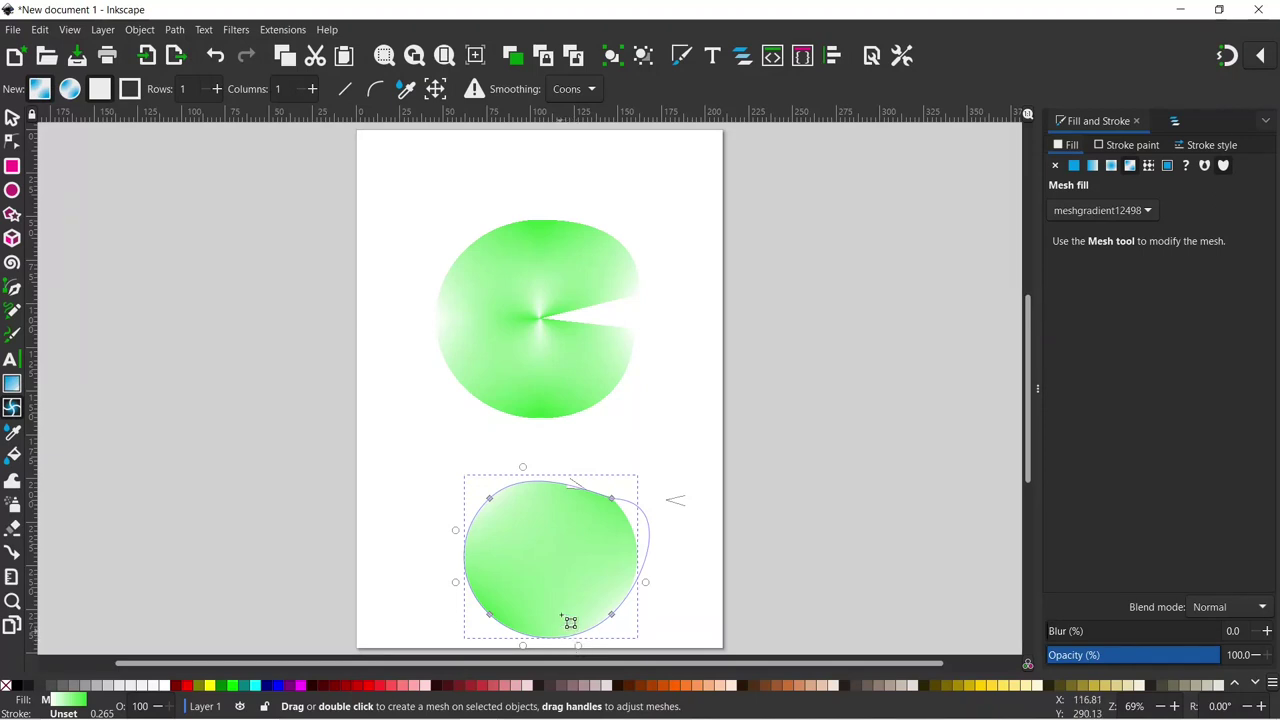
pyautogui.moveTo(451, 482); pyautogui.dragTo(643, 528)
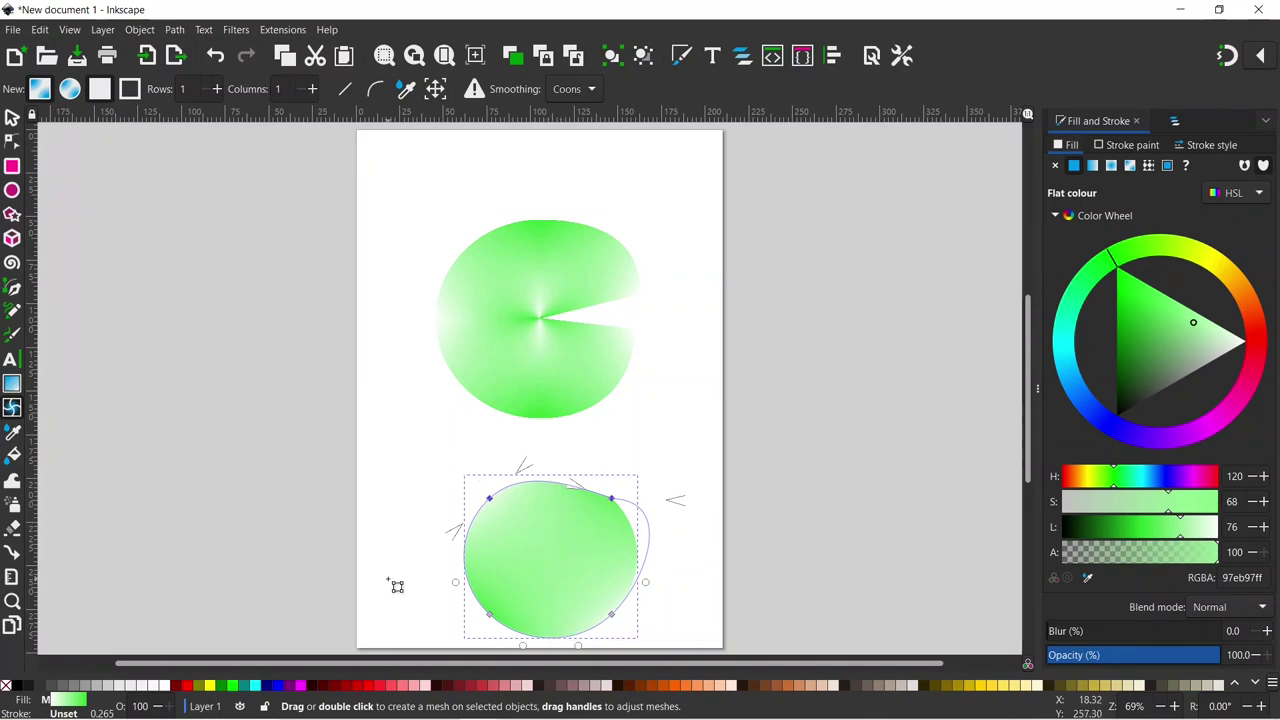
pyautogui.press('Insert')
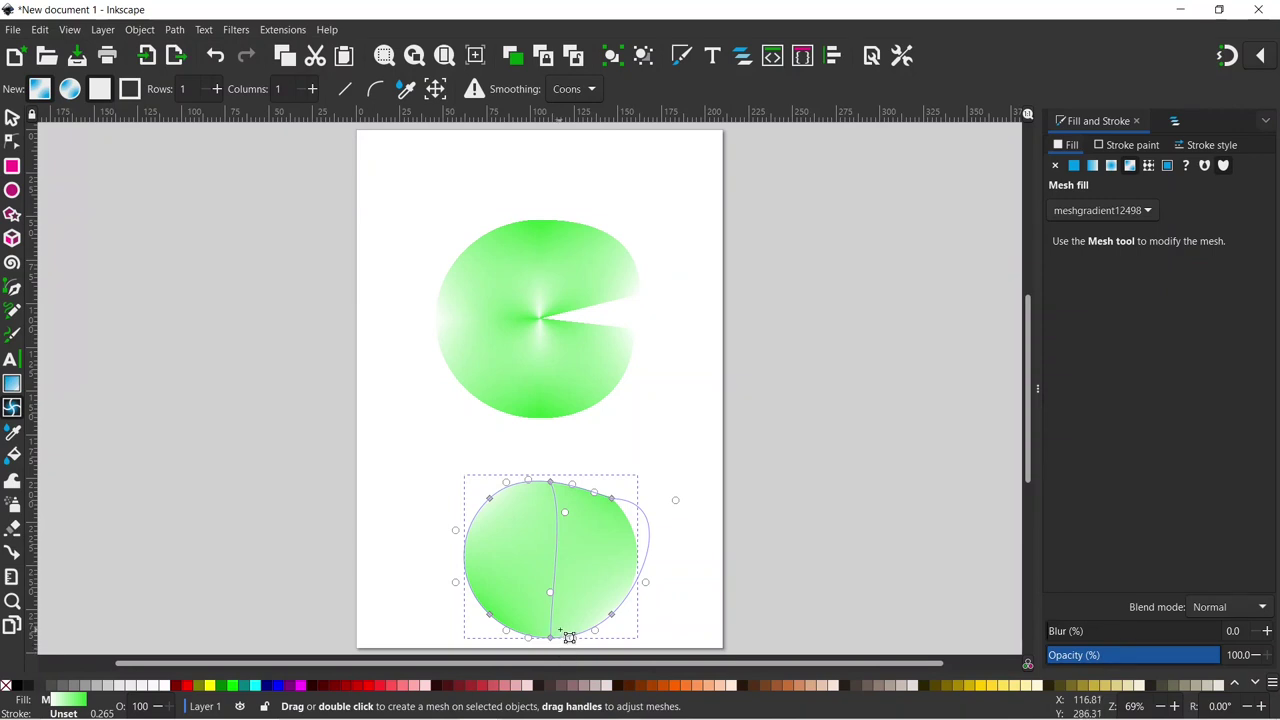
# - Add and undo a horizontal mesh row, then drag the top-left corner node down and left
pyautogui.doubleClick(465, 555)
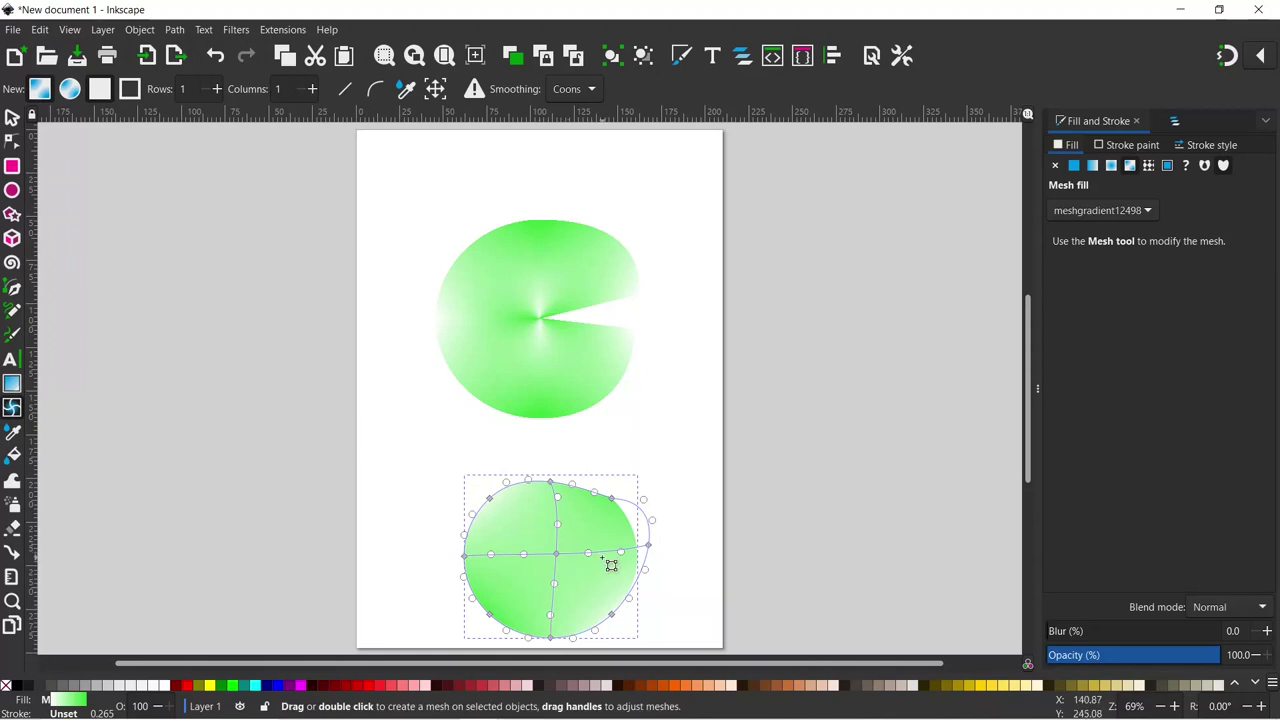
pyautogui.hotkey('ctrl', 'z')
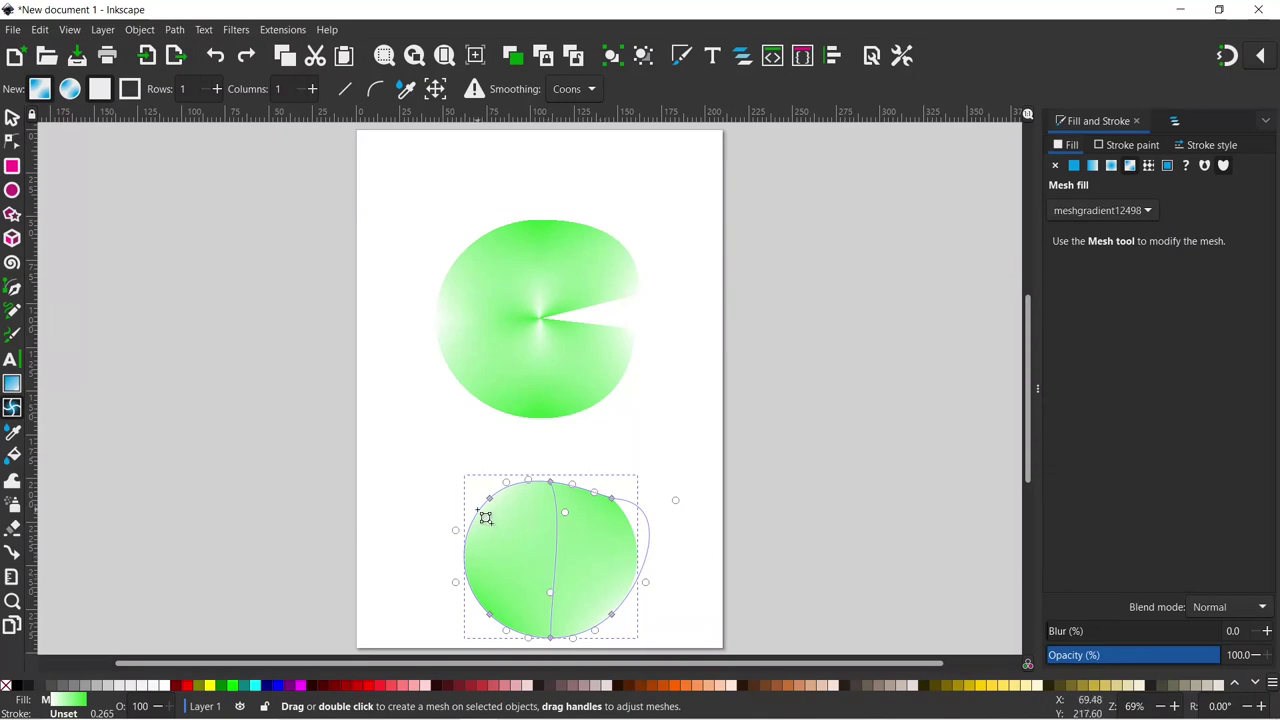
pyautogui.moveTo(485, 517); pyautogui.dragTo(476, 528)
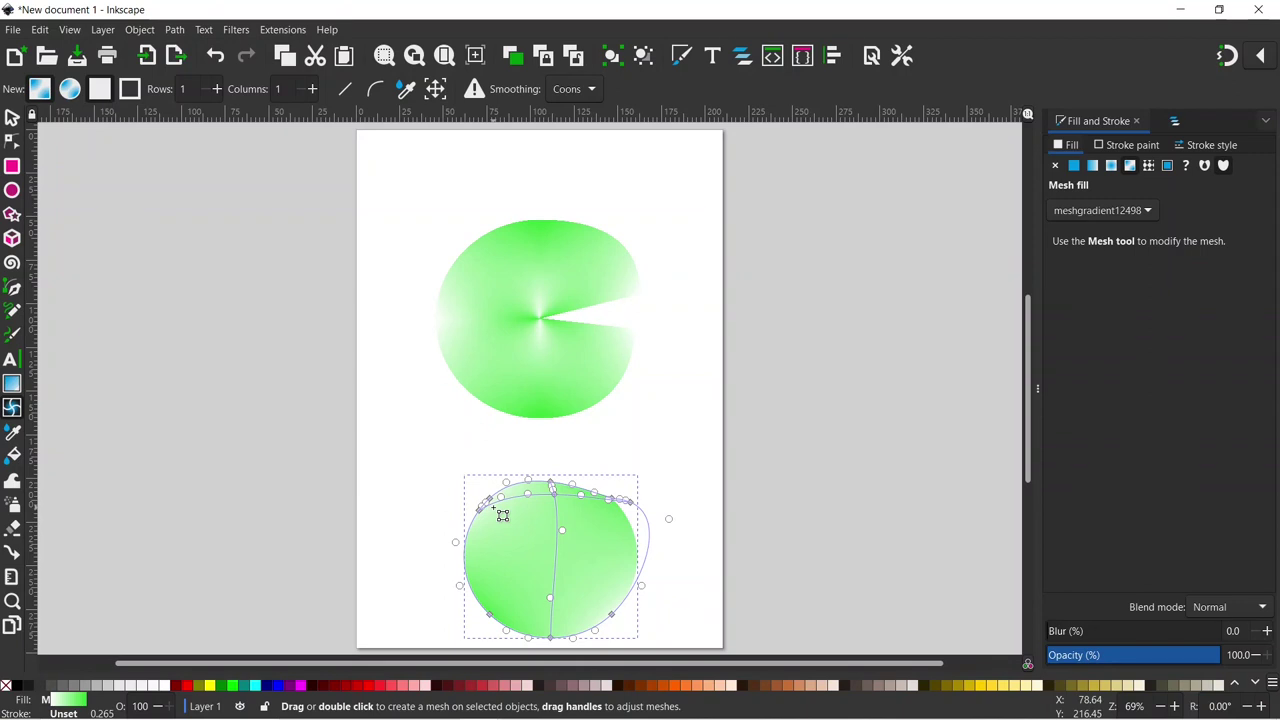
pyautogui.scroll(3, 502, 515)
# - Add a thin mesh row along the lower shape's top edge and select its upper-left corner node
pyautogui.scroll(3, 502, 515)
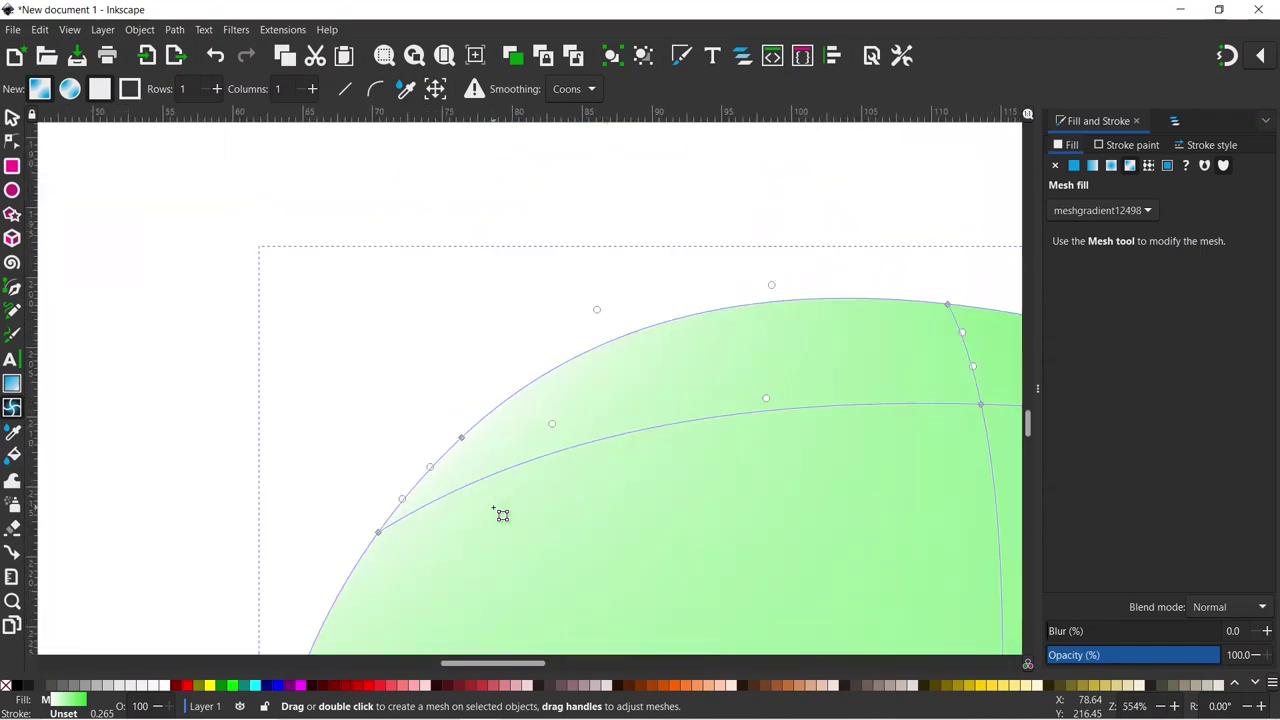
pyautogui.doubleClick(401, 519)
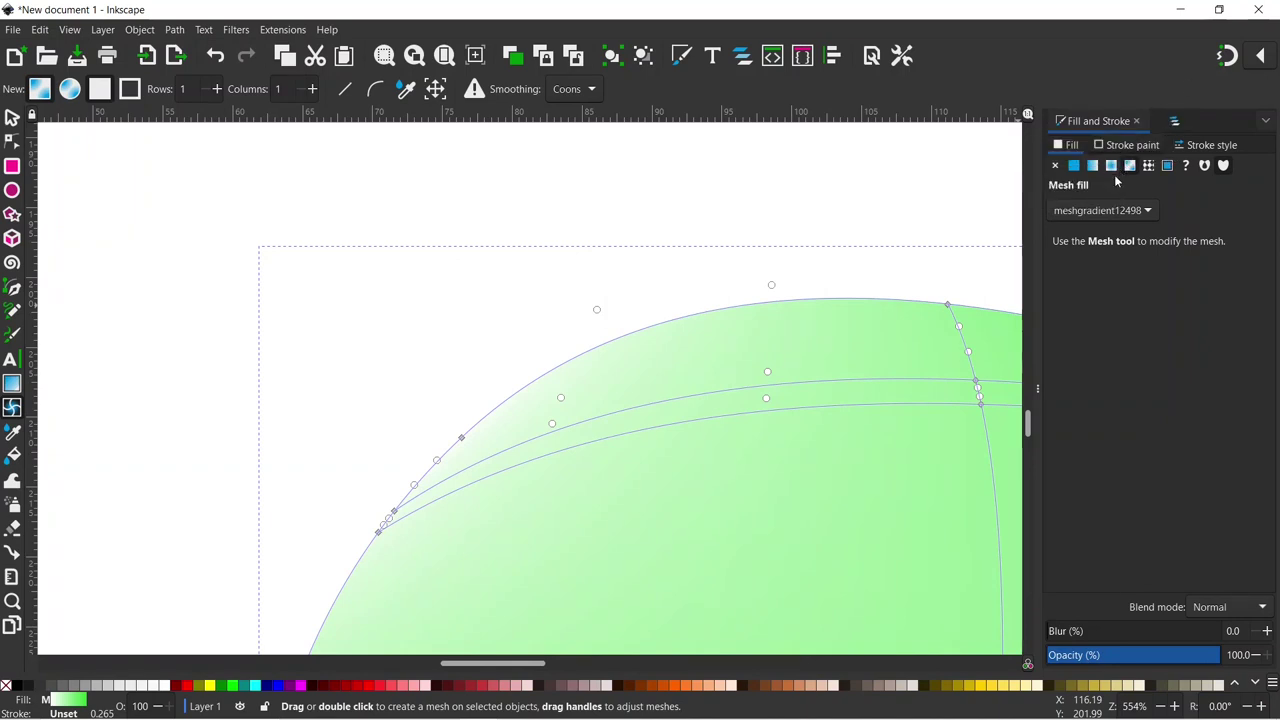
pyautogui.click(461, 438)
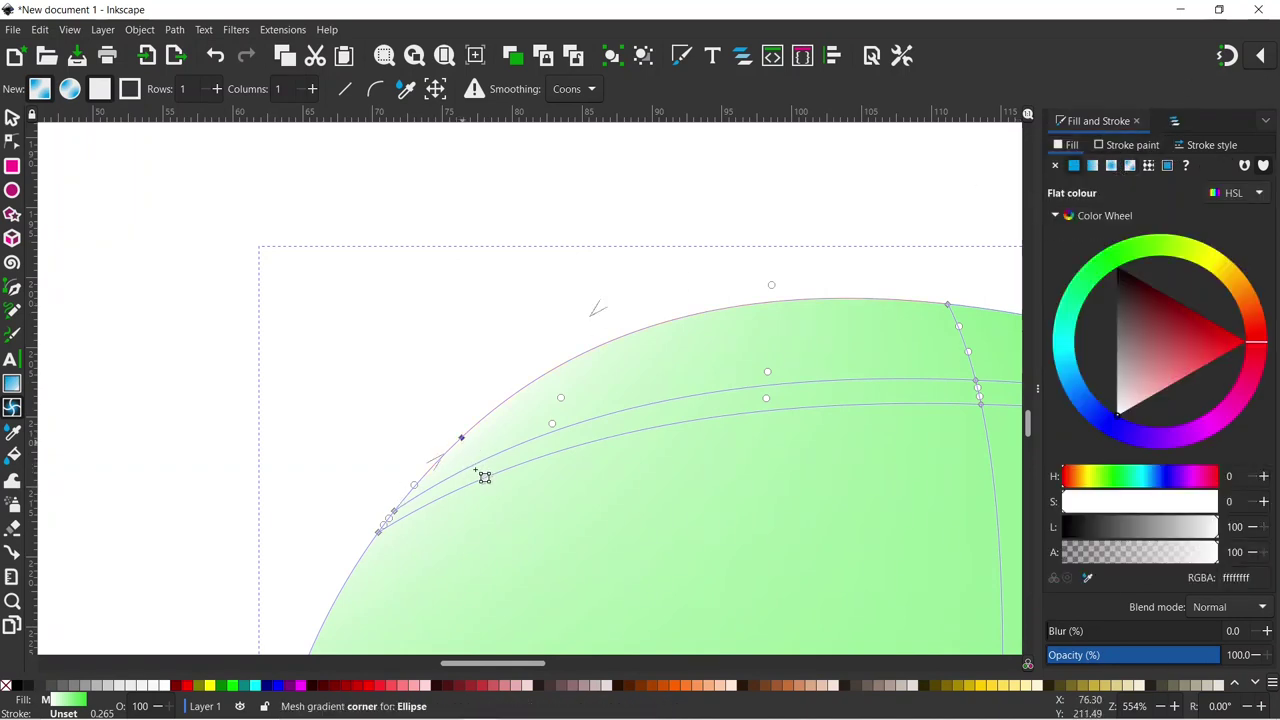
# - Tint the corner node fuchsia (ff00ffff) and sample the corner colours with the Mesh dropper
pyautogui.click(1184, 329)
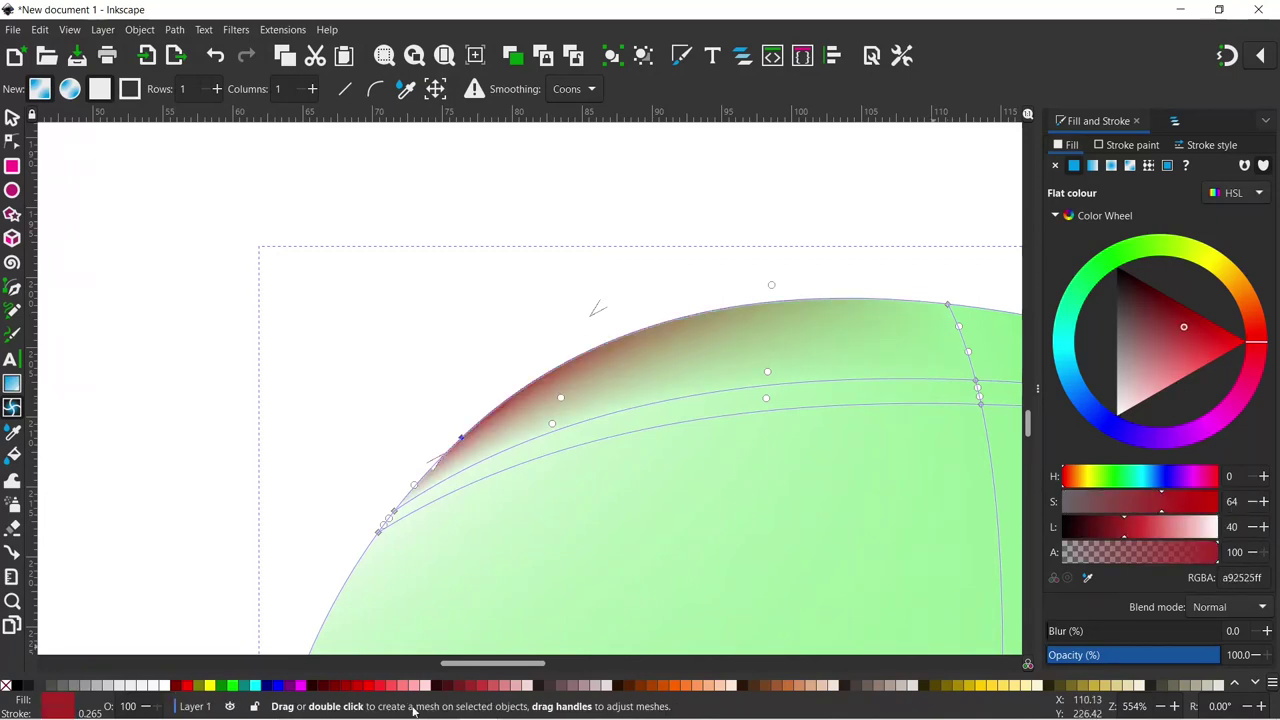
pyautogui.click(300, 687)
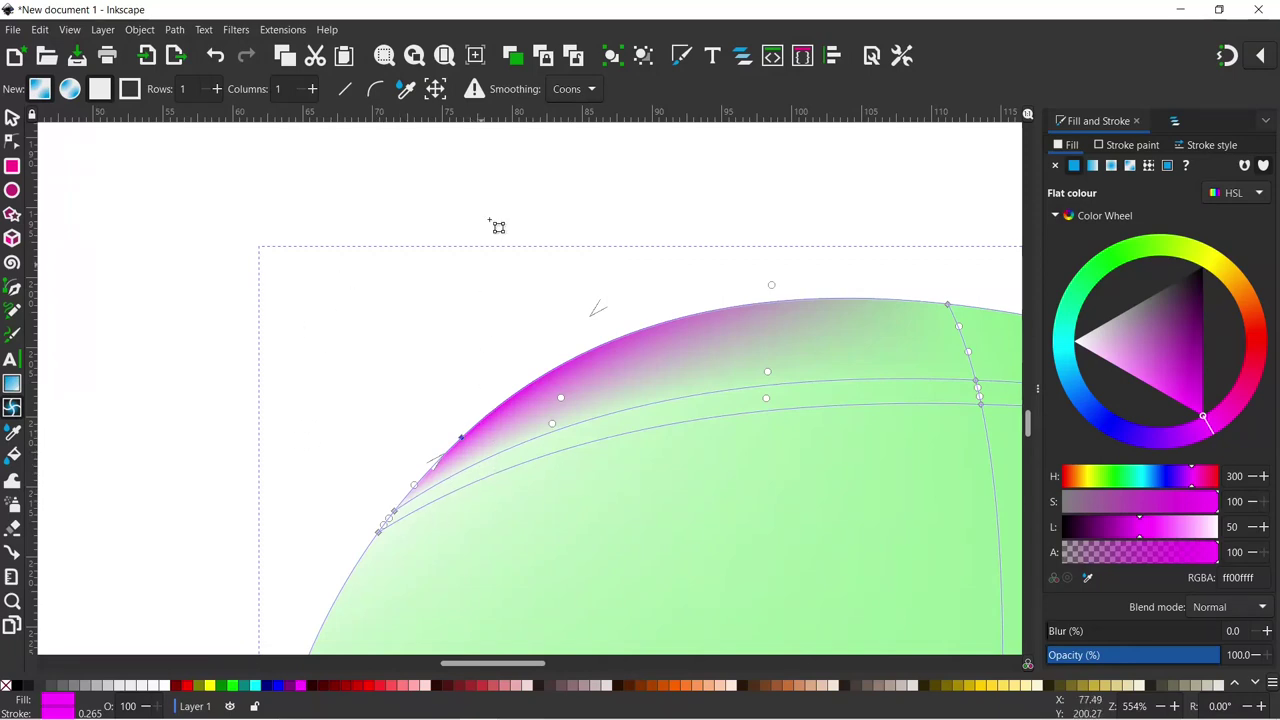
pyautogui.click(405, 90)
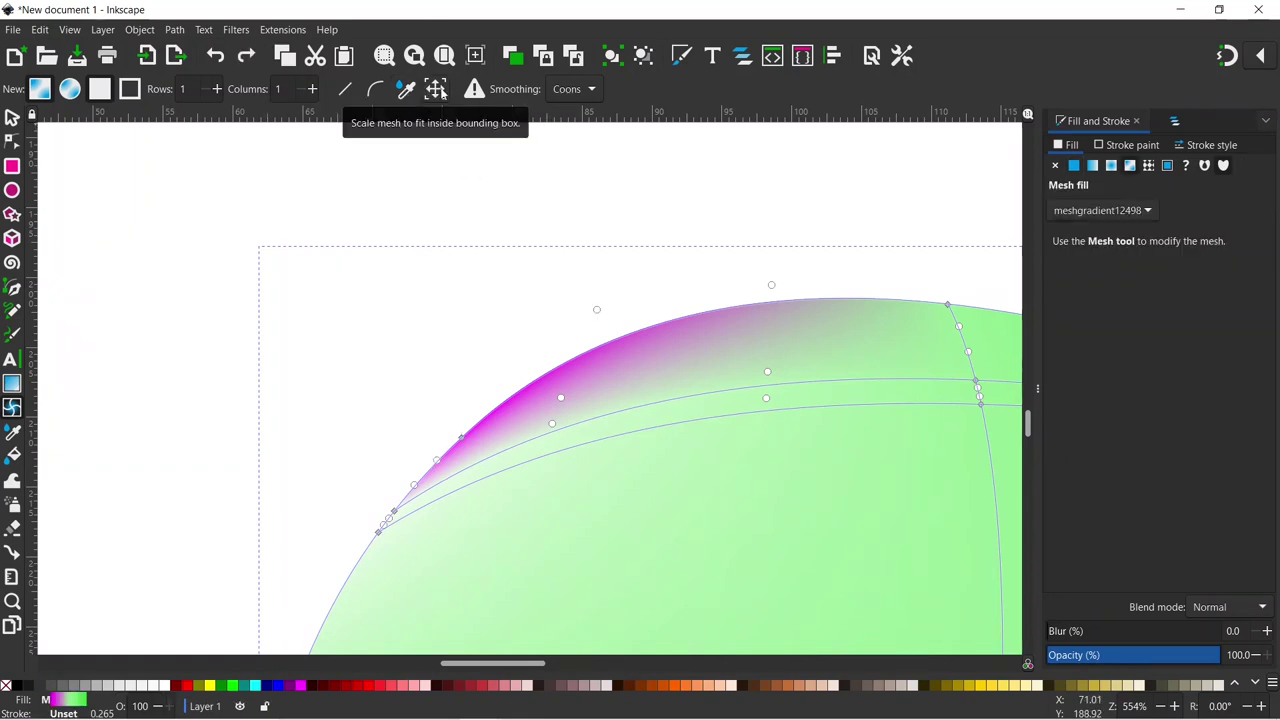
pyautogui.keyDown('ctrl'); pyautogui.scroll(-4, 481, 407); pyautogui.keyUp('ctrl')
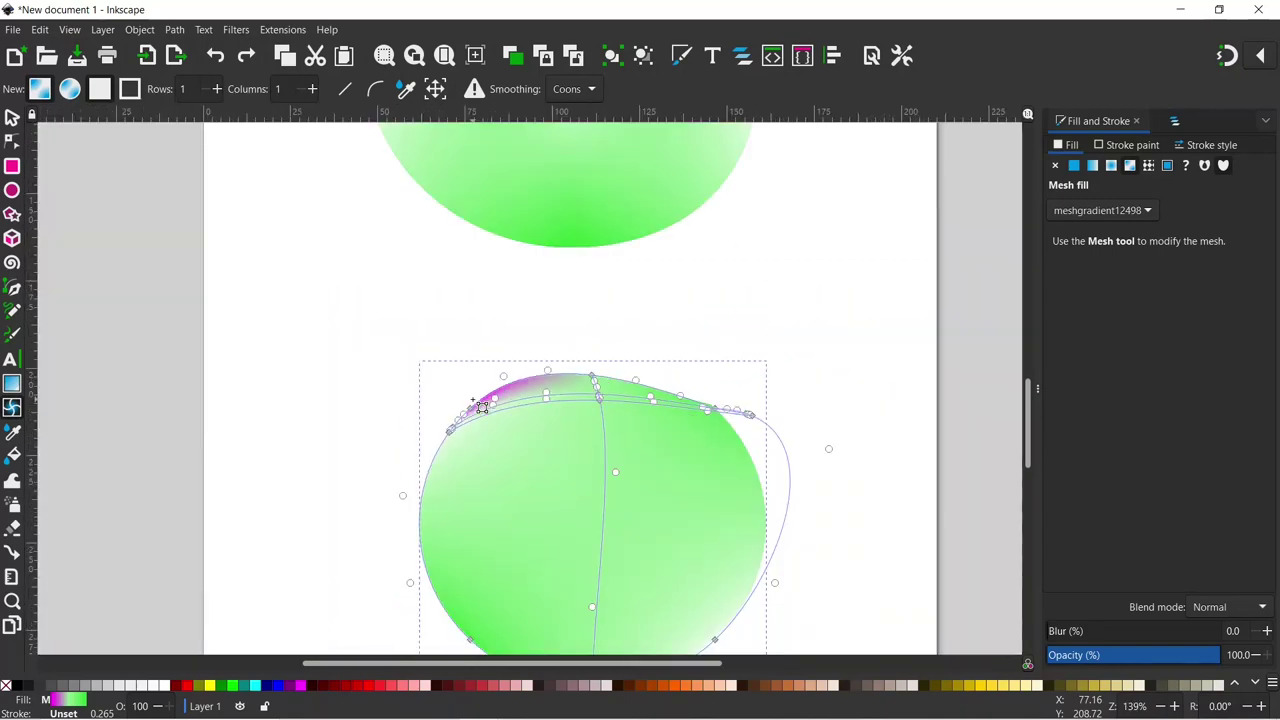
# - Reshape the lower mesh's corners for a concave right edge and tint its bottom node green 97eb97
pyautogui.keyDown('ctrl'); pyautogui.scroll(-2, 481, 407); pyautogui.keyUp('ctrl')
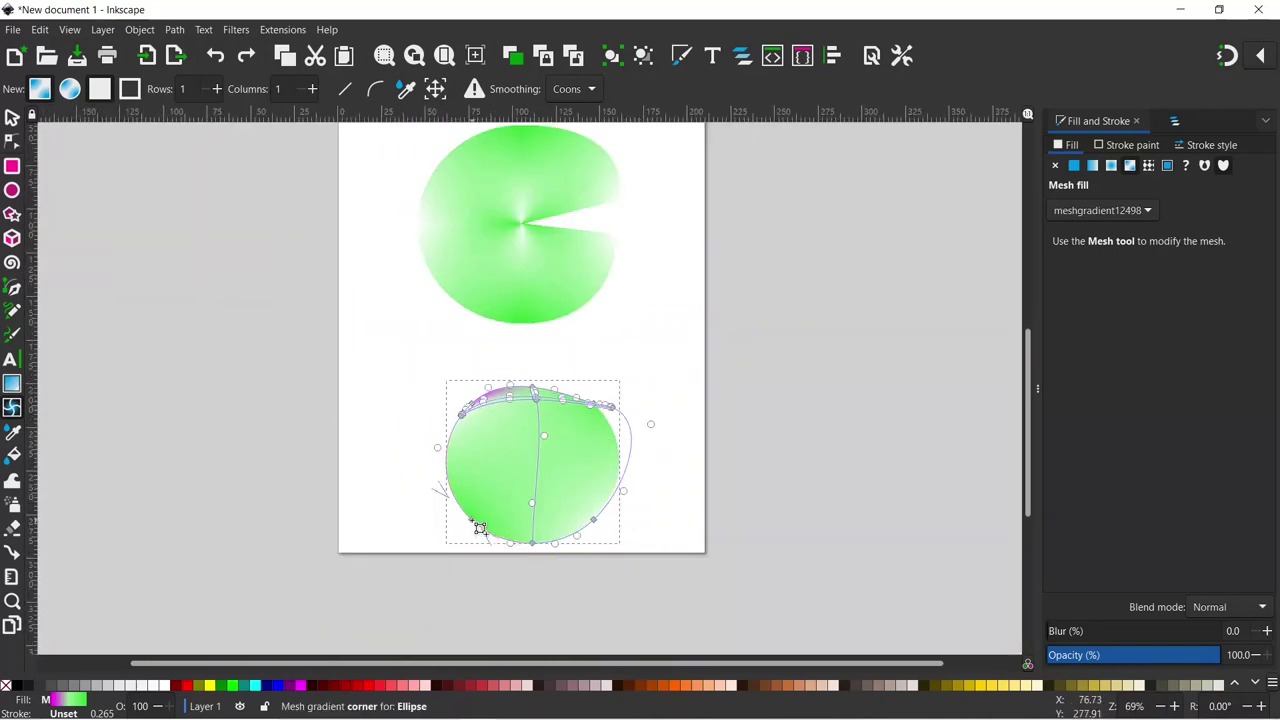
pyautogui.moveTo(480, 528); pyautogui.dragTo(500, 523)
pyautogui.moveTo(600, 529); pyautogui.dragTo(571, 505)
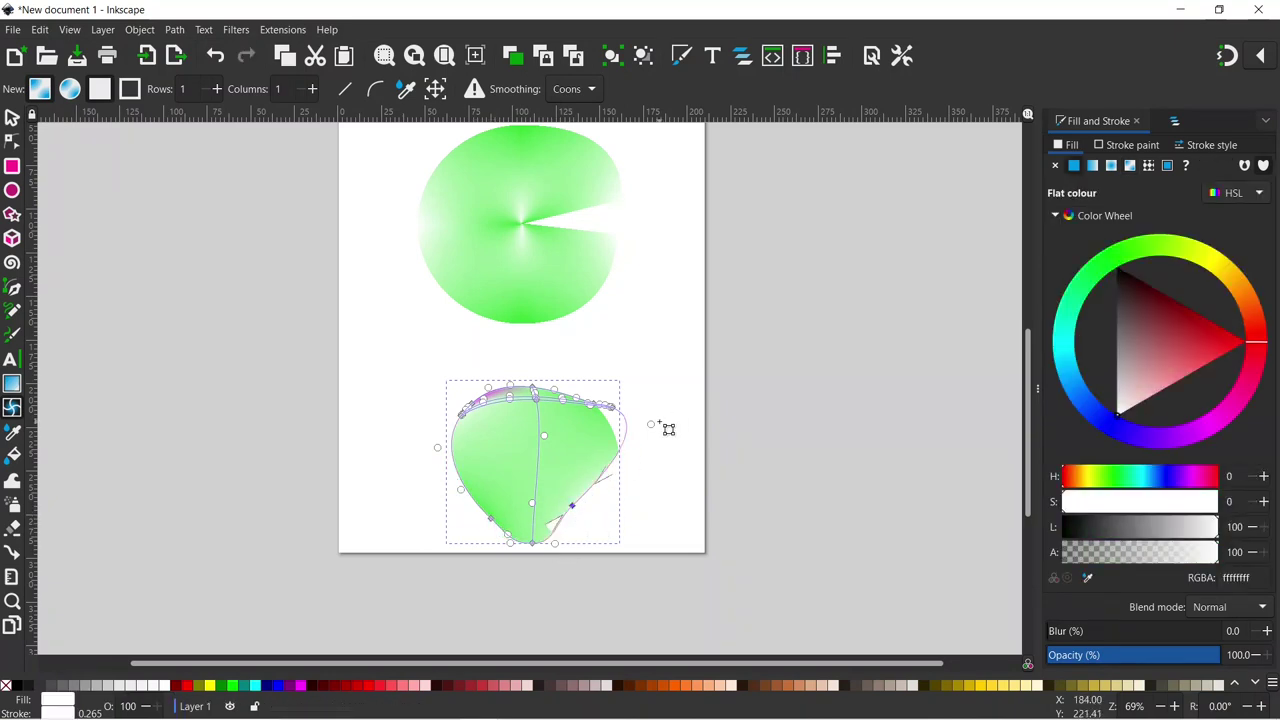
pyautogui.moveTo(652, 425); pyautogui.dragTo(602, 477)
pyautogui.moveTo(533, 541); pyautogui.dragTo(540, 510)
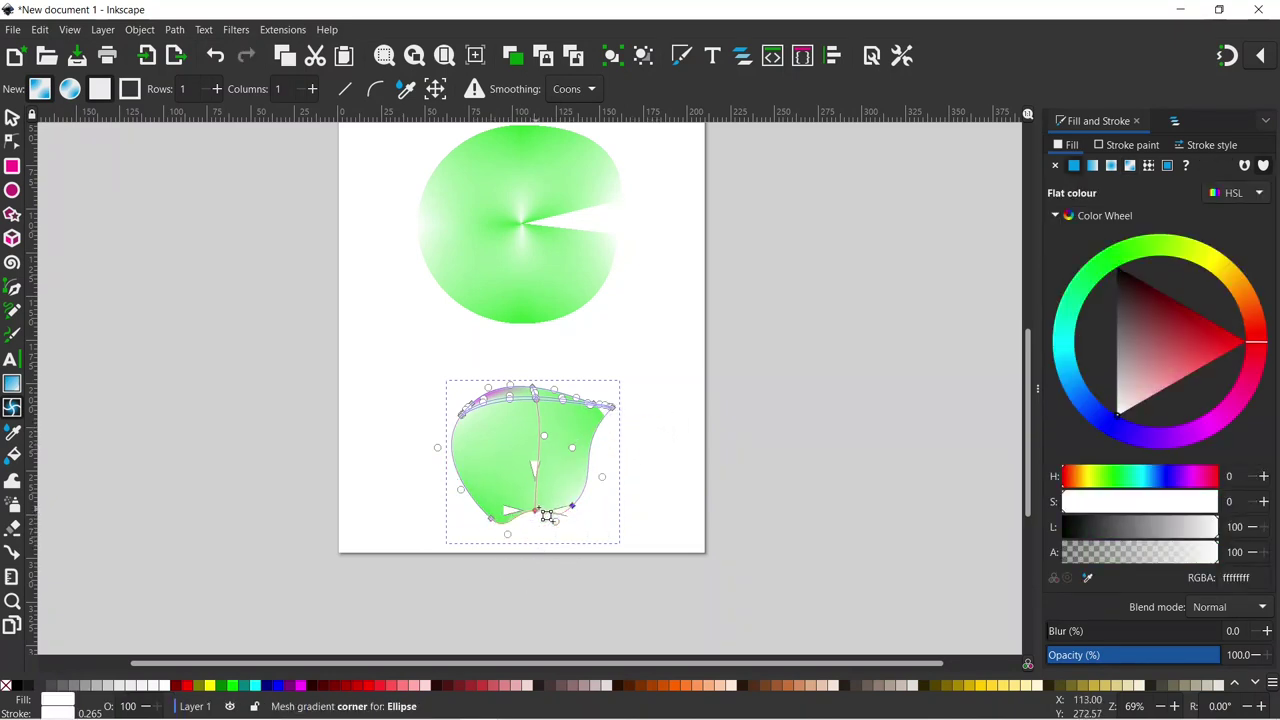
pyautogui.click(542, 512)
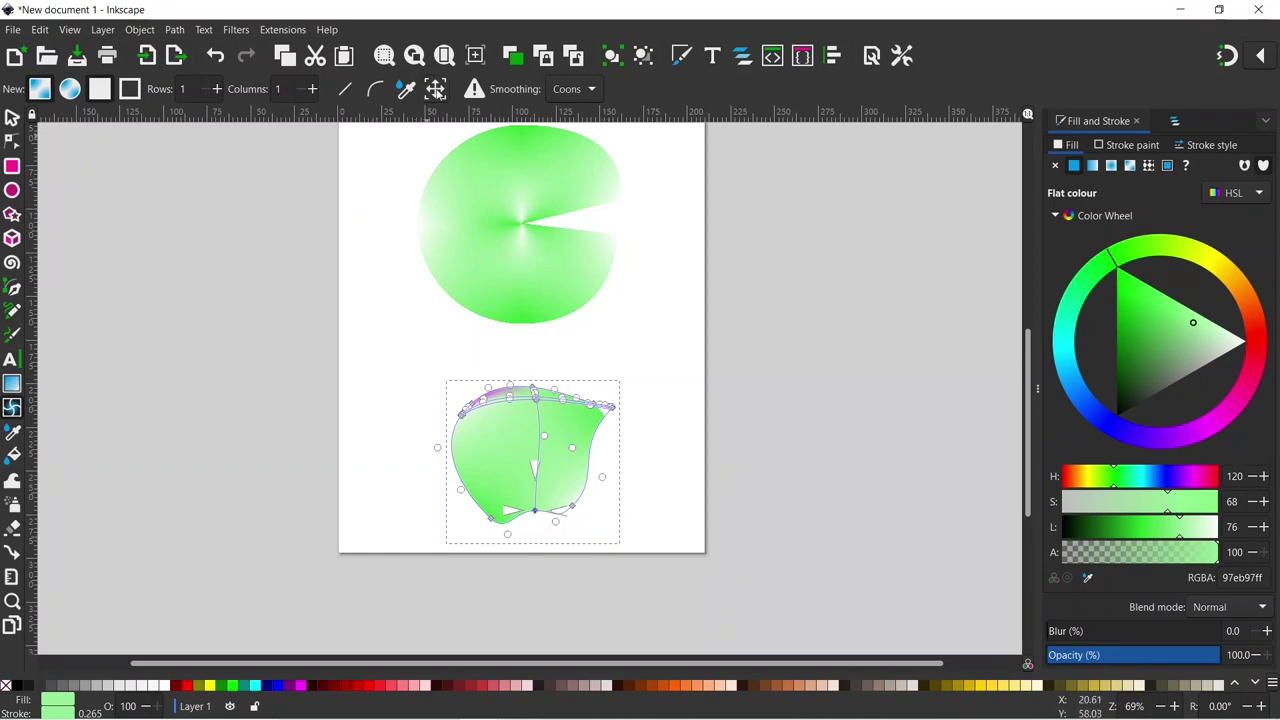
pyautogui.click(436, 89)
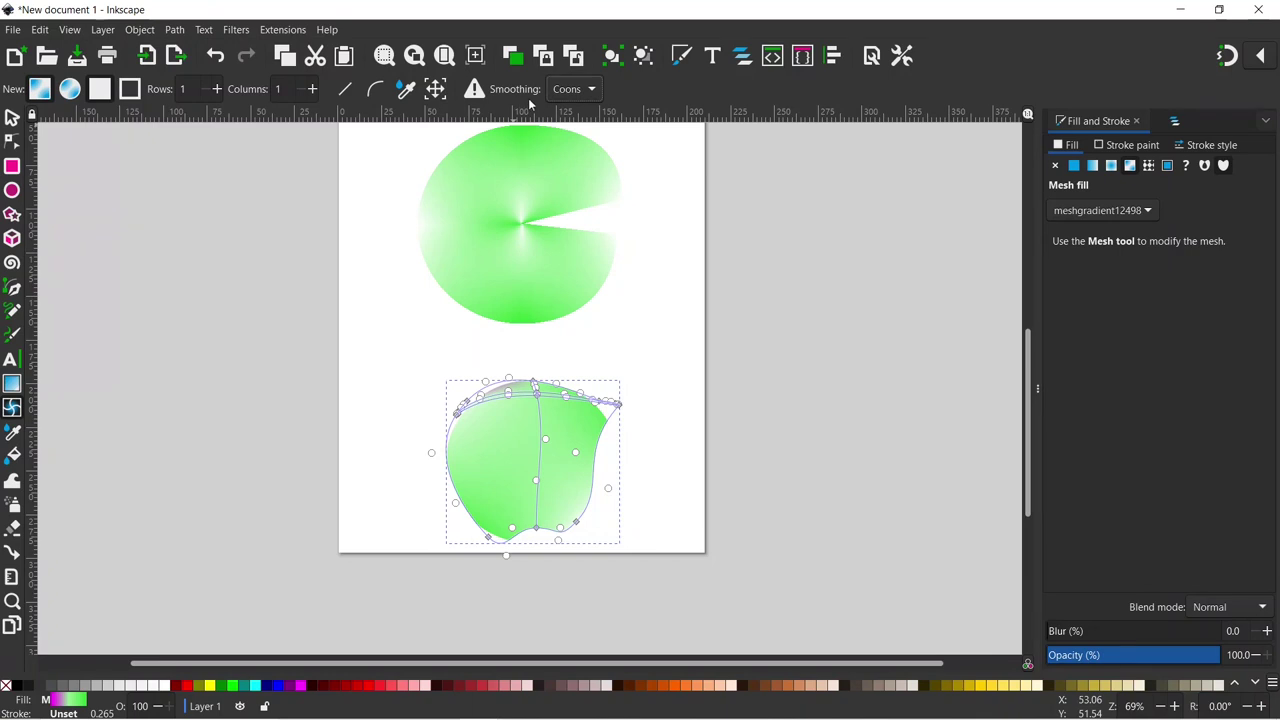
# - Set the Mesh tool's smoothing method to Bicubic
pyautogui.click(595, 90)
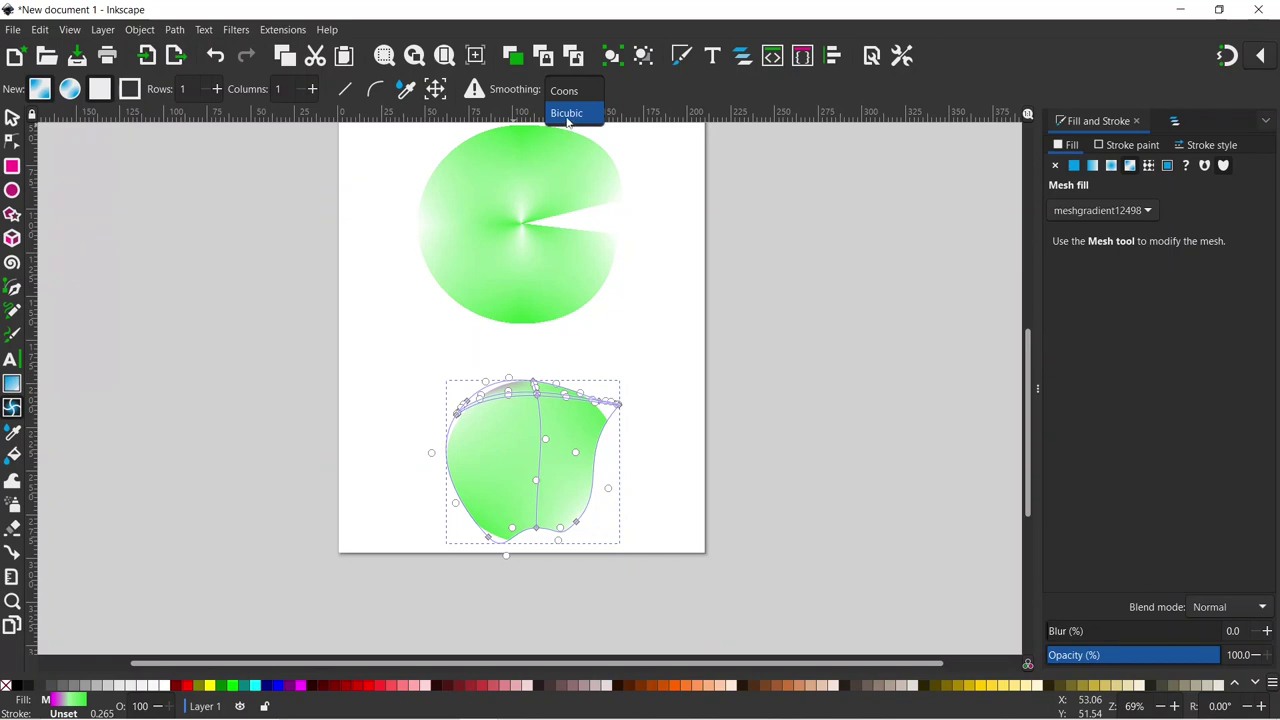
pyautogui.click(567, 114)
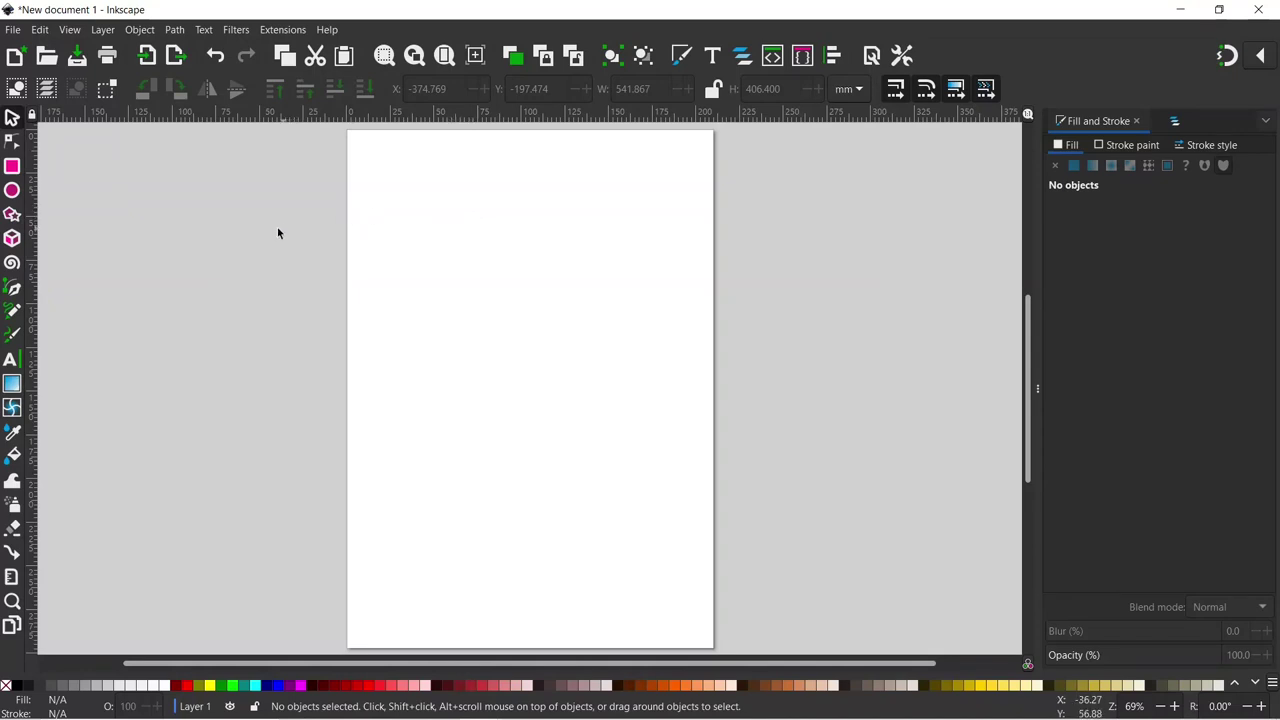
# - Import the DSCF0029 sunset photo with default bitmap settings and bring it fully into view
pyautogui.click(11, 30)
pyautogui.click(46, 224)
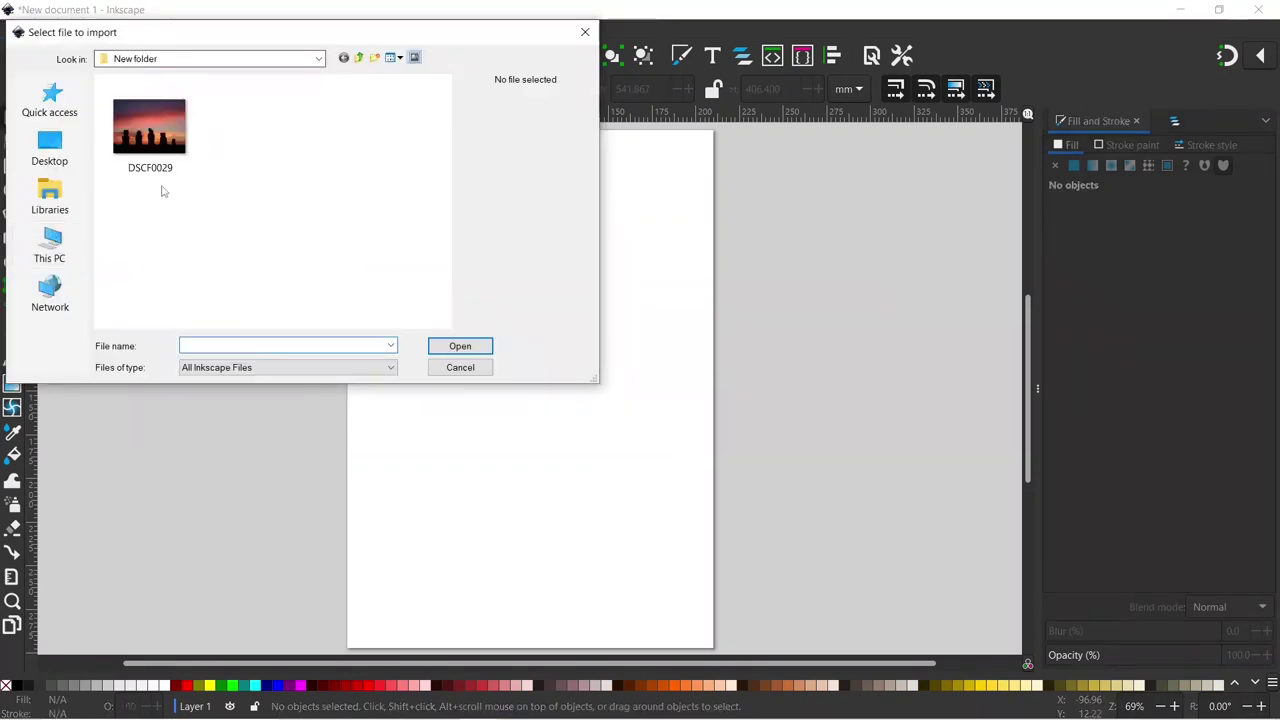
pyautogui.click(155, 127)
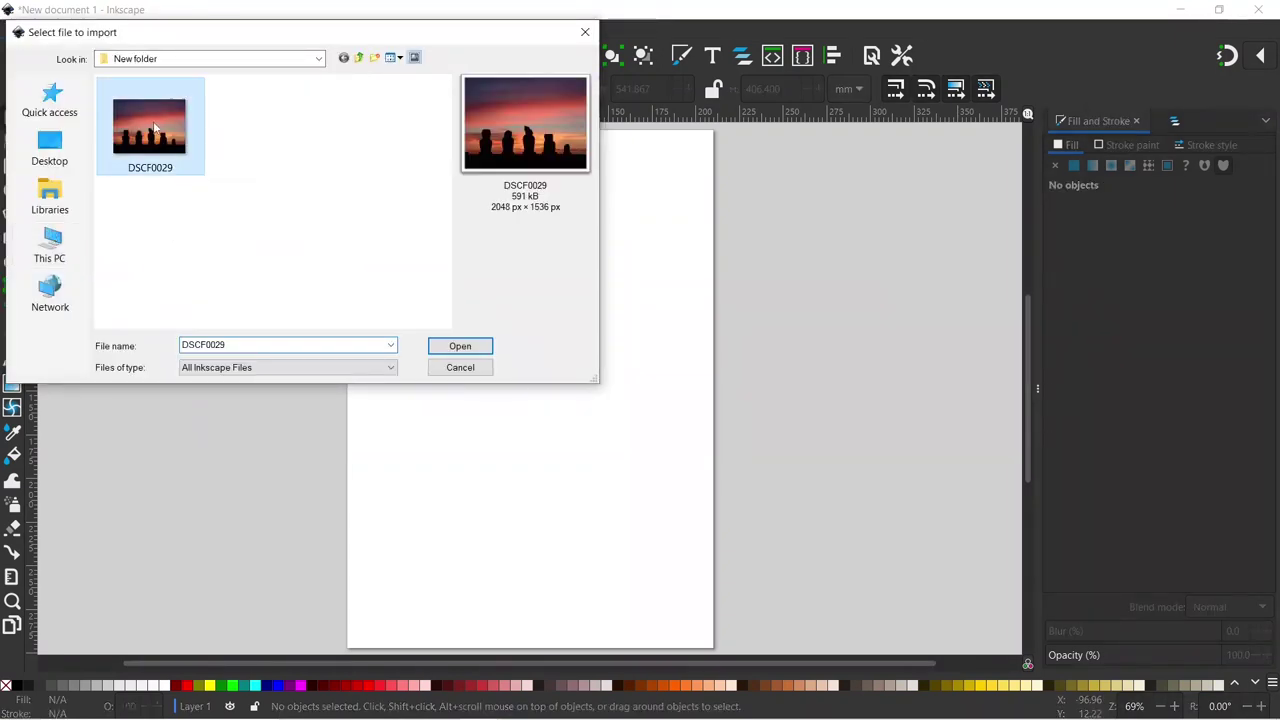
pyautogui.click(460, 346)
pyautogui.click(408, 364)
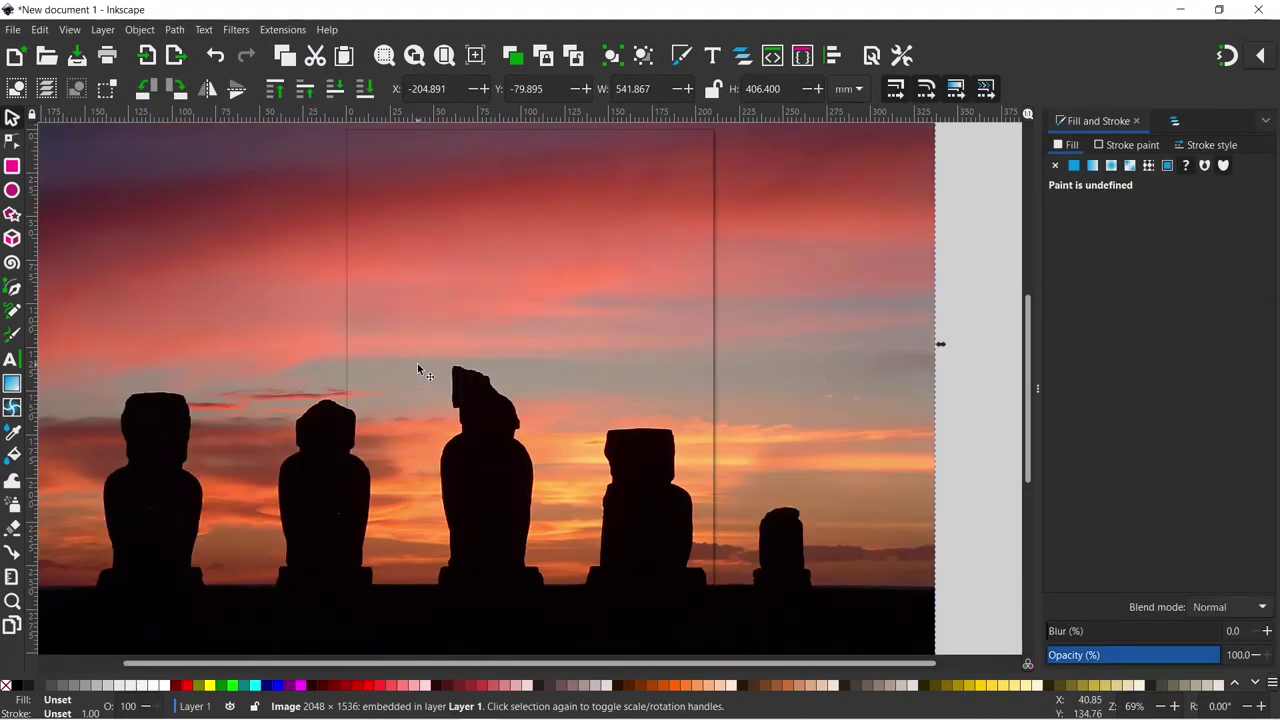
pyautogui.scroll(-2, 616, 381)
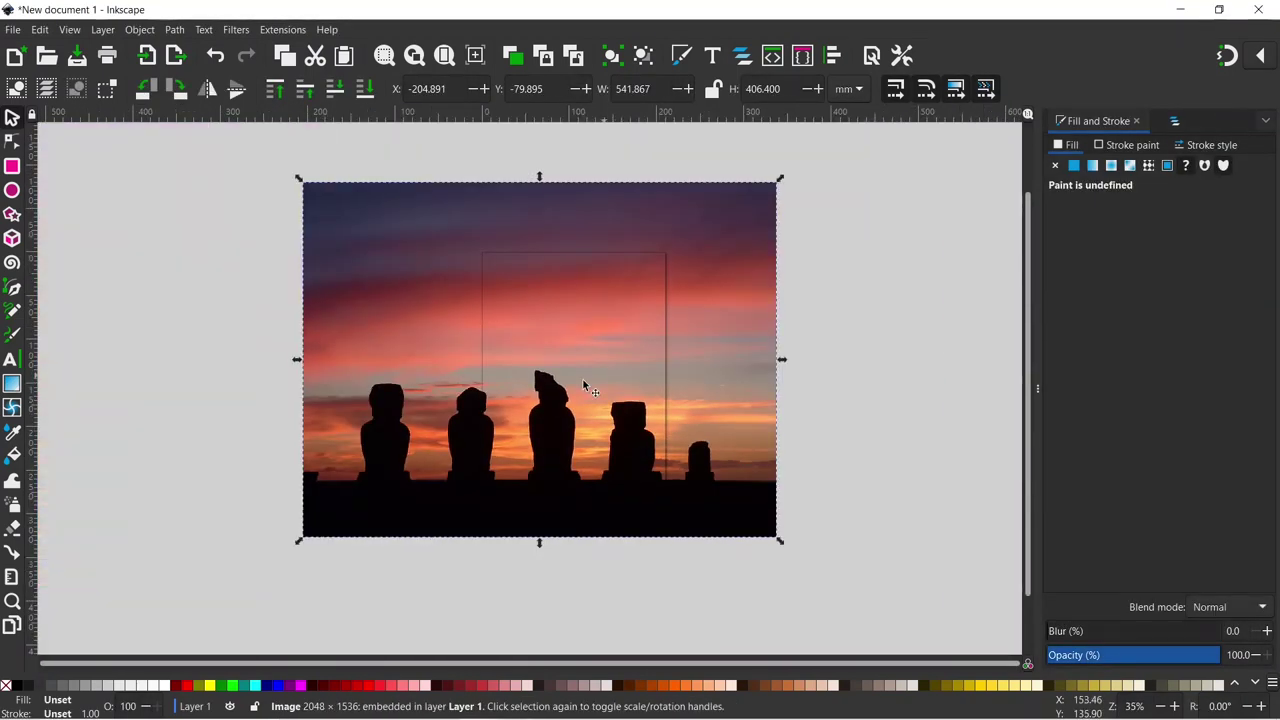
pyautogui.moveTo(586, 380); pyautogui.dragTo(510, 374)
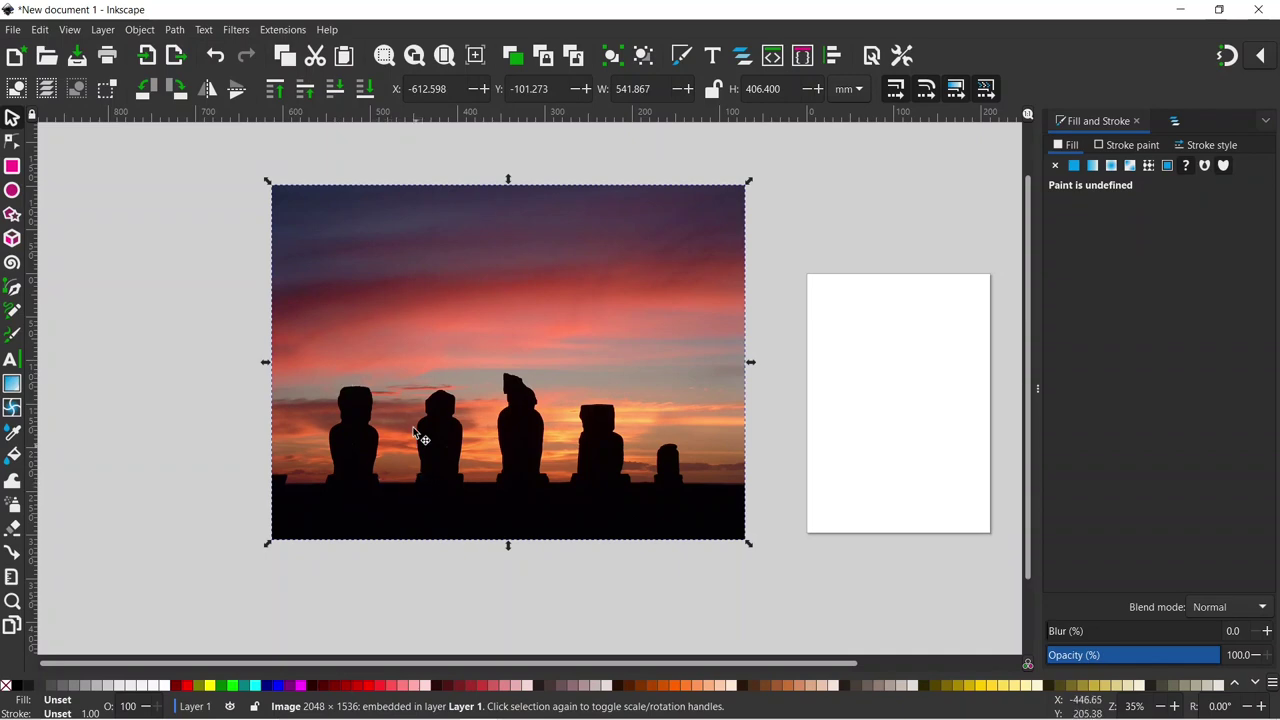
# - Trace the photo at a 0.122 brightness cutoff to create the black statue silhouette path
pyautogui.click(177, 30)
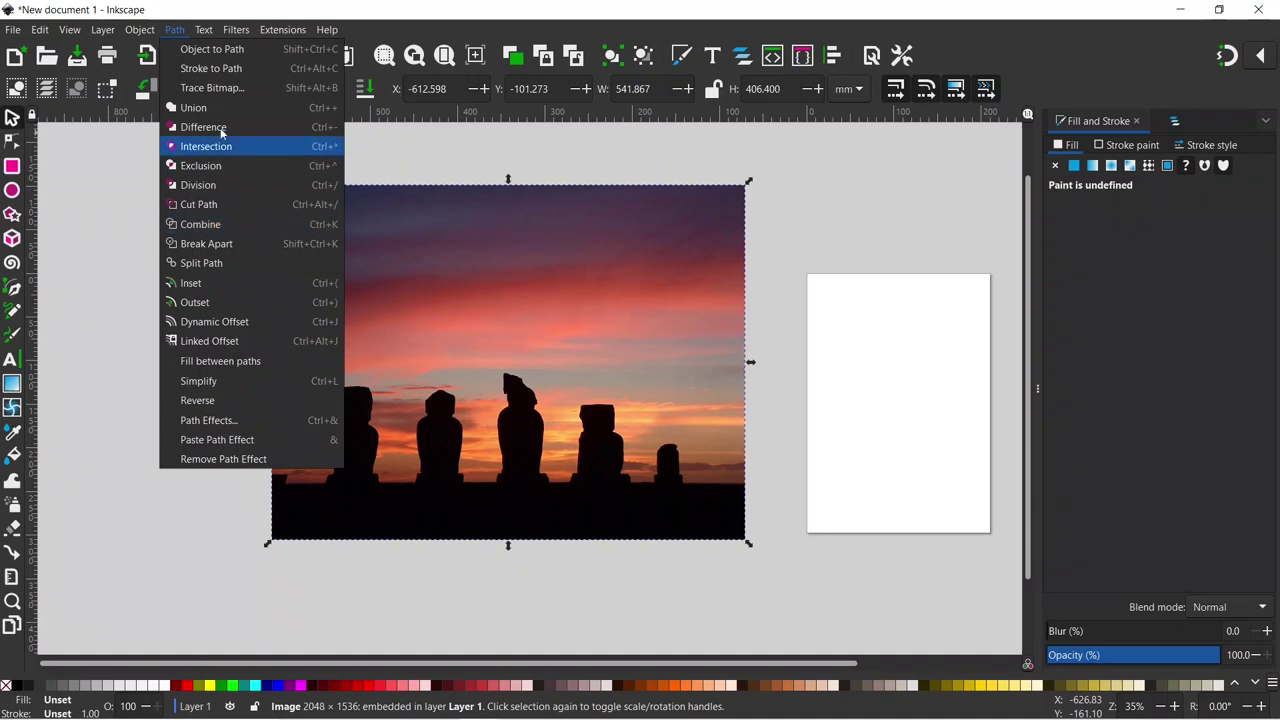
pyautogui.click(220, 88)
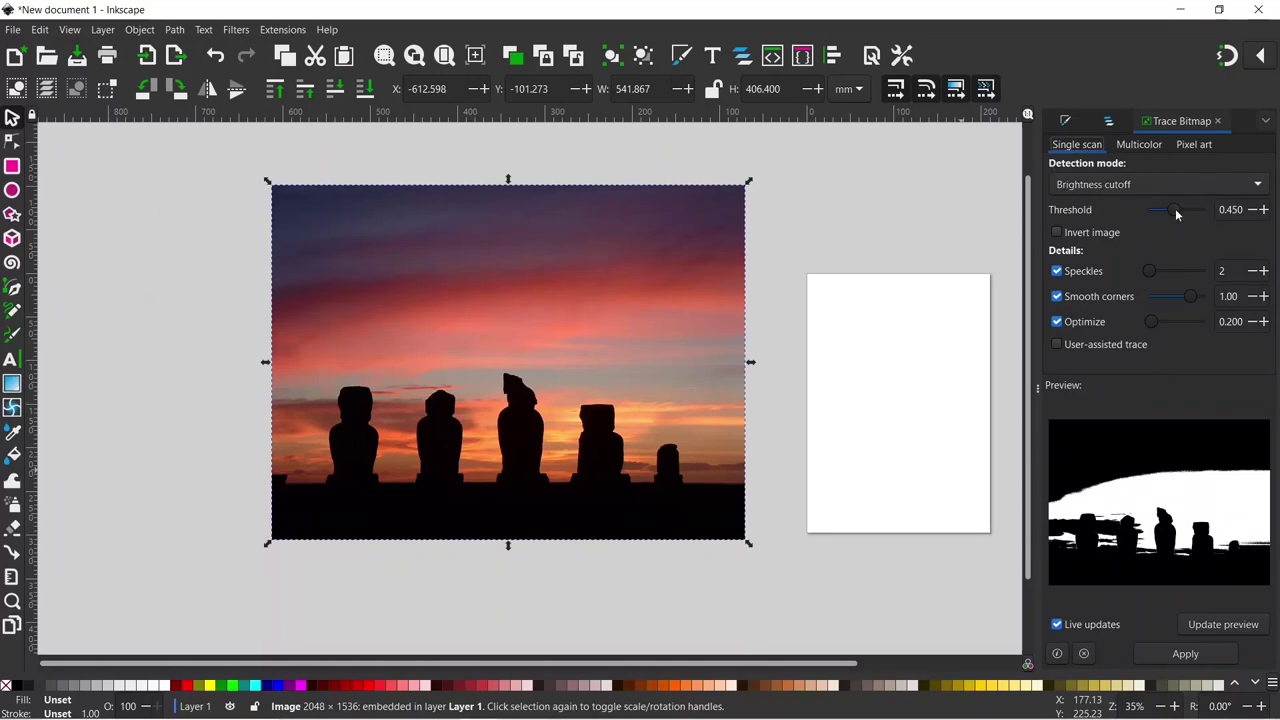
pyautogui.moveTo(1176, 213); pyautogui.dragTo(1159, 214)
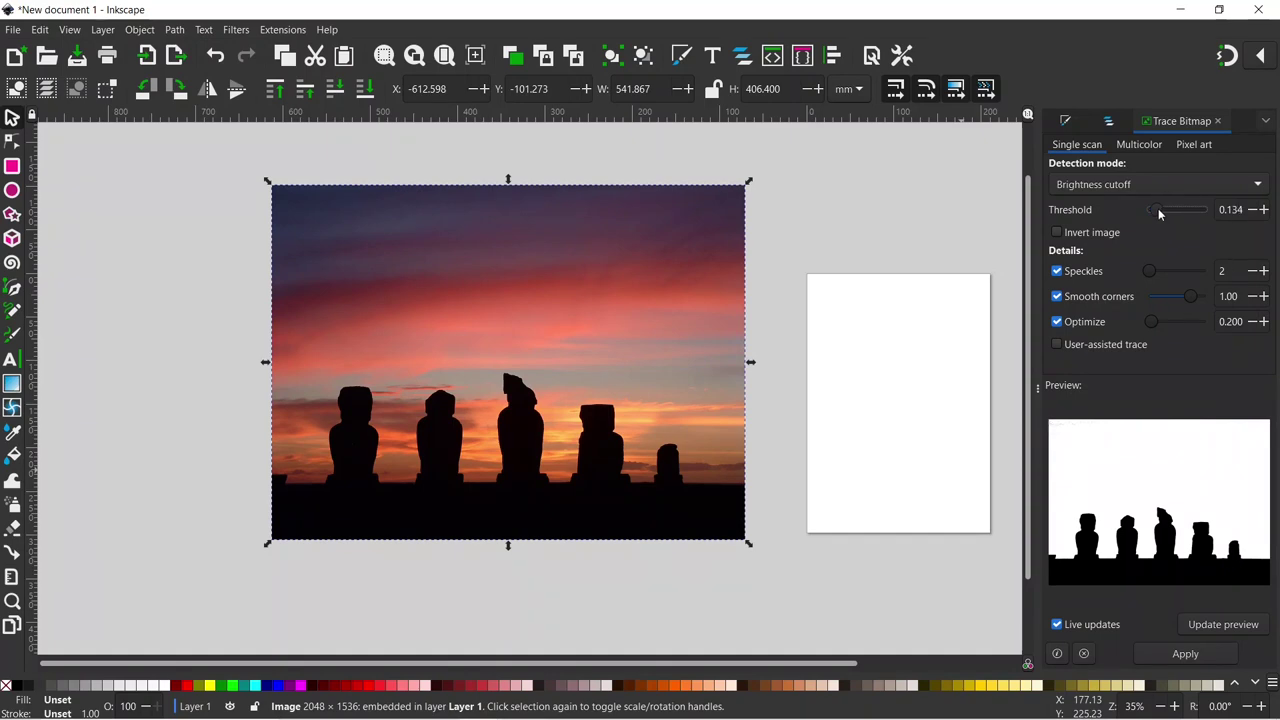
pyautogui.click(1181, 655)
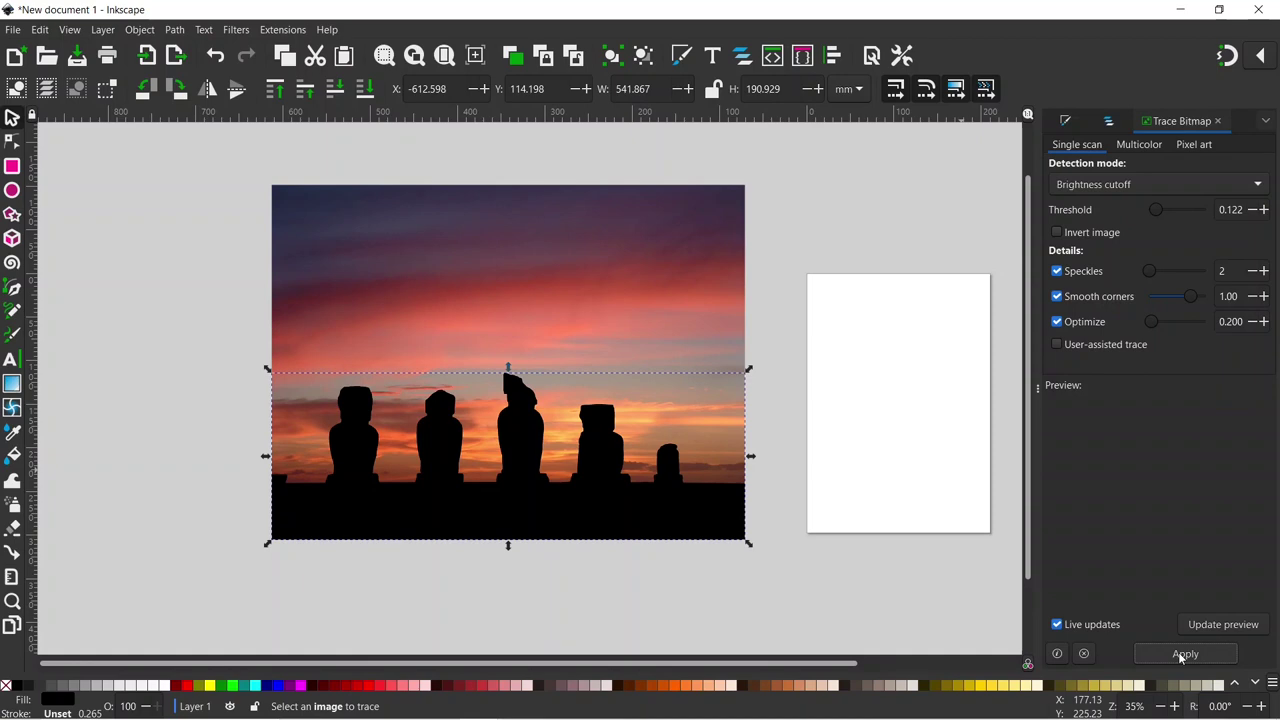
pyautogui.moveTo(528, 443)
pyautogui.mouseDown()
pyautogui.moveTo(537, 637)
pyautogui.moveTo(530, 580)
pyautogui.moveTo(584, 451)
pyautogui.moveTo(557, 313)
pyautogui.moveTo(531, 386)
pyautogui.moveTo(591, 409)
pyautogui.mouseUp()
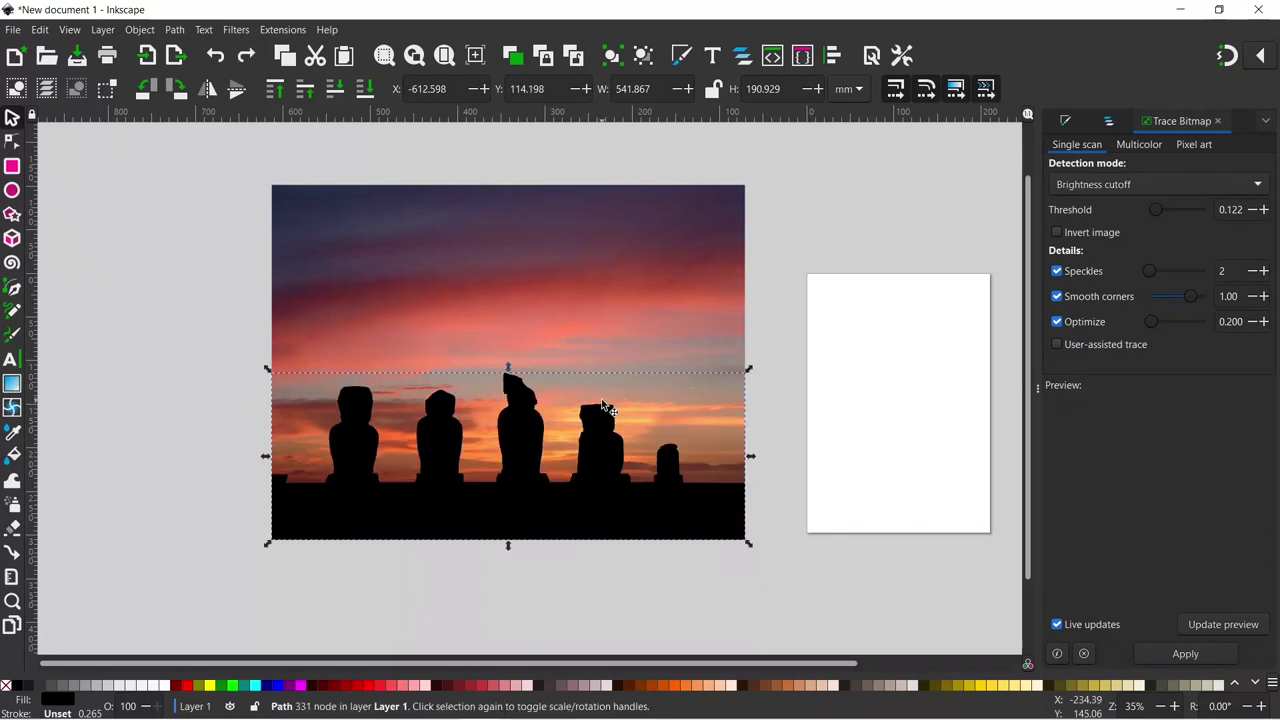
# - Lock the traced path17542 and the photo image17175 in Layers and Objects, then deselect
pyautogui.click(1111, 121)
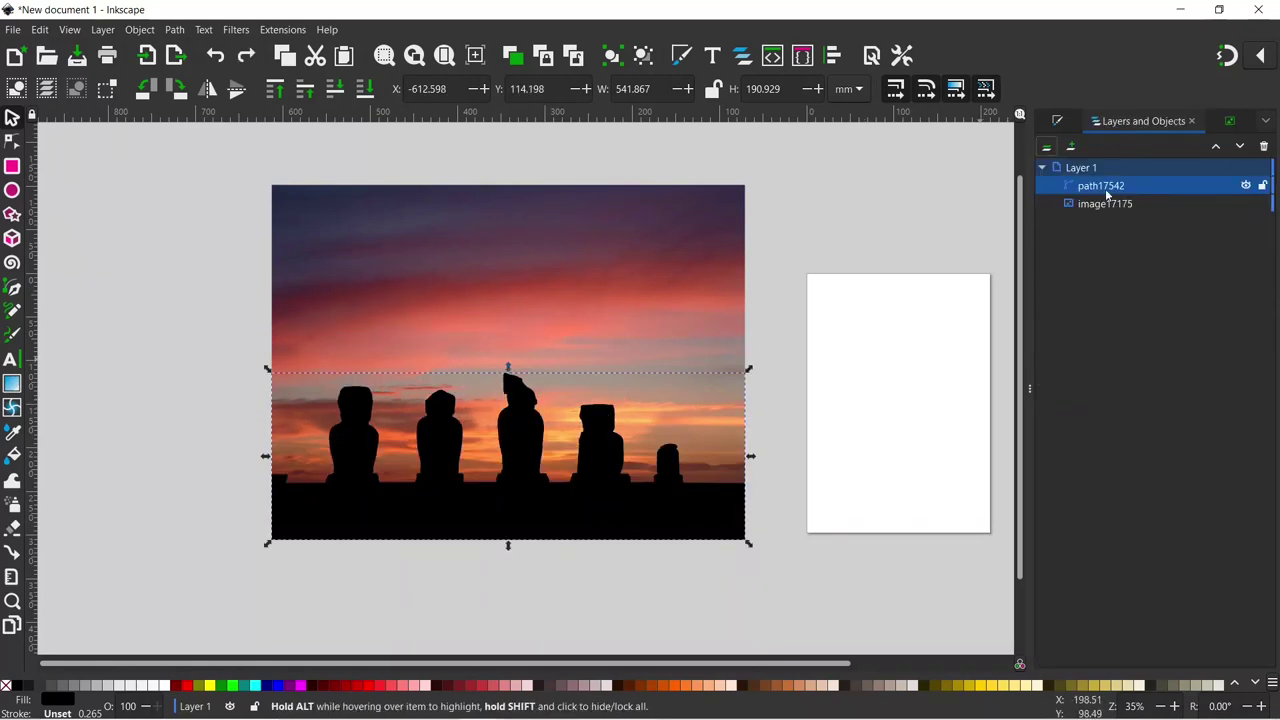
pyautogui.click(1260, 187)
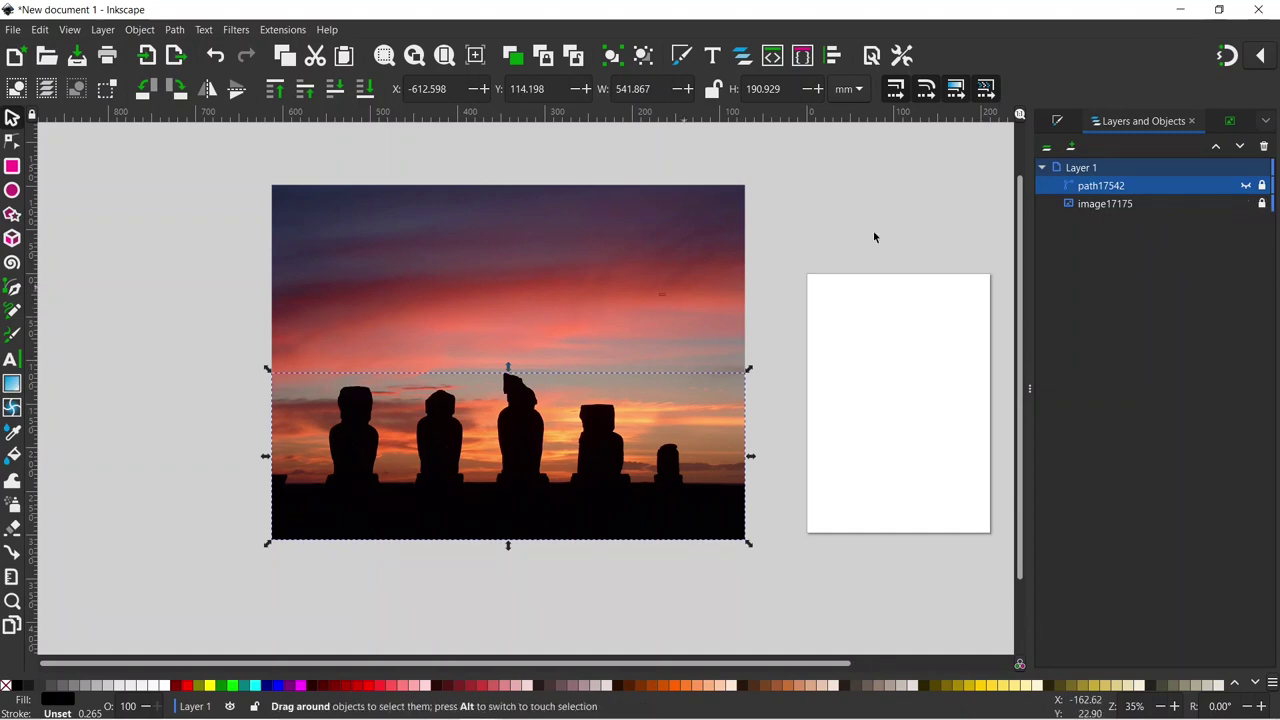
pyautogui.click(612, 272)
pyautogui.moveTo(612, 272); pyautogui.dragTo(923, 162)
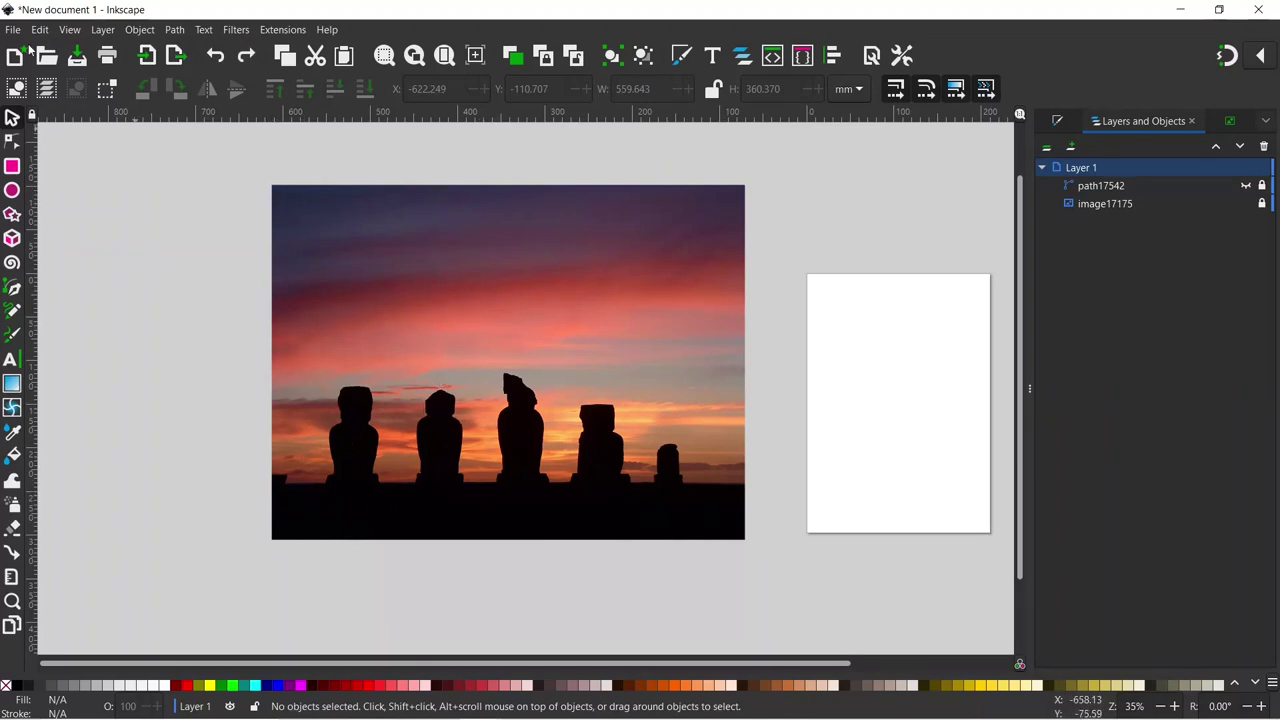
pyautogui.click(11, 169)
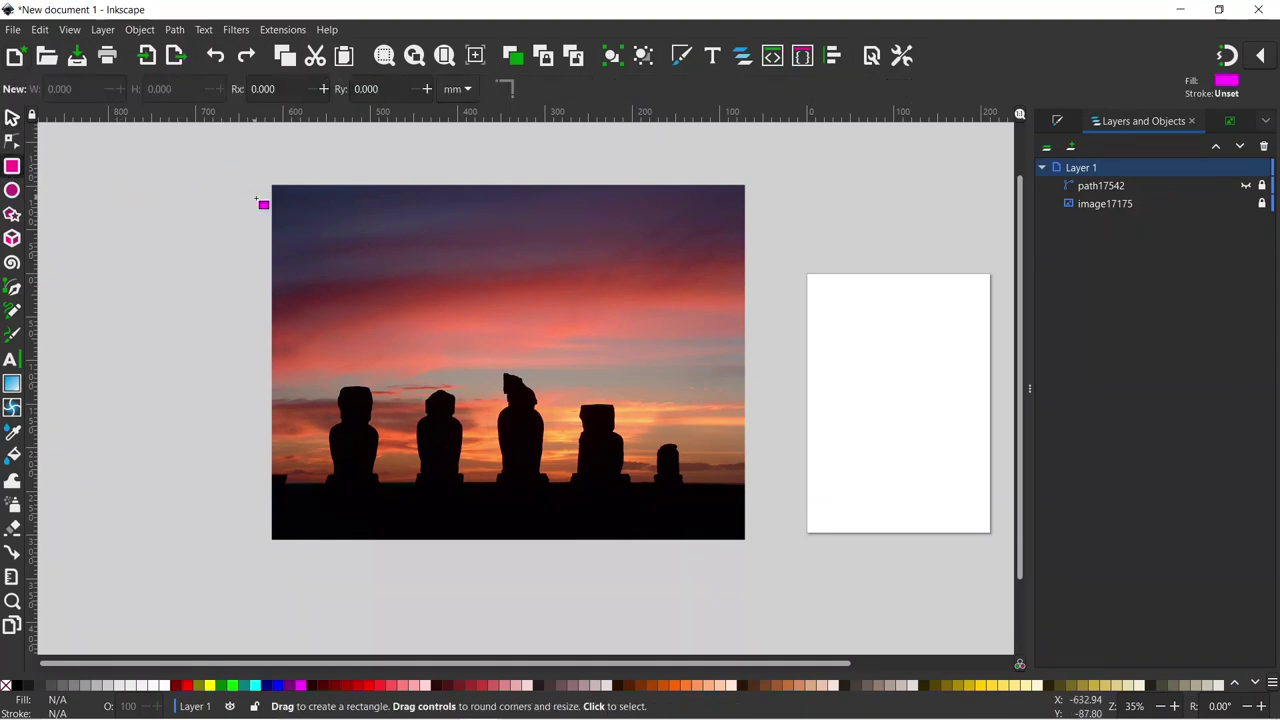
# - Enable advanced snapping and draw a rectangle from the photo's top-left corner to the horizon
pyautogui.click(1266, 59)
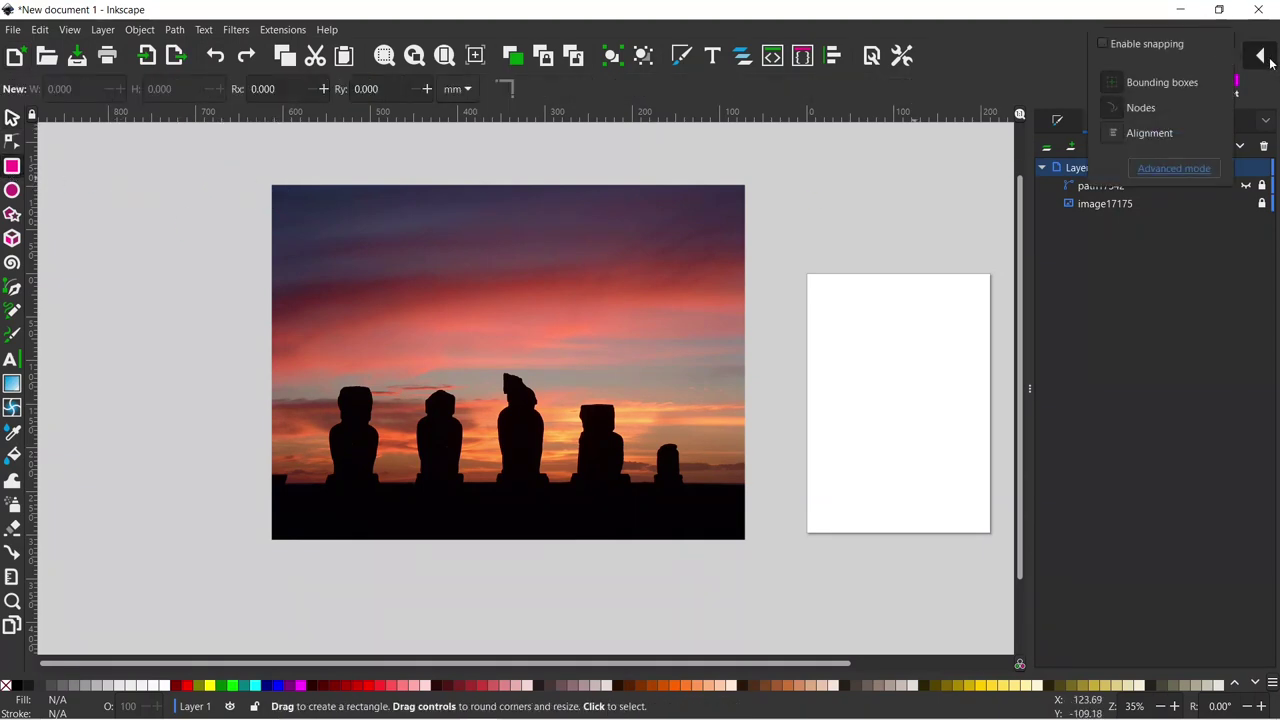
pyautogui.click(1176, 169)
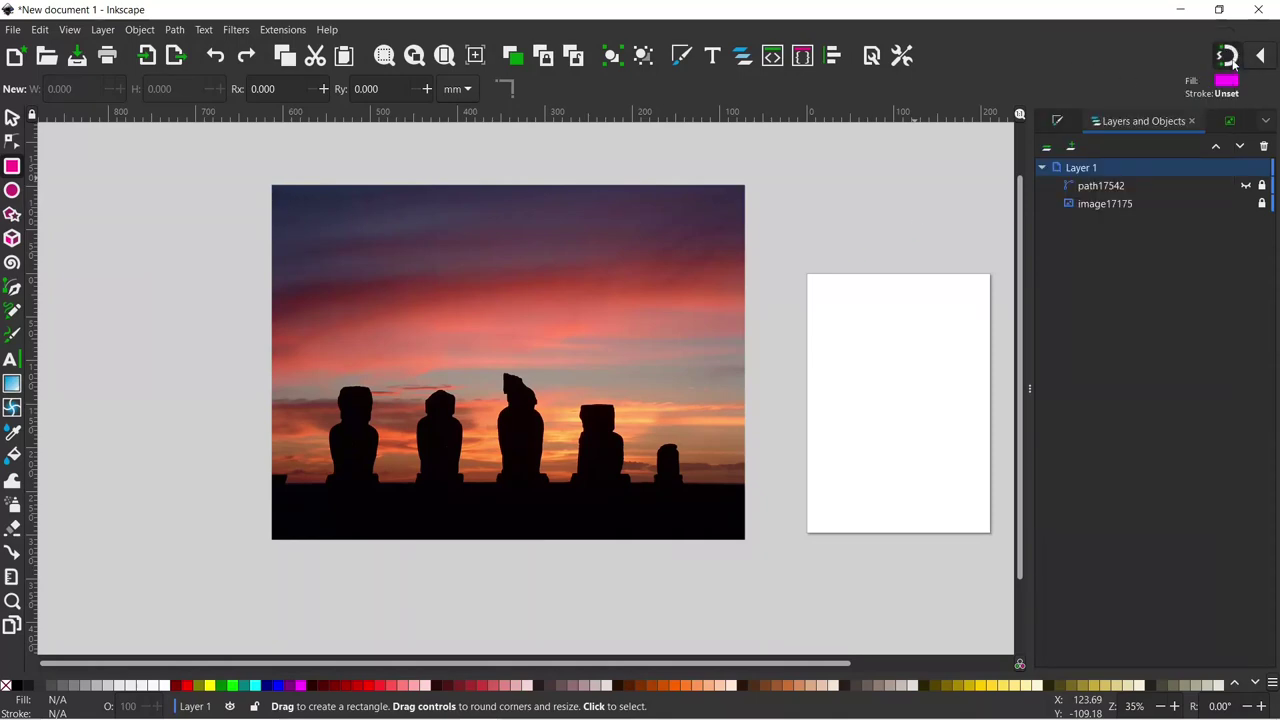
pyautogui.click(1228, 58)
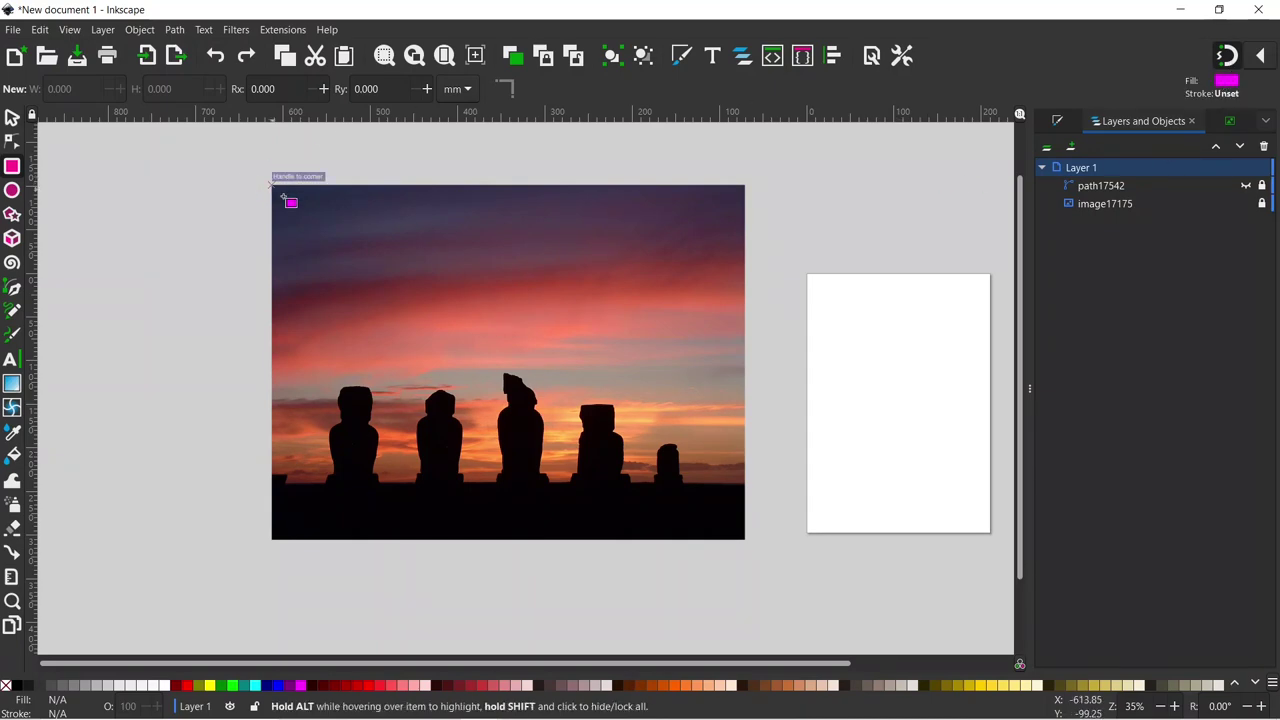
pyautogui.moveTo(271, 185); pyautogui.dragTo(746, 492)
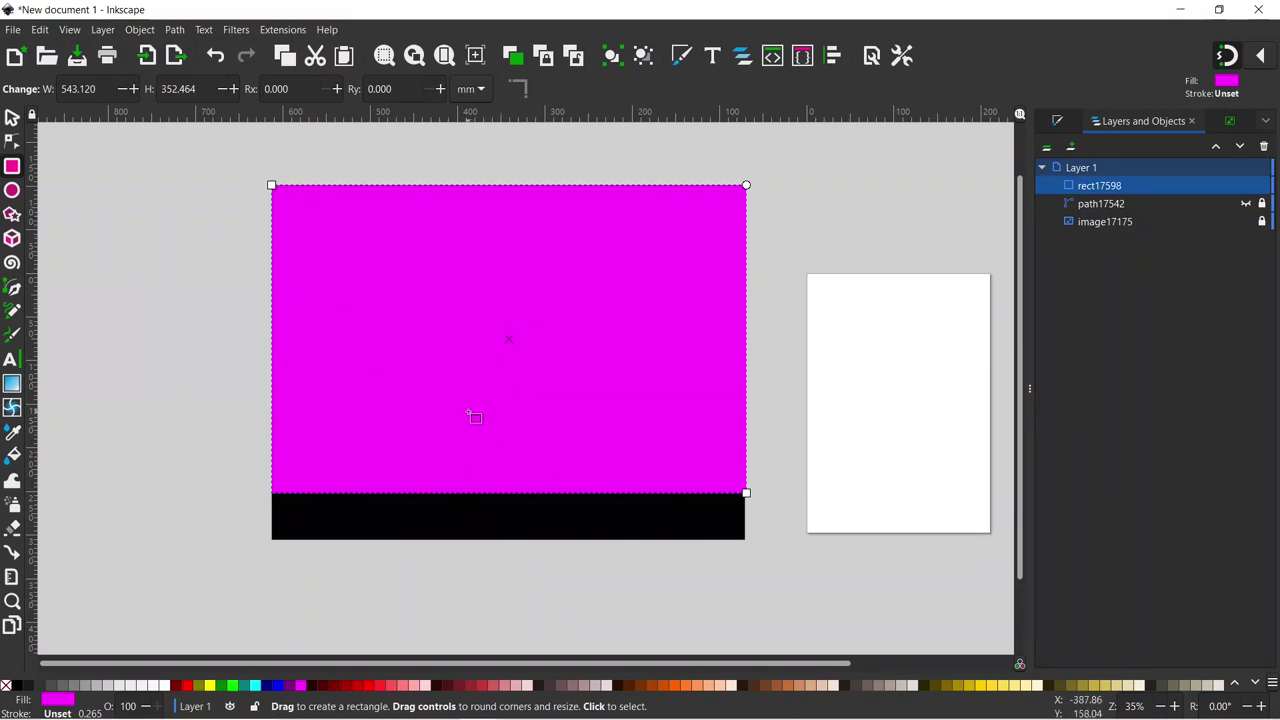
pyautogui.hotkey('ctrl', 'shift', 'f')
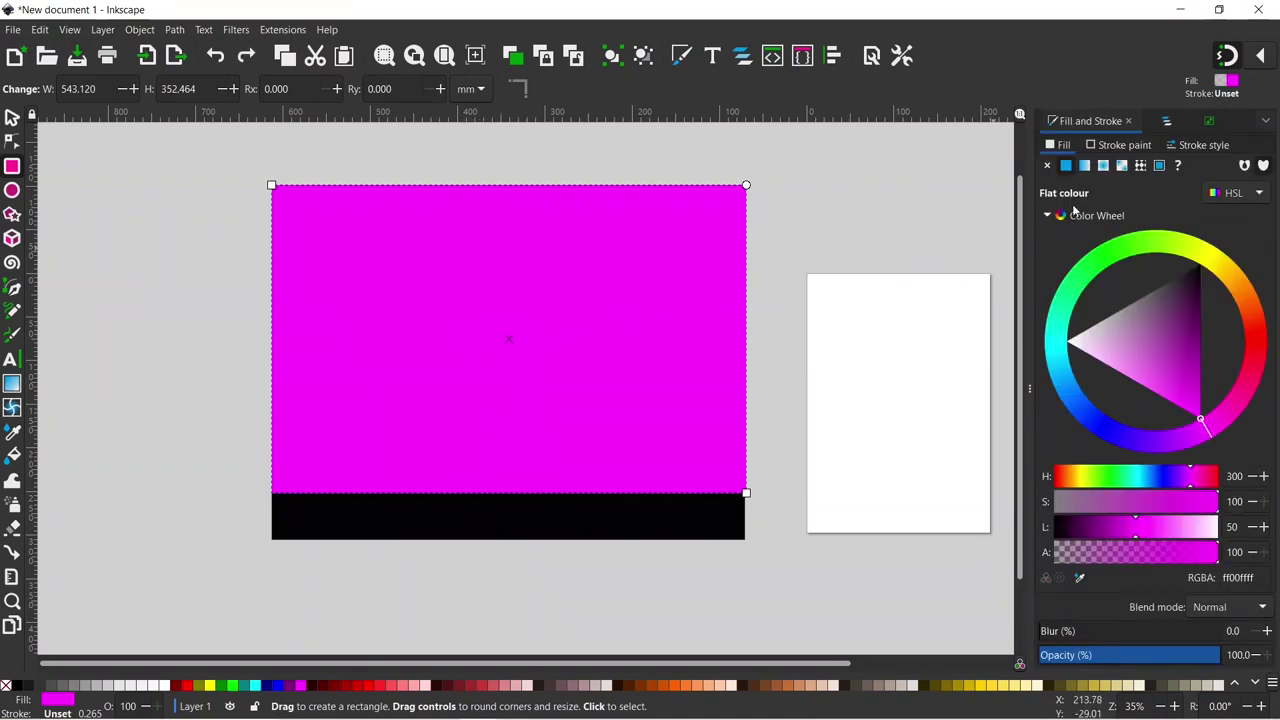
# - Give the sky rectangle a mesh gradient fill and make it nearly transparent
pyautogui.click(1122, 166)
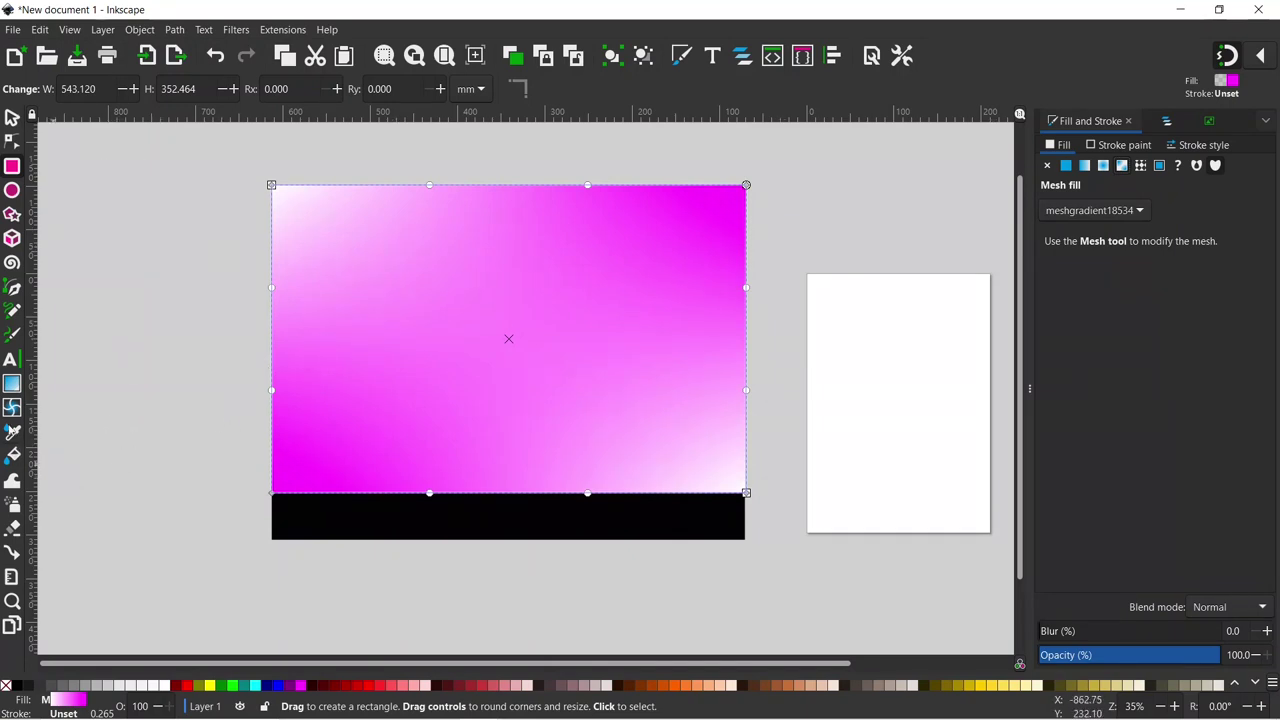
pyautogui.click(12, 408)
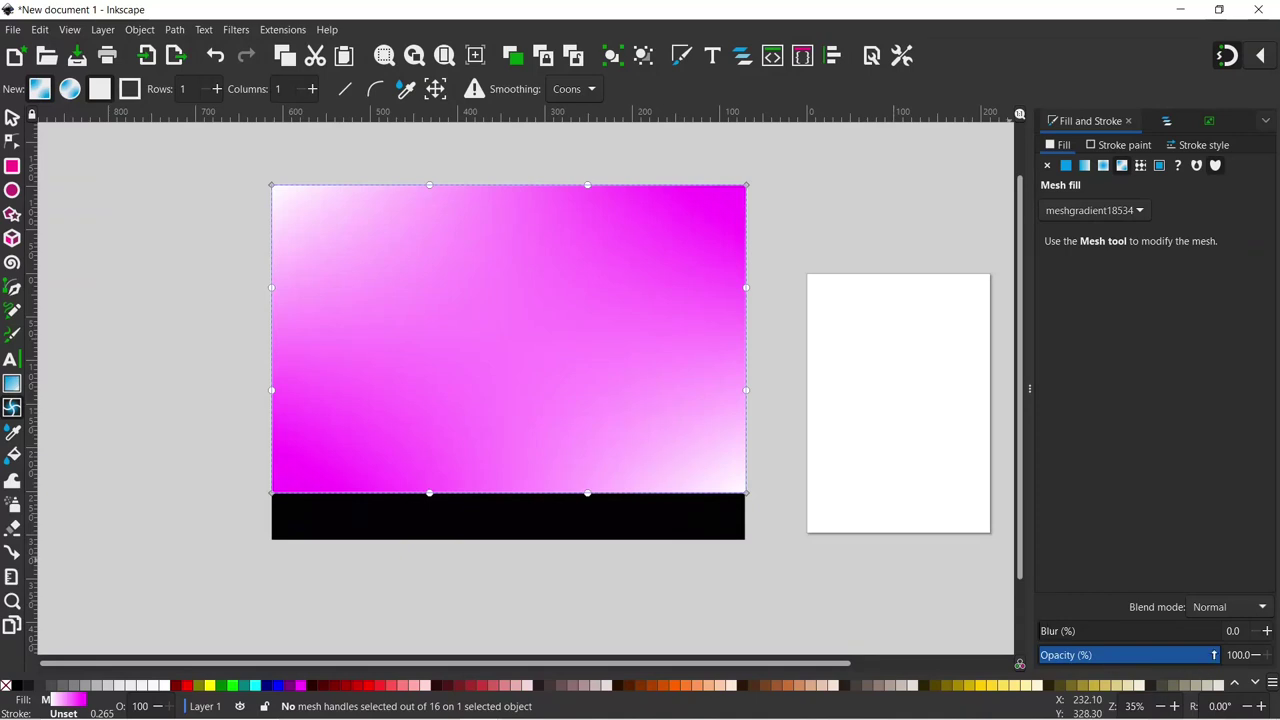
pyautogui.moveTo(1214, 655); pyautogui.dragTo(1037, 657)
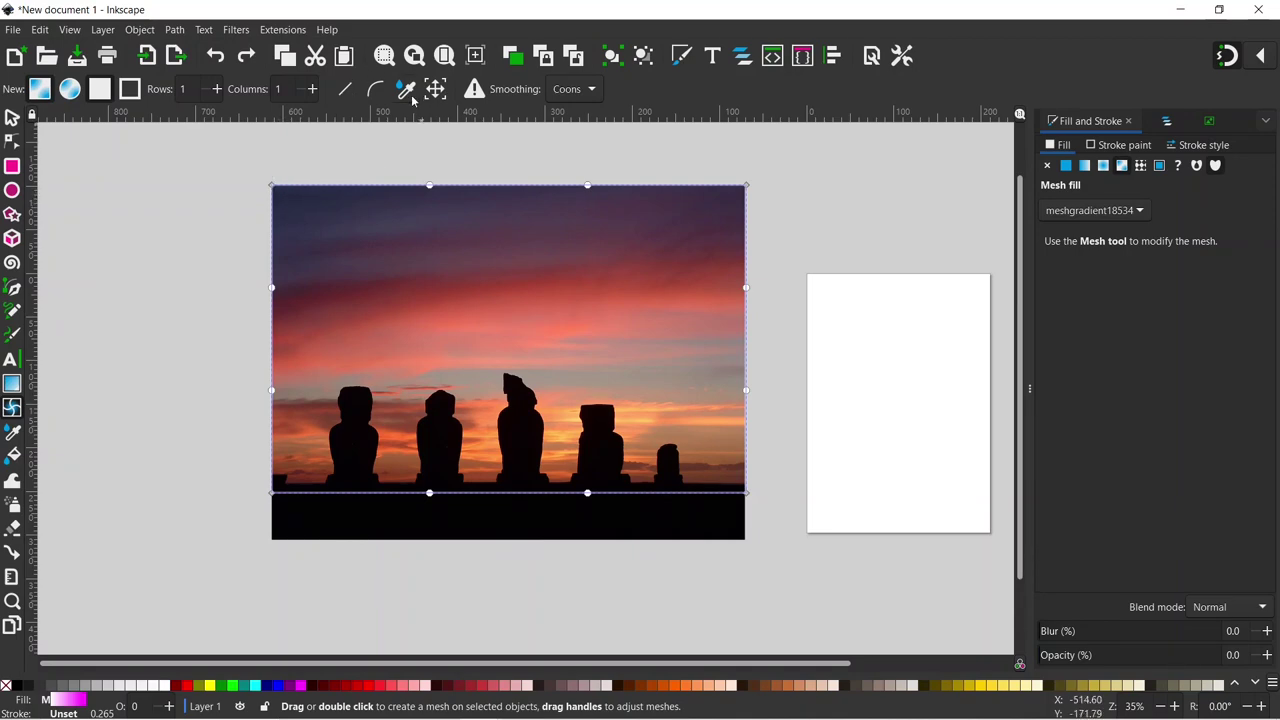
# - Select the sky mesh's top-left corner node and turn snapping off
pyautogui.click(280, 194)
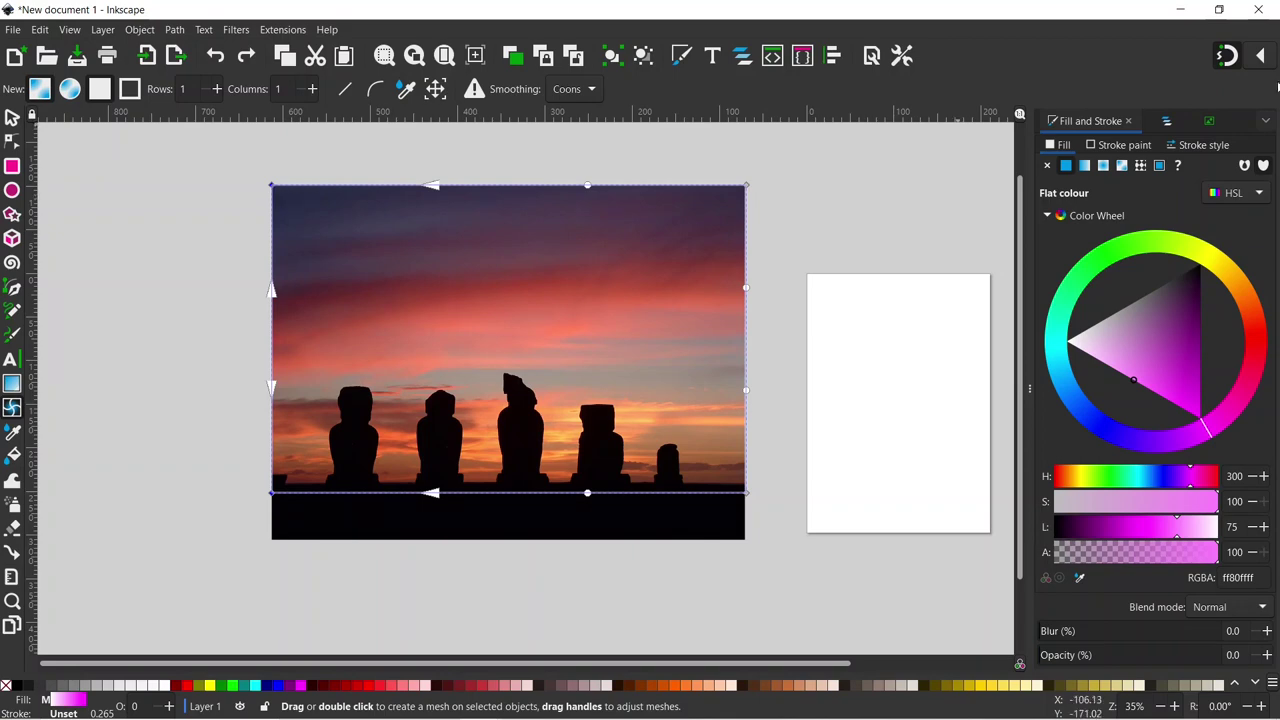
pyautogui.click(1263, 58)
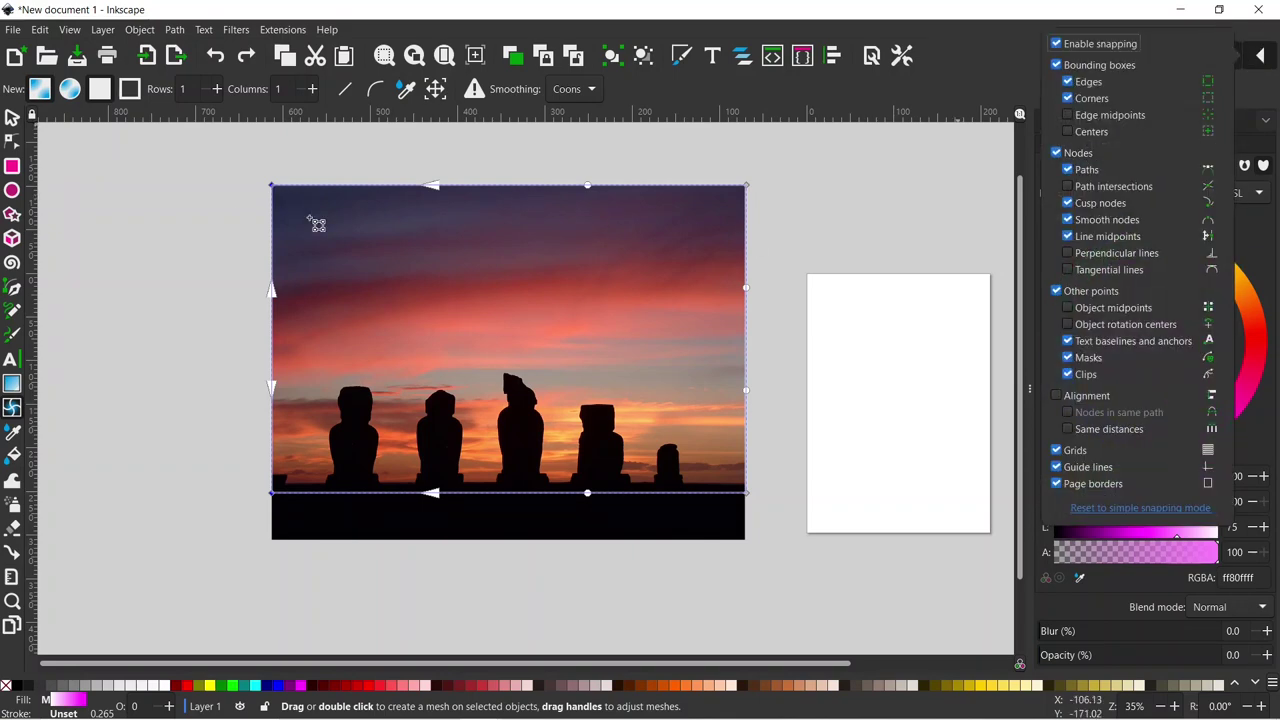
pyautogui.click(1057, 44)
pyautogui.click(960, 184)
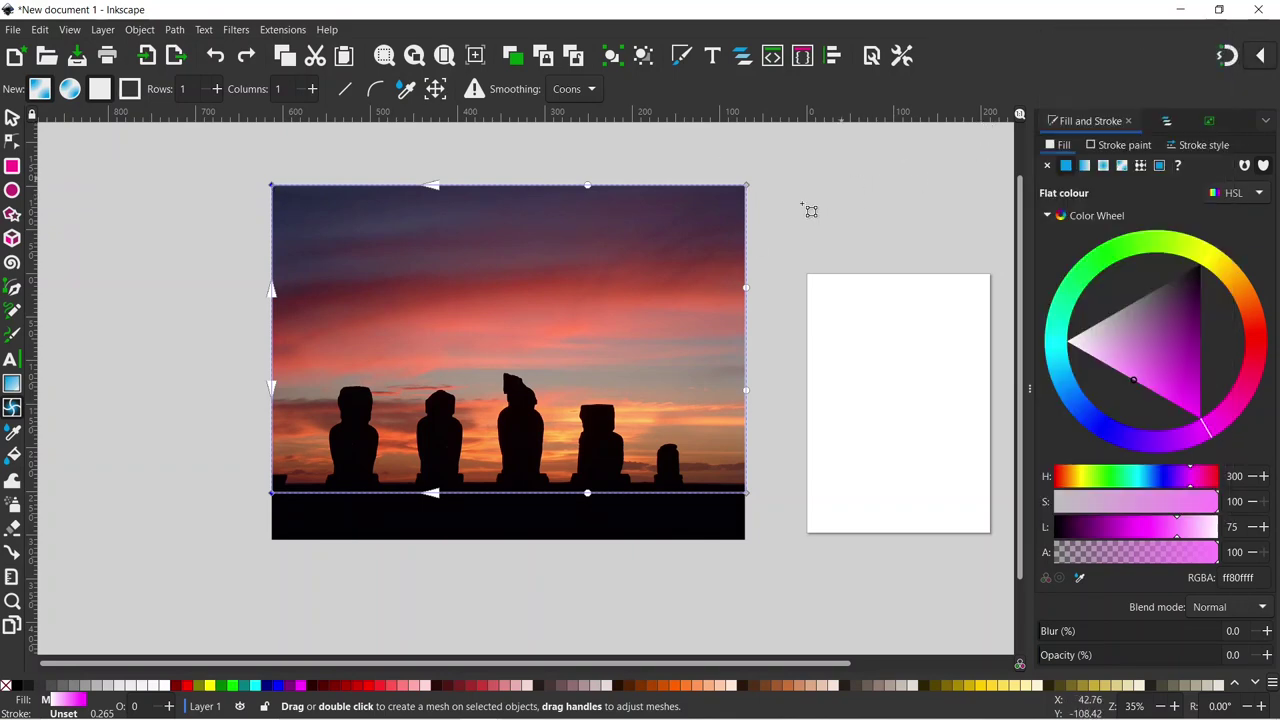
# - Pull the mesh corners in so the bottom edge runs along the horizon
pyautogui.moveTo(282, 193); pyautogui.dragTo(277, 190)
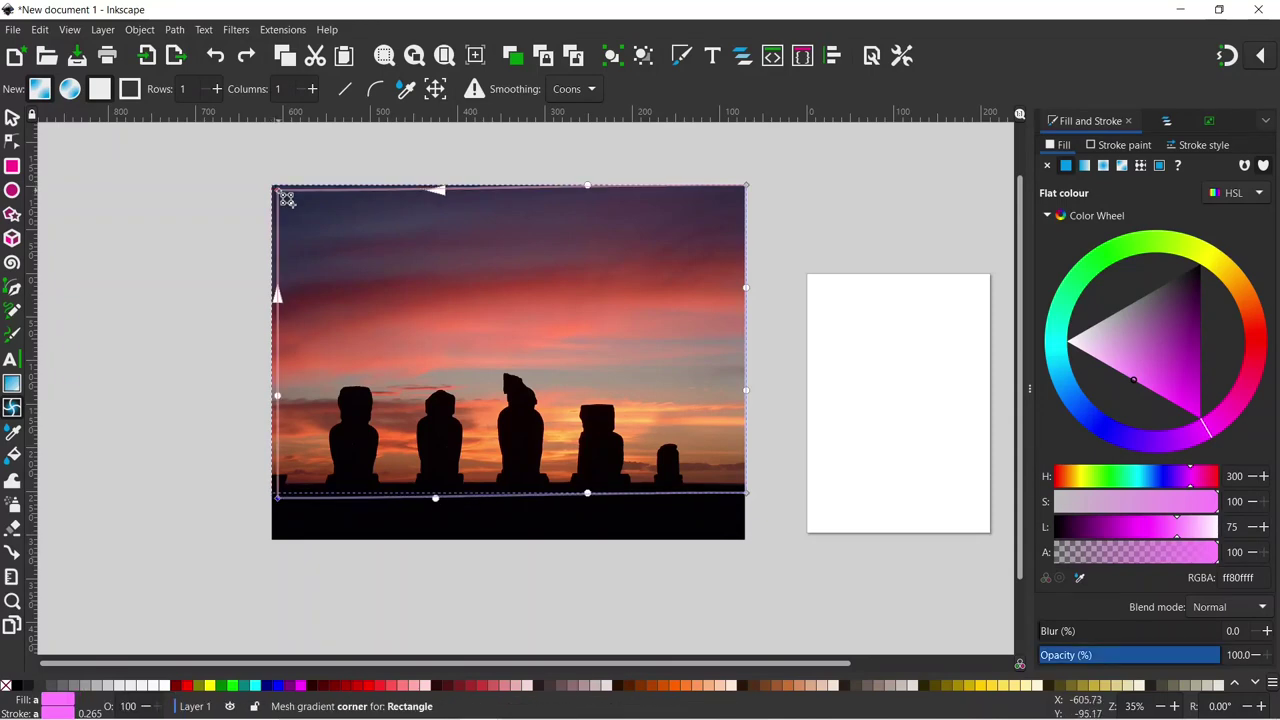
pyautogui.moveTo(286, 503); pyautogui.dragTo(282, 477)
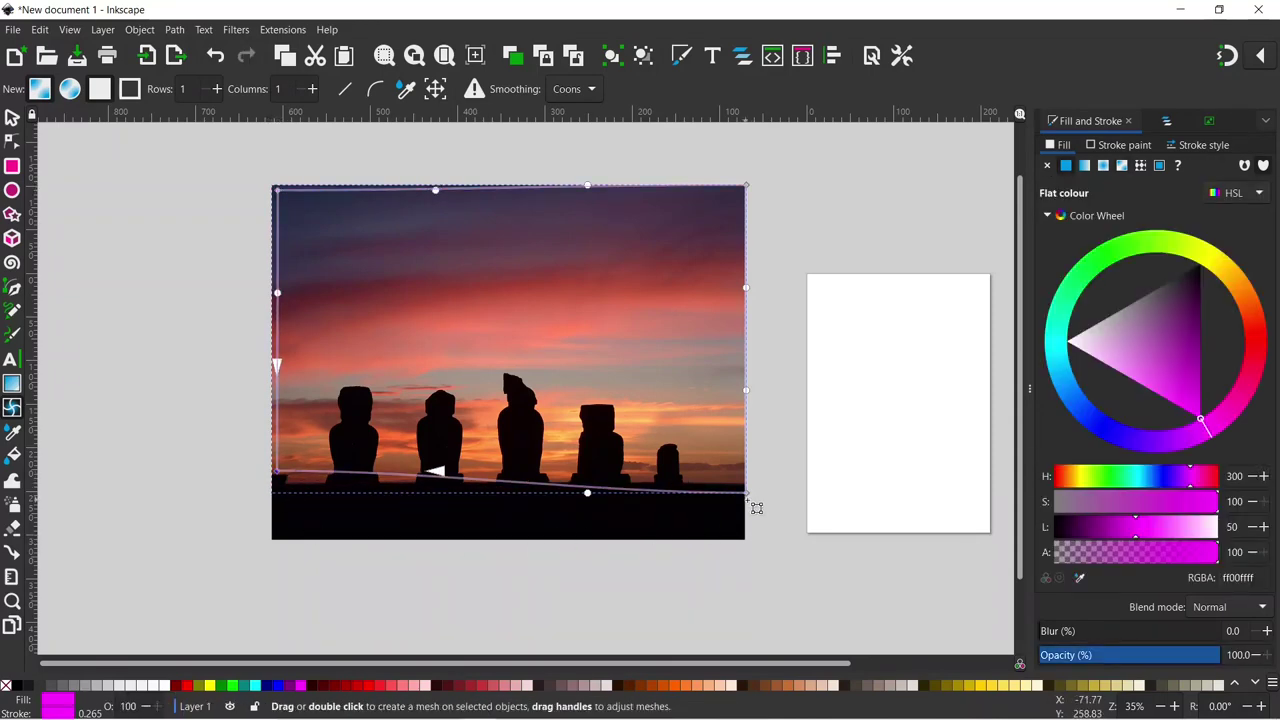
pyautogui.moveTo(756, 508); pyautogui.dragTo(748, 488)
pyautogui.click(749, 200)
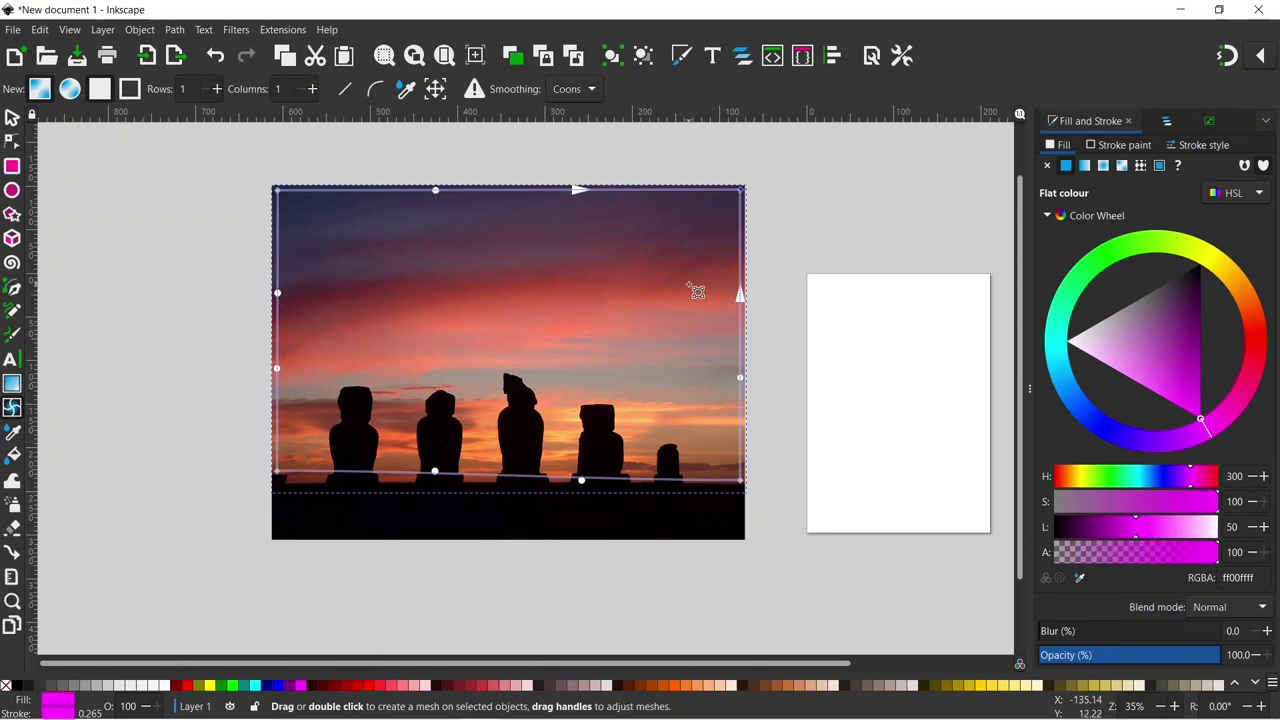
# - Add a row to the sky mesh and bend its dividing line into an upward curve
pyautogui.doubleClick(279, 313)
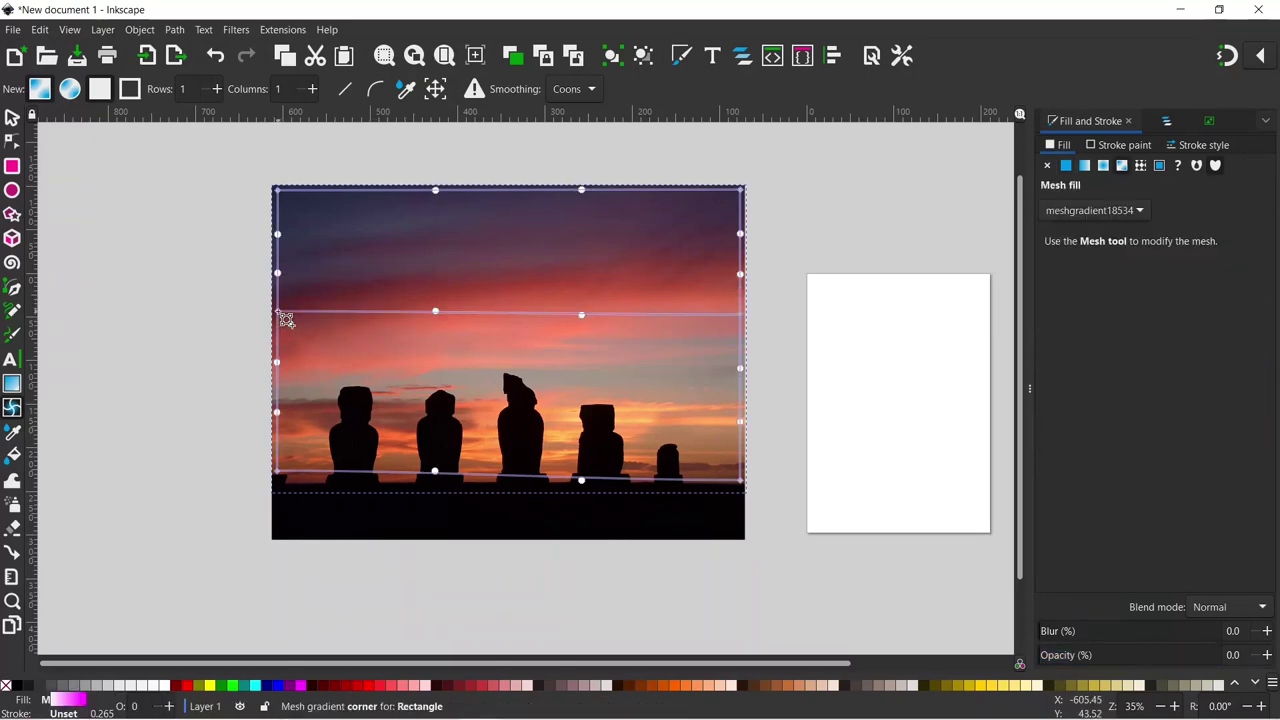
pyautogui.moveTo(748, 323)
pyautogui.mouseDown()
pyautogui.moveTo(749, 286)
pyautogui.moveTo(746, 304)
pyautogui.mouseUp()
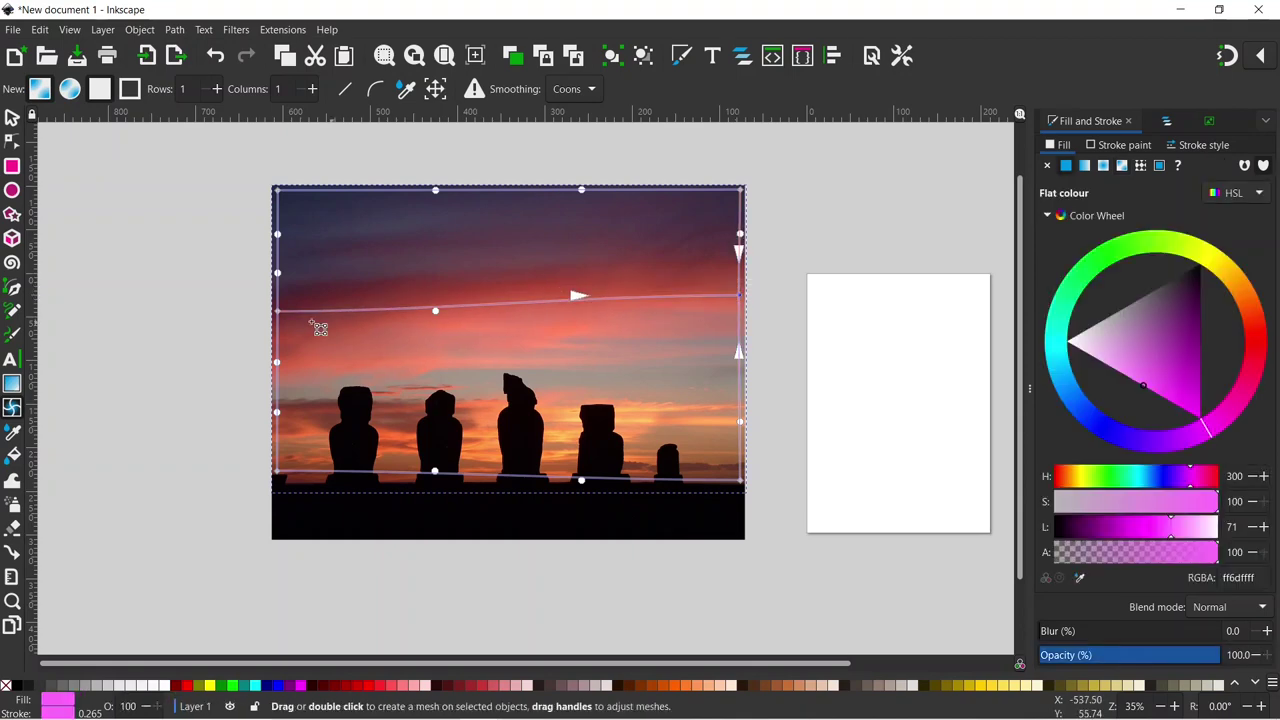
pyautogui.moveTo(279, 316); pyautogui.dragTo(283, 347)
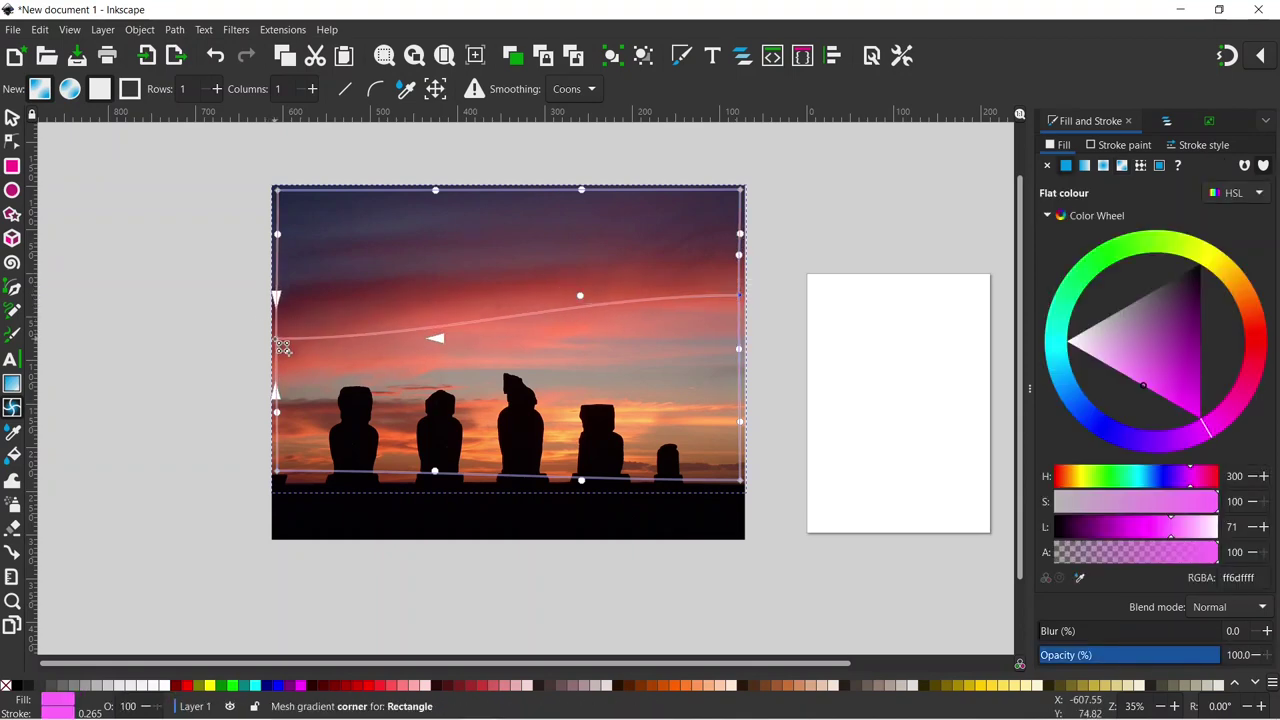
pyautogui.moveTo(435, 339); pyautogui.dragTo(440, 305)
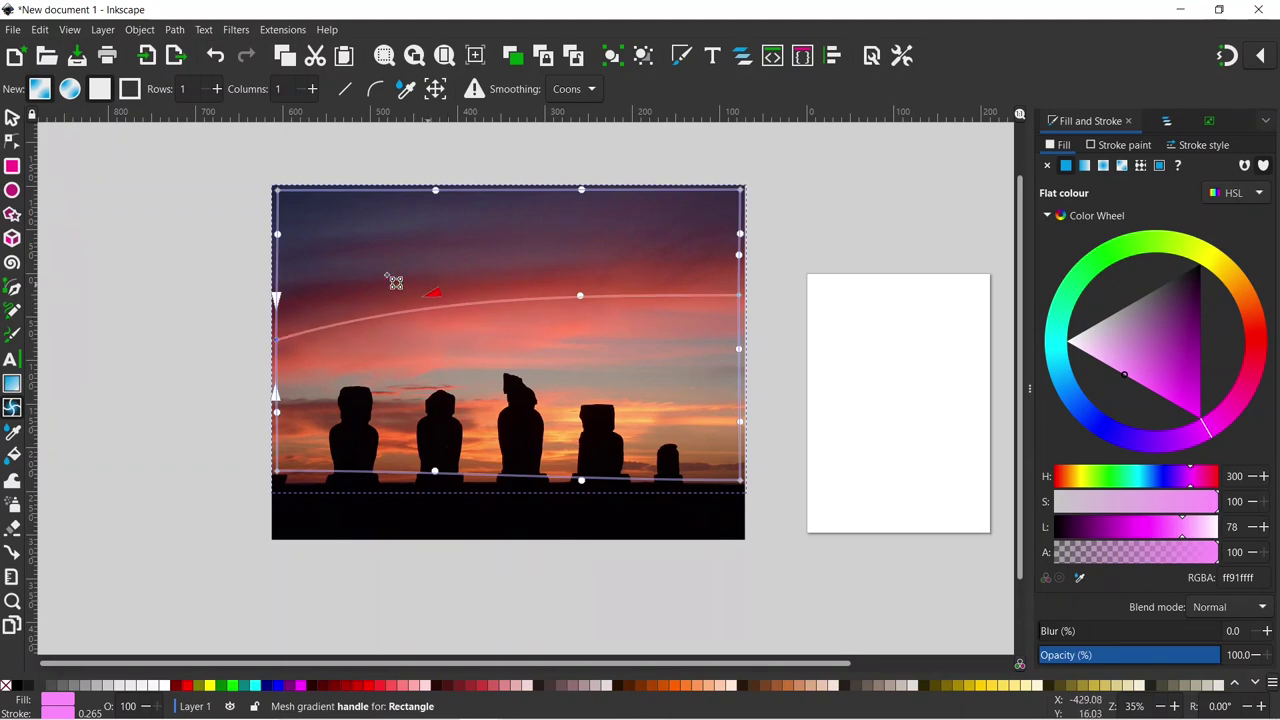
pyautogui.click(284, 236)
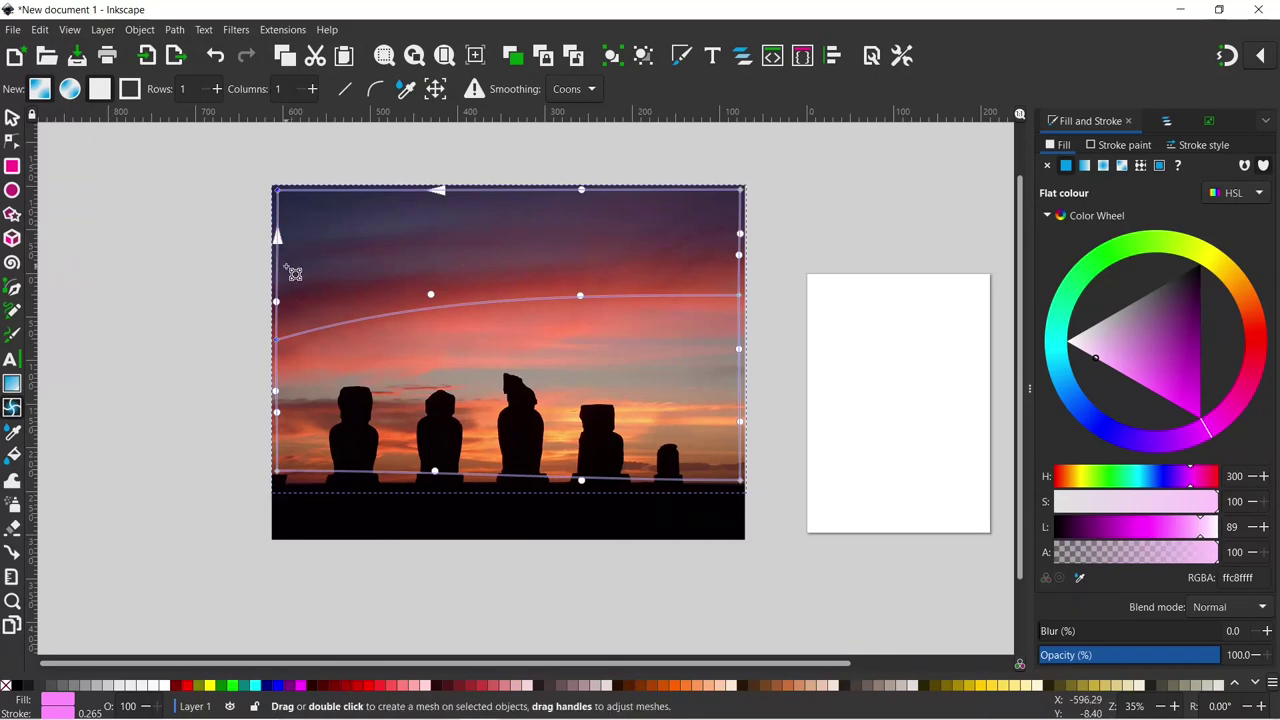
pyautogui.hscroll(1, 294, 273)
# - Add a mesh row high in the sky, raising its right end and bending its middle downward
pyautogui.keyDown('ctrl'); pyautogui.scroll(2, 294, 273); pyautogui.keyUp('ctrl')
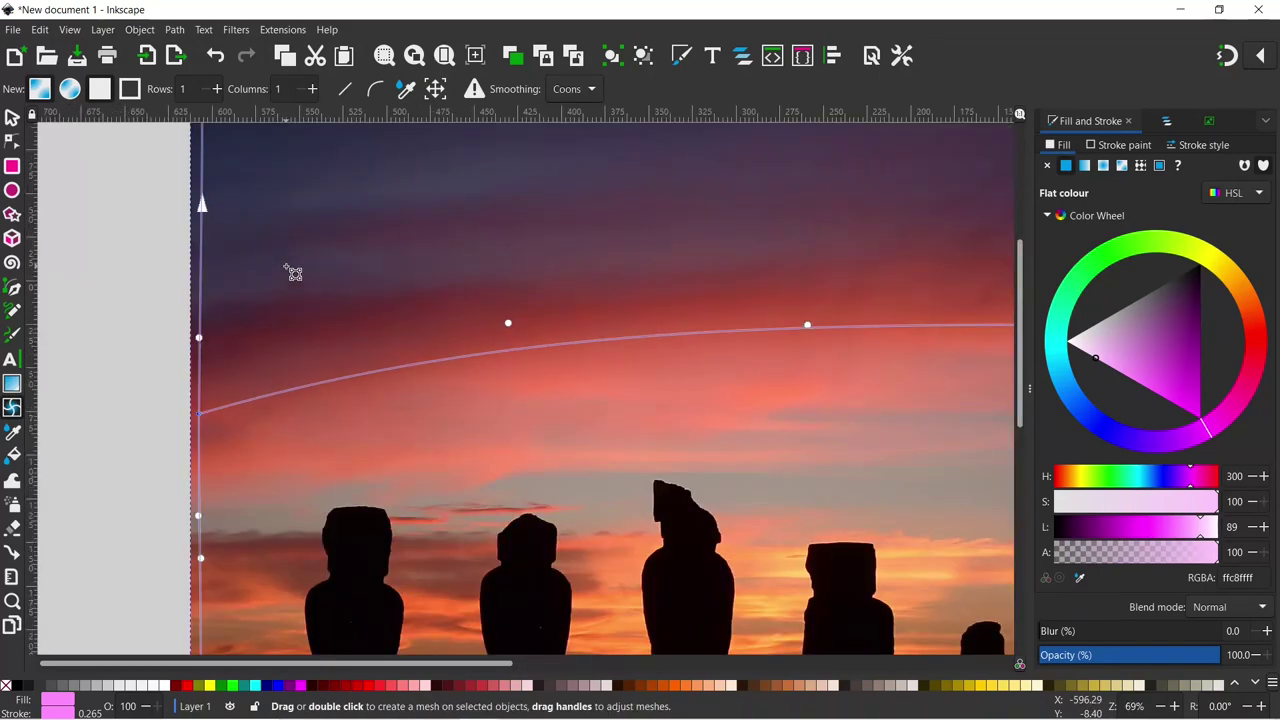
pyautogui.scroll(2, 365, 370)
pyautogui.hscroll(5, 365, 370)
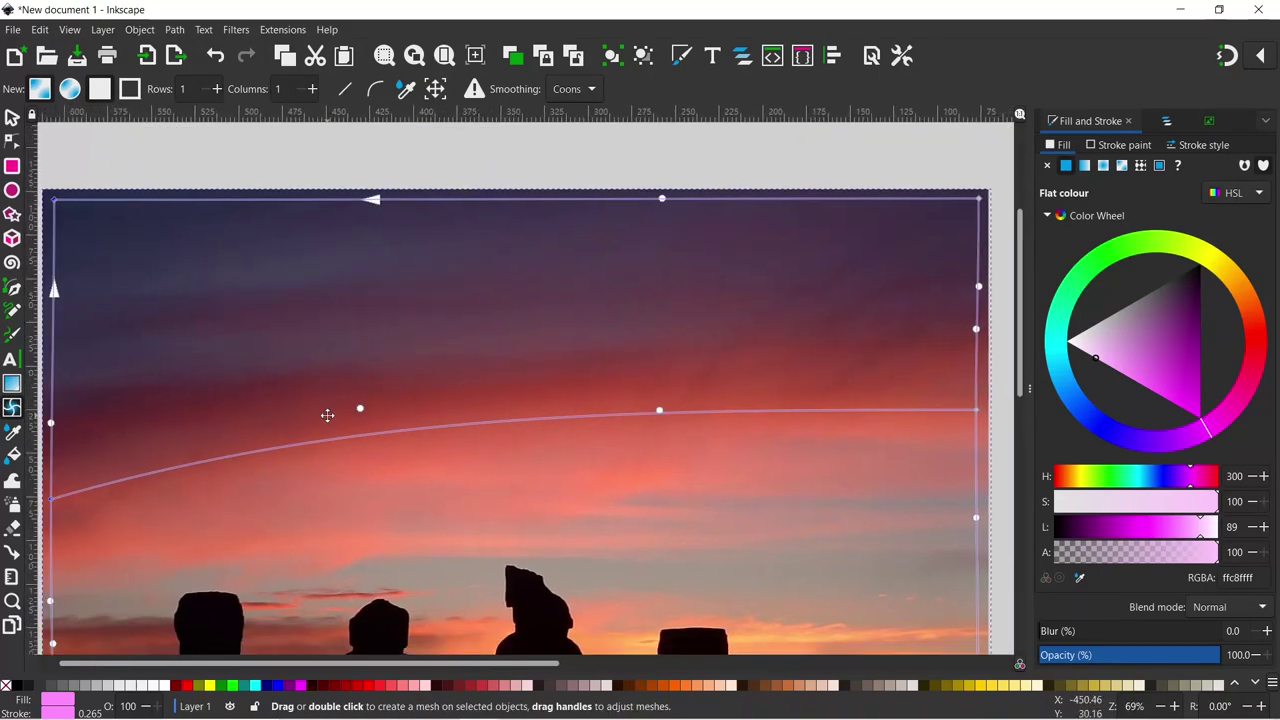
pyautogui.doubleClick(56, 433)
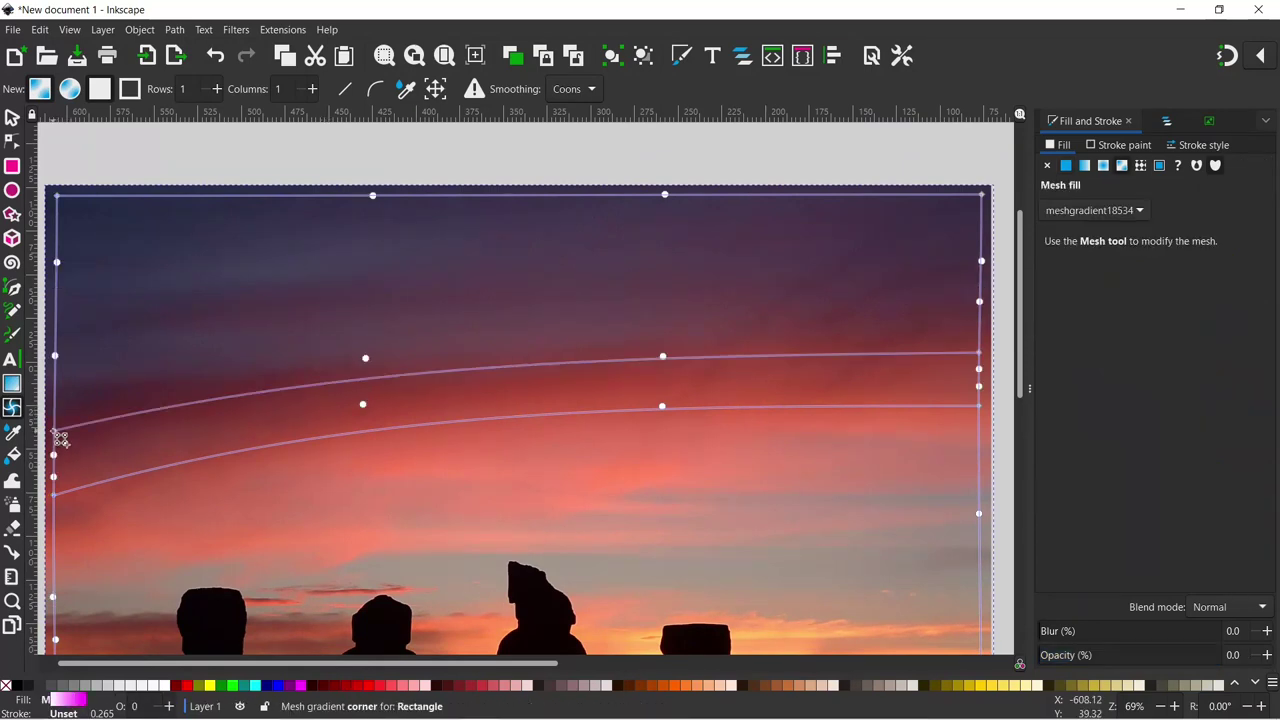
pyautogui.click(57, 433)
pyautogui.click(367, 357)
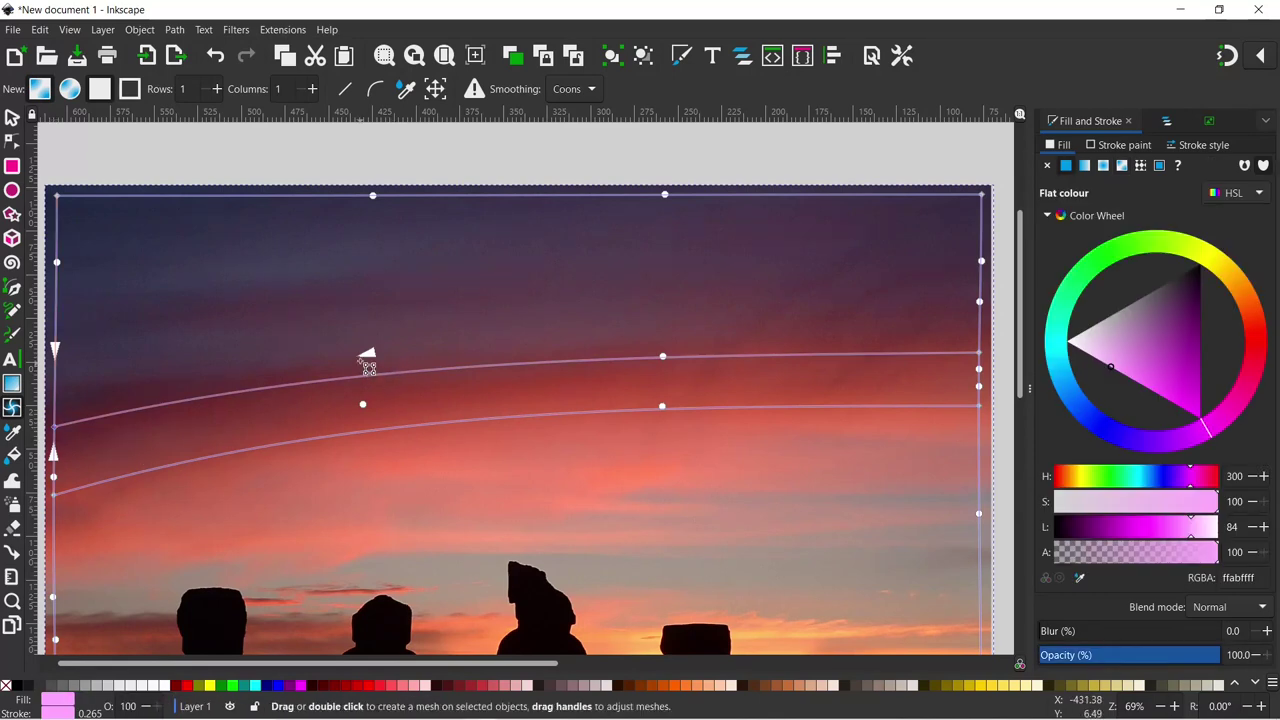
pyautogui.press('Escape')
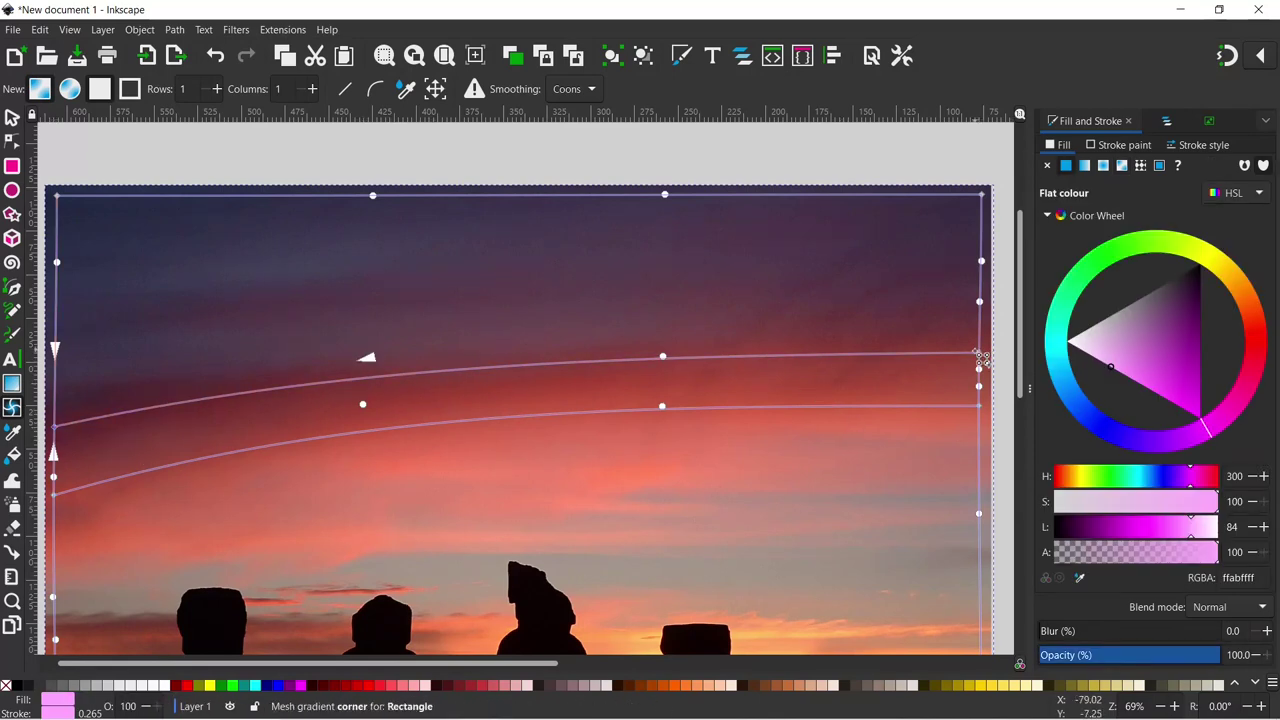
pyautogui.moveTo(987, 360); pyautogui.dragTo(980, 328)
pyautogui.click(660, 338)
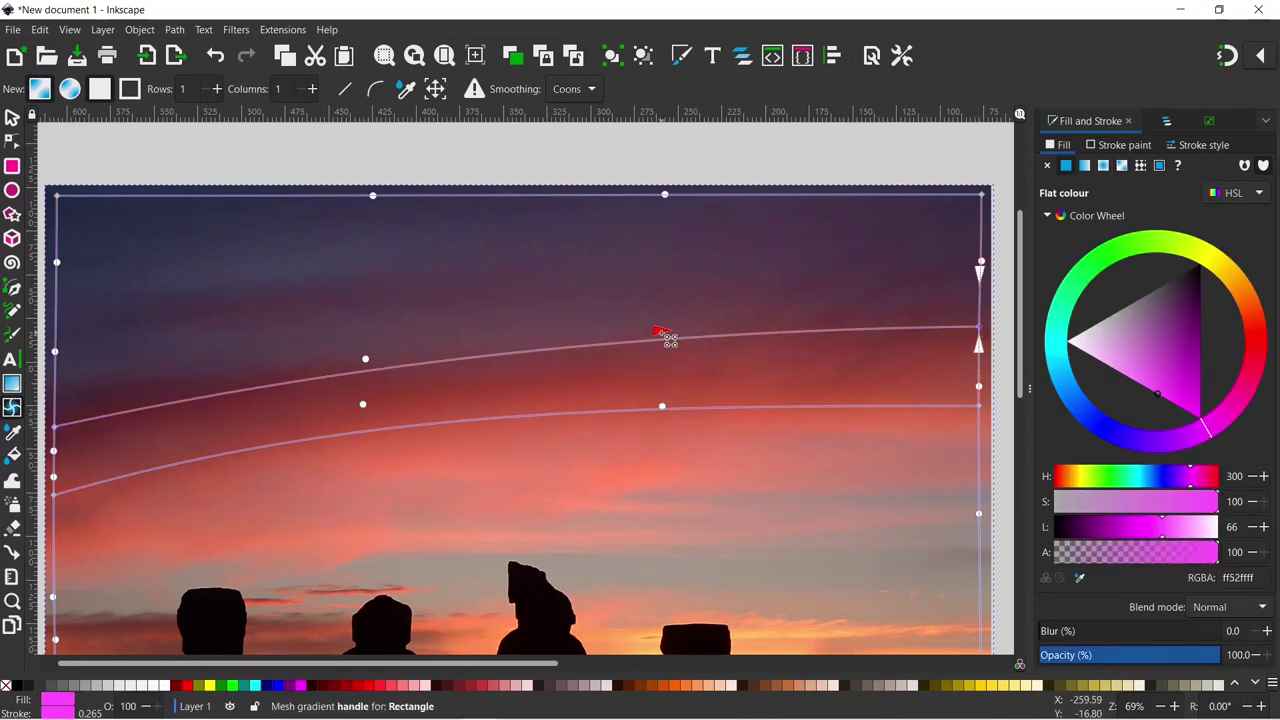
pyautogui.moveTo(660, 338); pyautogui.dragTo(666, 367)
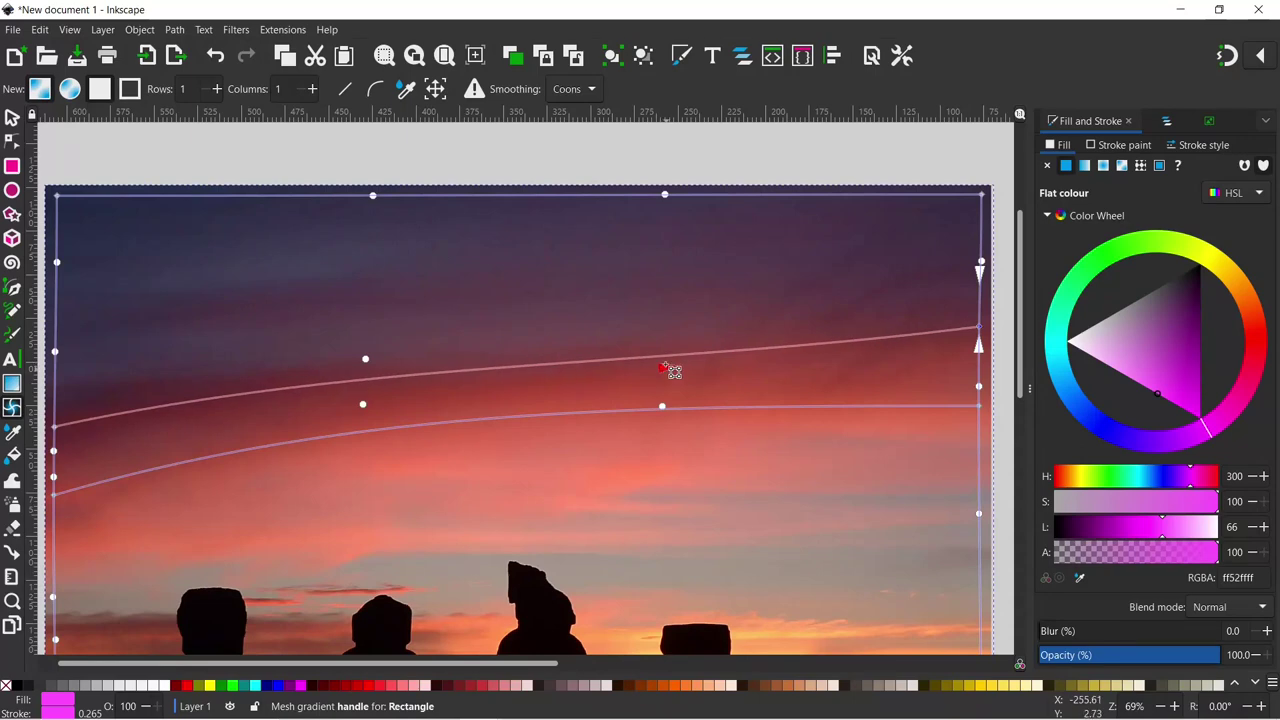
# - Add three more mesh rows toward the top of the purple upper sky
pyautogui.doubleClick(57, 366)
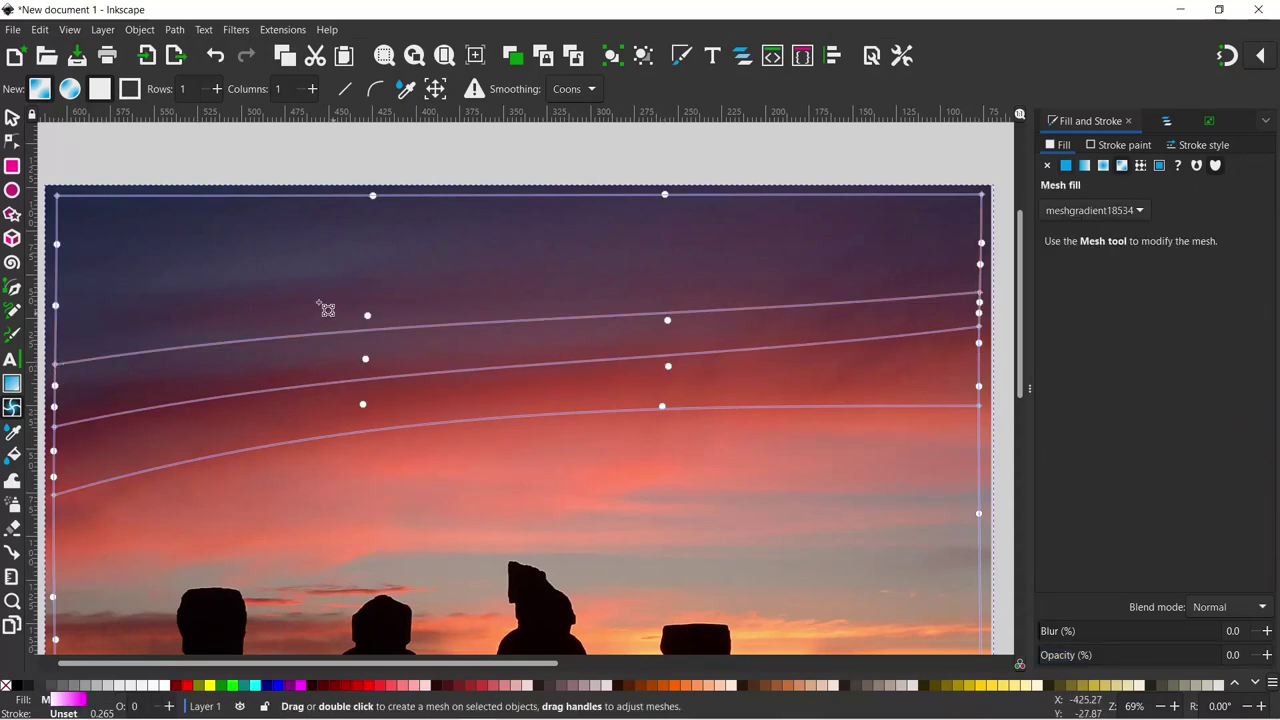
pyautogui.click(368, 318)
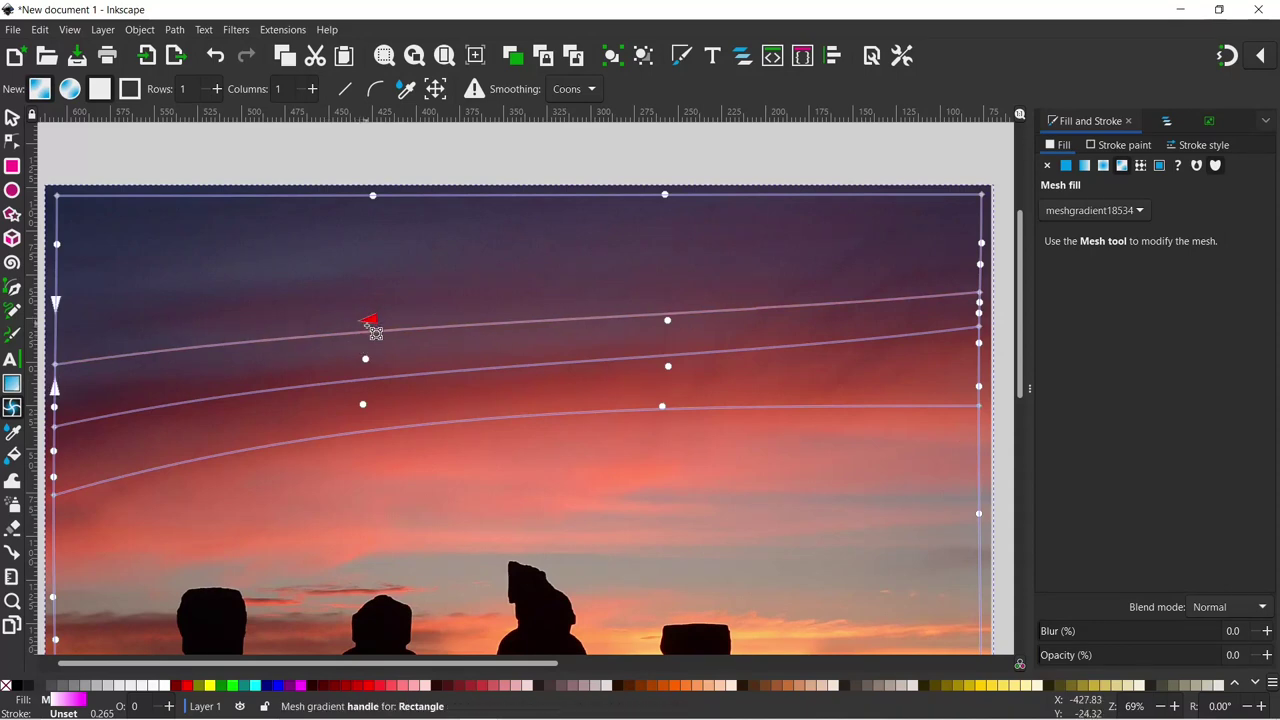
pyautogui.doubleClick(58, 334)
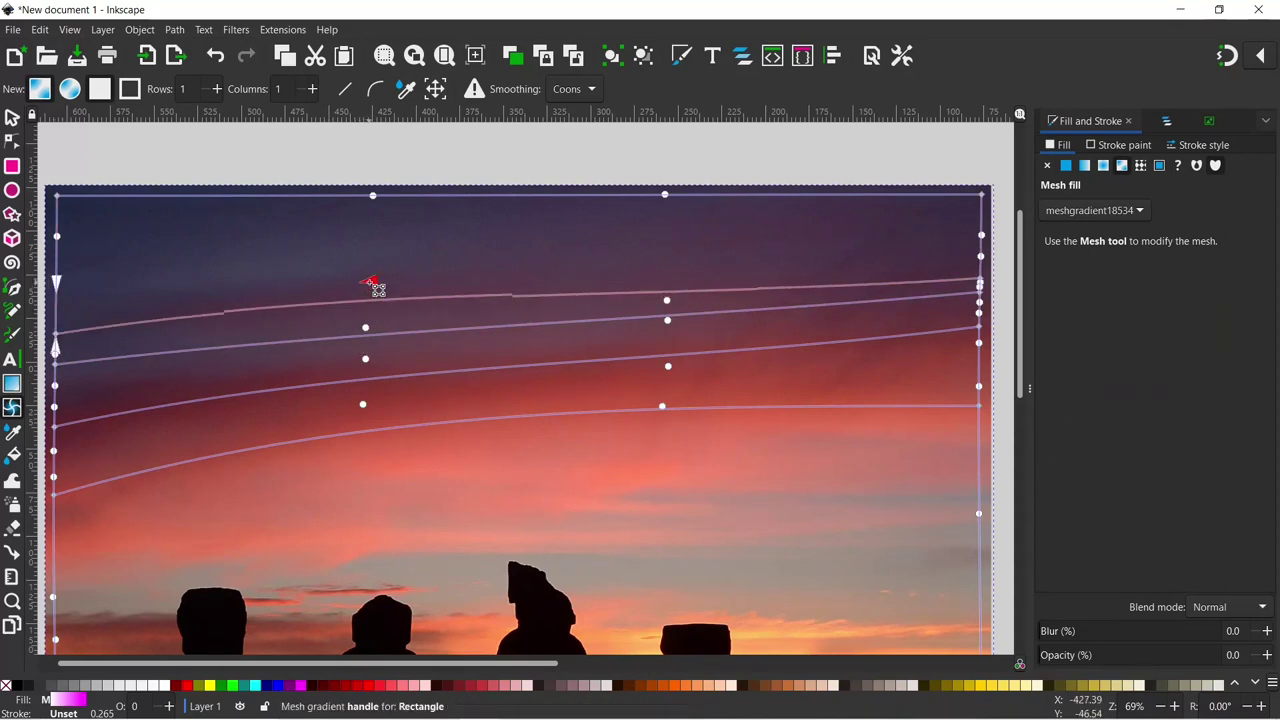
pyautogui.click(666, 300)
pyautogui.doubleClick(666, 240)
# - Add a mesh row lower in the sky and bend its curve upward
pyautogui.scroll(-3, 167, 477)
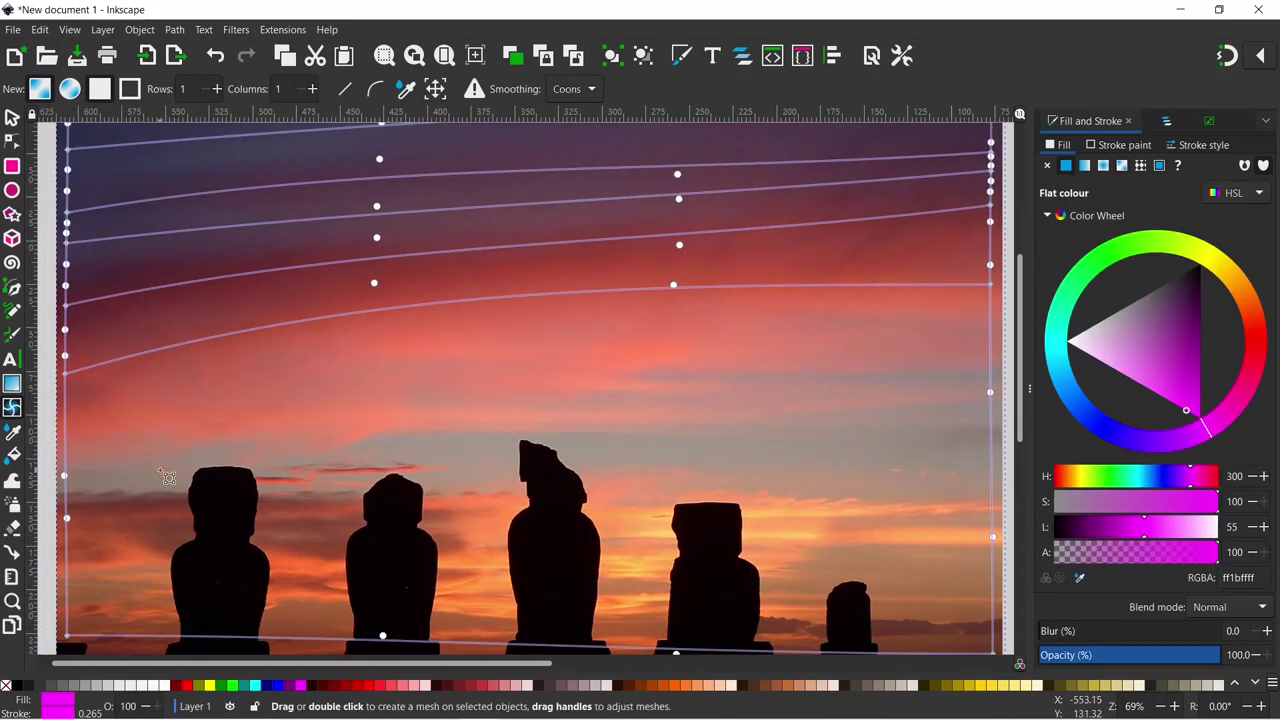
pyautogui.doubleClick(64, 410)
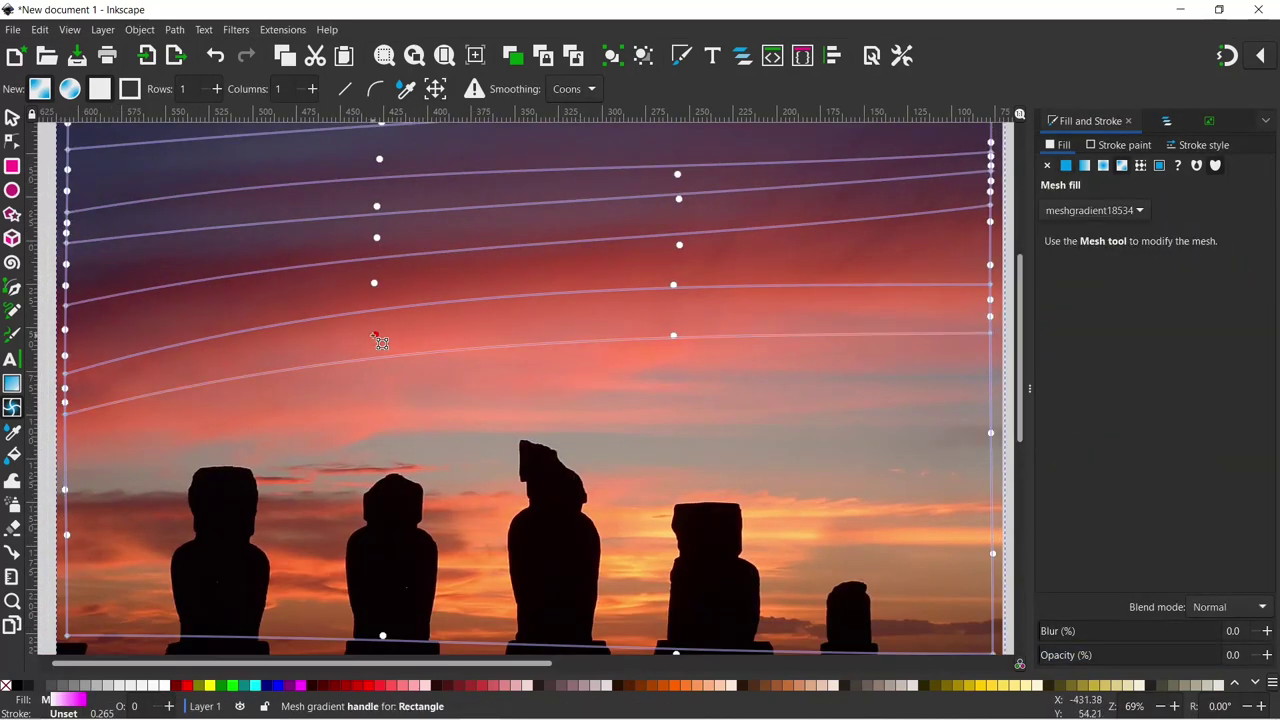
pyautogui.moveTo(381, 342); pyautogui.dragTo(357, 414)
pyautogui.moveTo(671, 345); pyautogui.dragTo(666, 329)
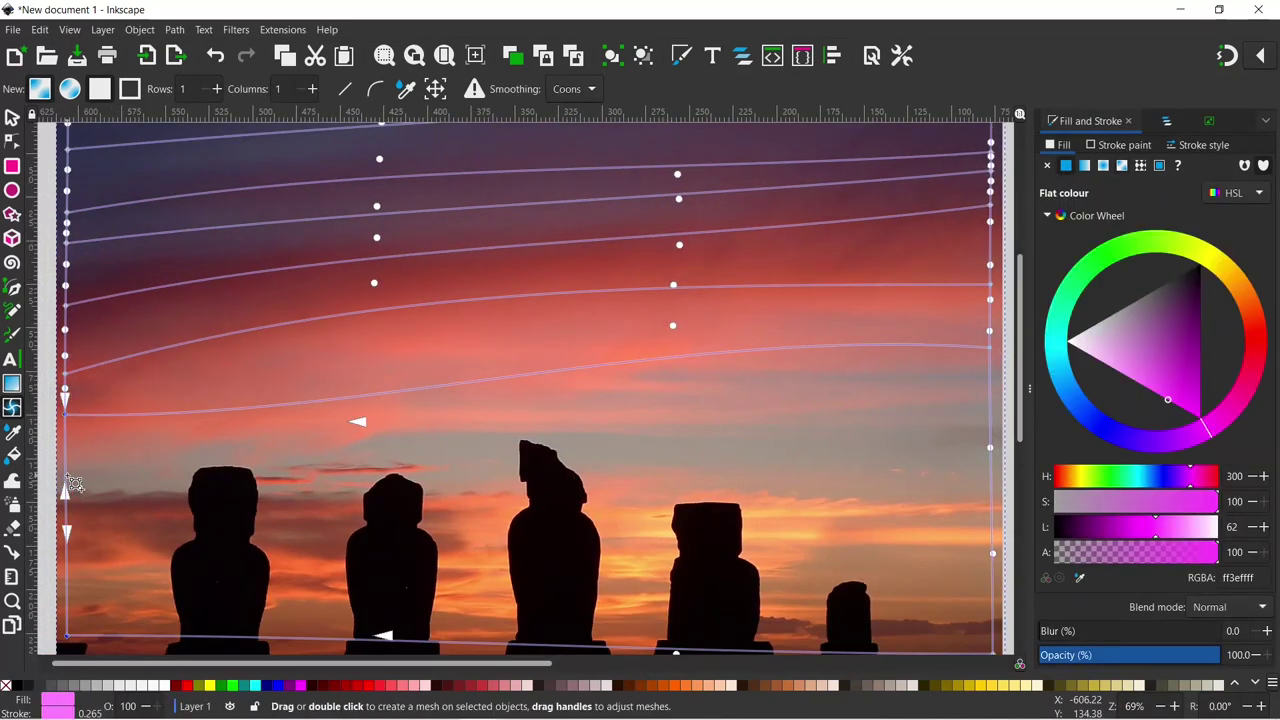
# - Add a mesh row just above the statues and reshape its edge nodes and curves
pyautogui.doubleClick(67, 479)
pyautogui.click(67, 479)
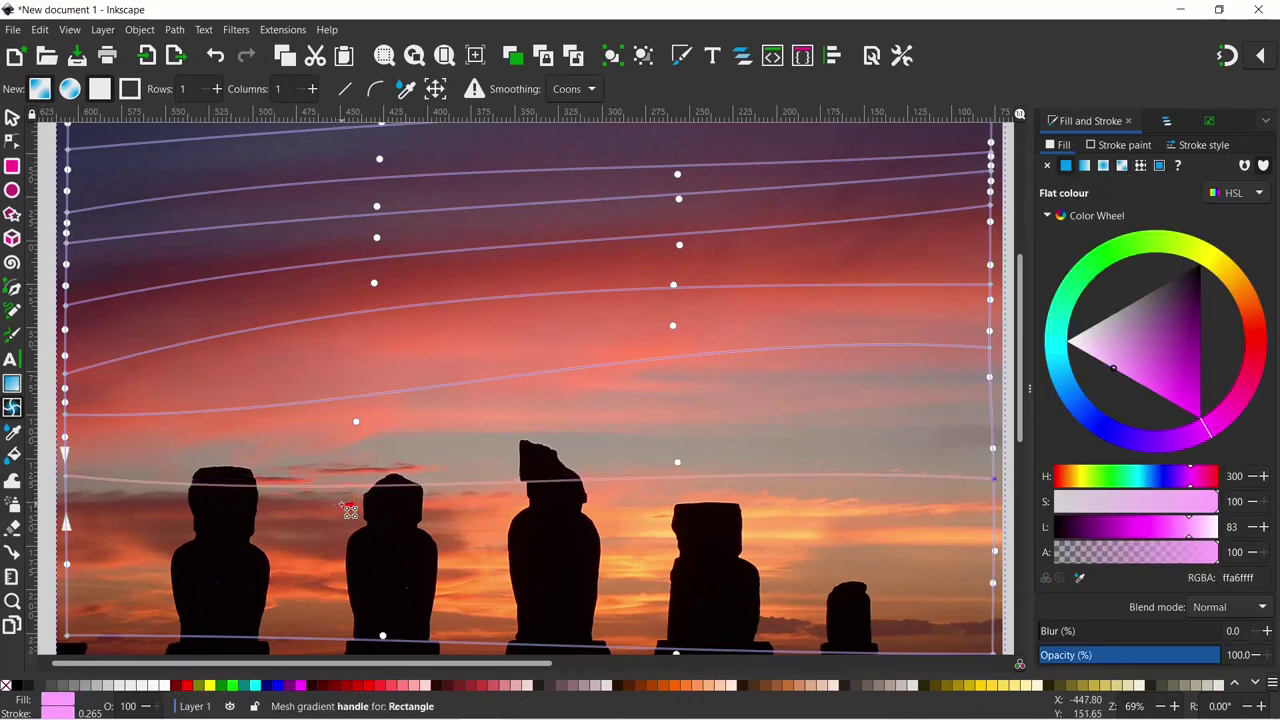
pyautogui.click(342, 506)
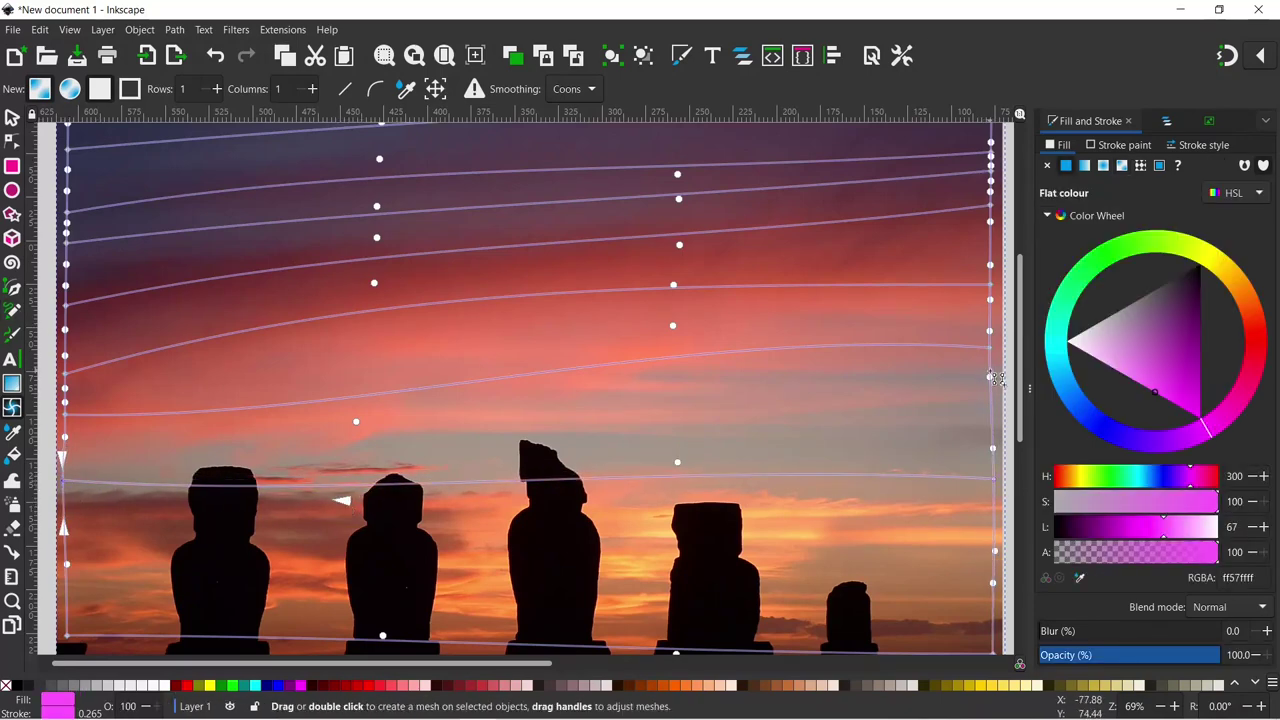
pyautogui.moveTo(995, 378); pyautogui.dragTo(990, 356)
pyautogui.moveTo(358, 422); pyautogui.dragTo(380, 456)
pyautogui.click(68, 488)
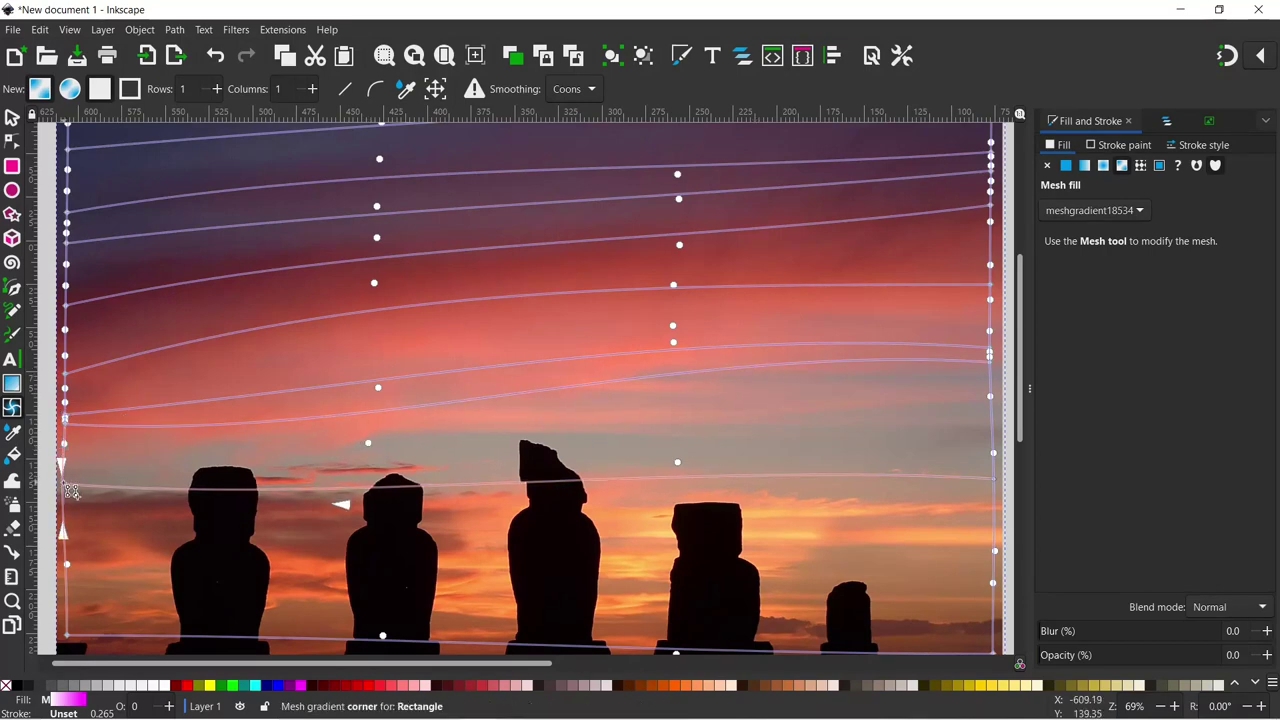
pyautogui.click(996, 491)
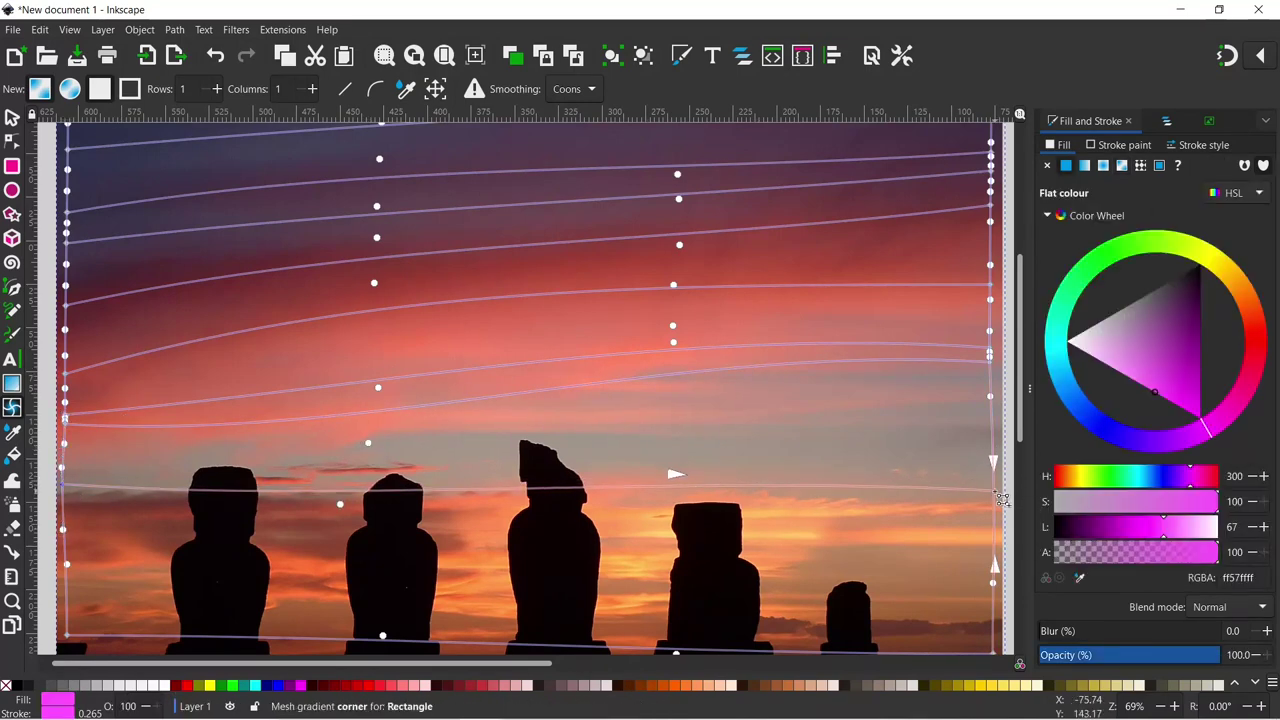
pyautogui.moveTo(676, 474); pyautogui.dragTo(672, 455)
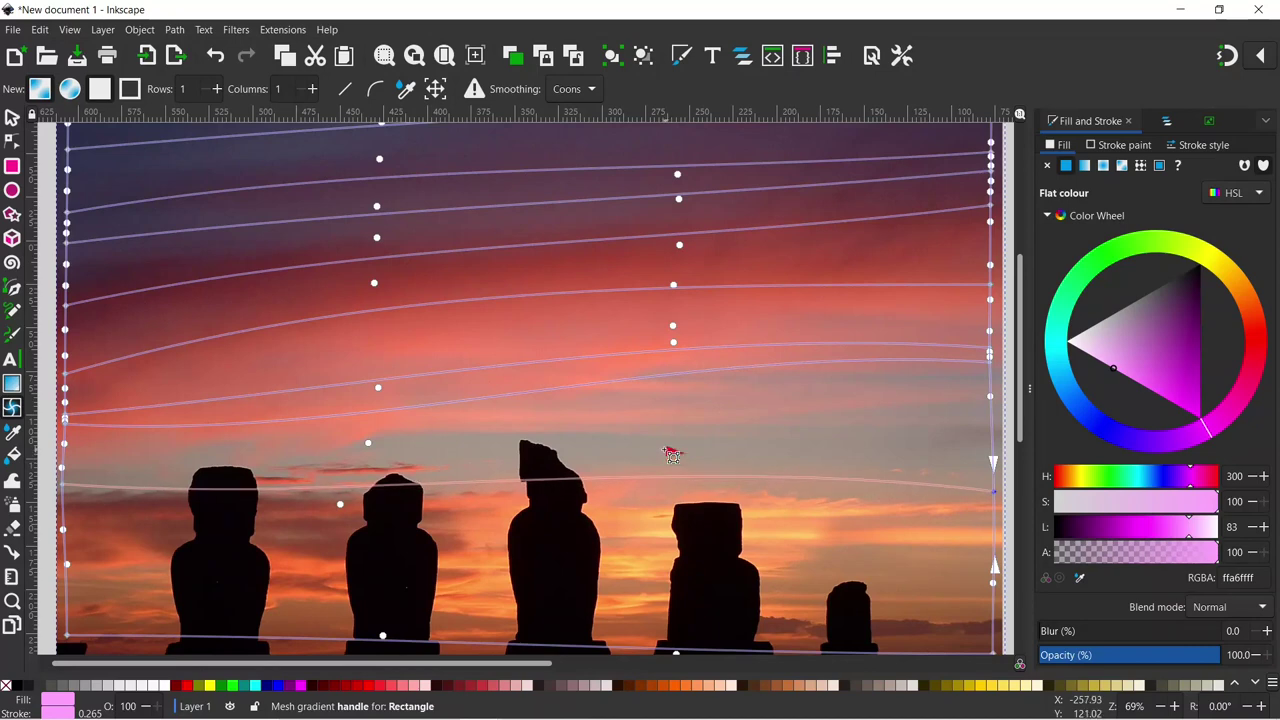
pyautogui.moveTo(341, 506); pyautogui.dragTo(347, 517)
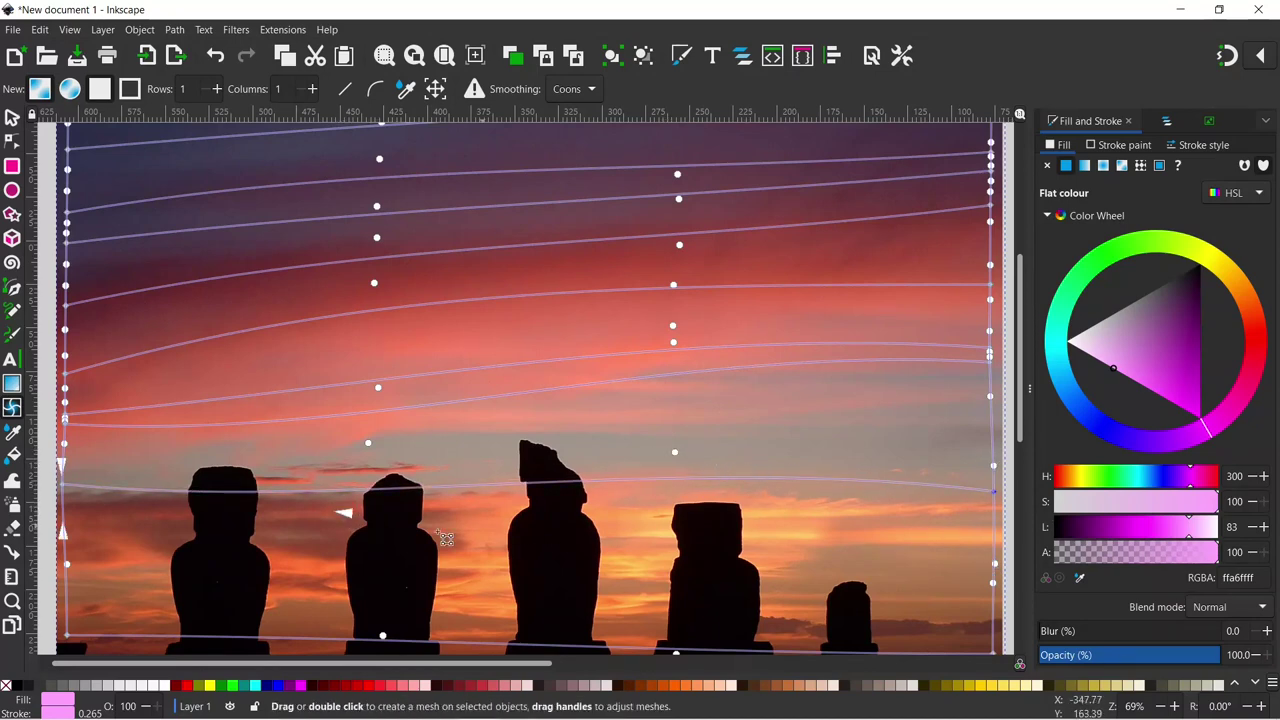
# - Add two more mesh rows across and below the statues, bending their curves downward
pyautogui.doubleClick(66, 517)
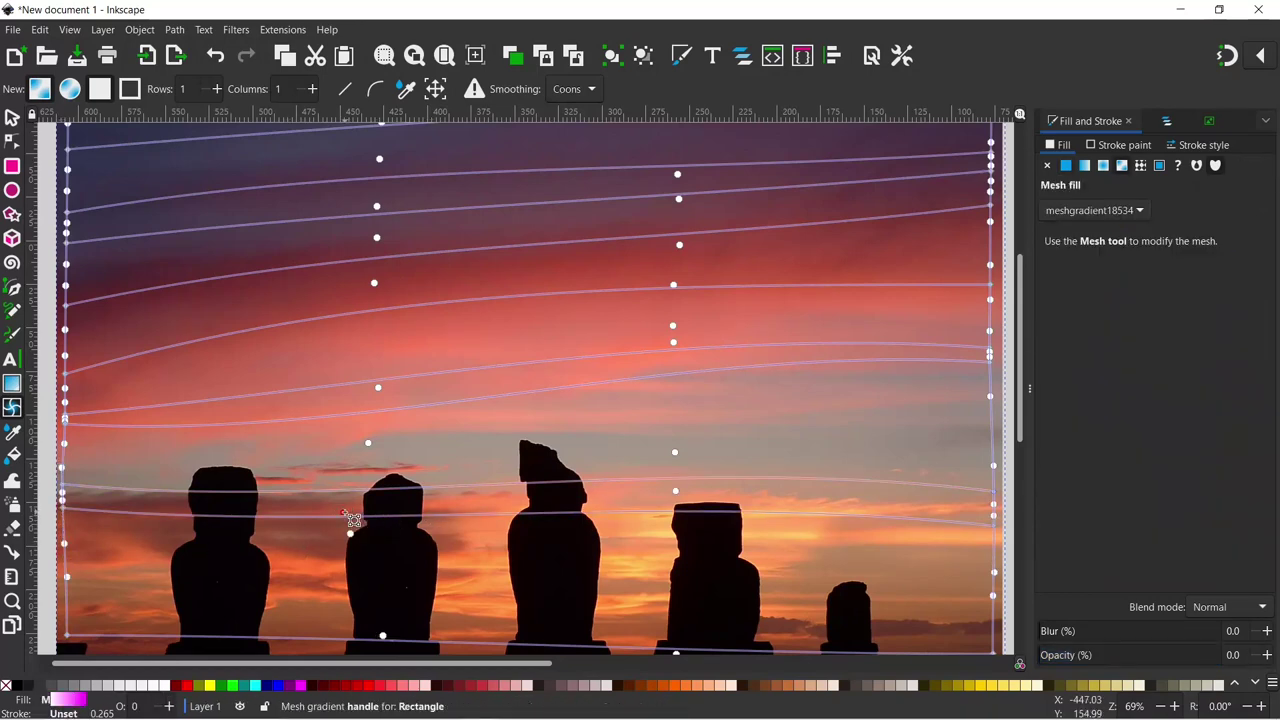
pyautogui.moveTo(352, 533); pyautogui.dragTo(352, 513)
pyautogui.moveTo(670, 472); pyautogui.dragTo(659, 507)
pyautogui.doubleClick(995, 577)
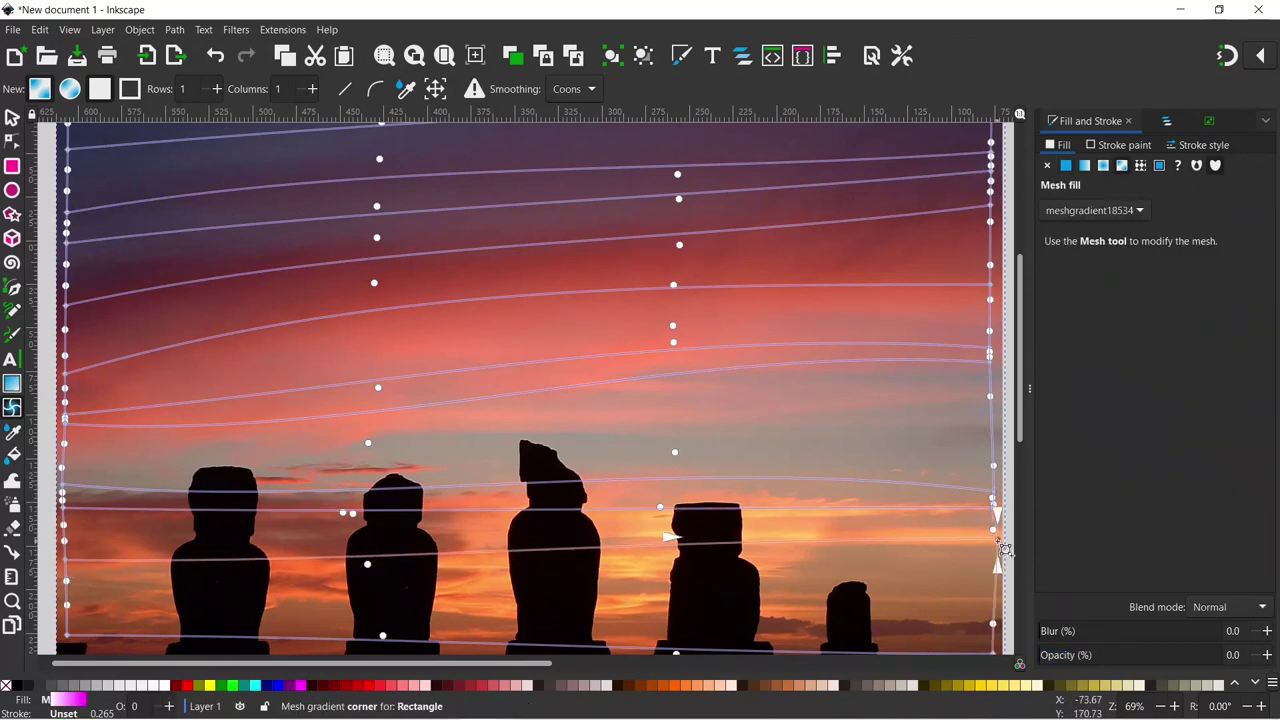
pyautogui.moveTo(366, 564); pyautogui.dragTo(374, 603)
pyautogui.click(992, 637)
pyautogui.scroll(-1, 1006, 598)
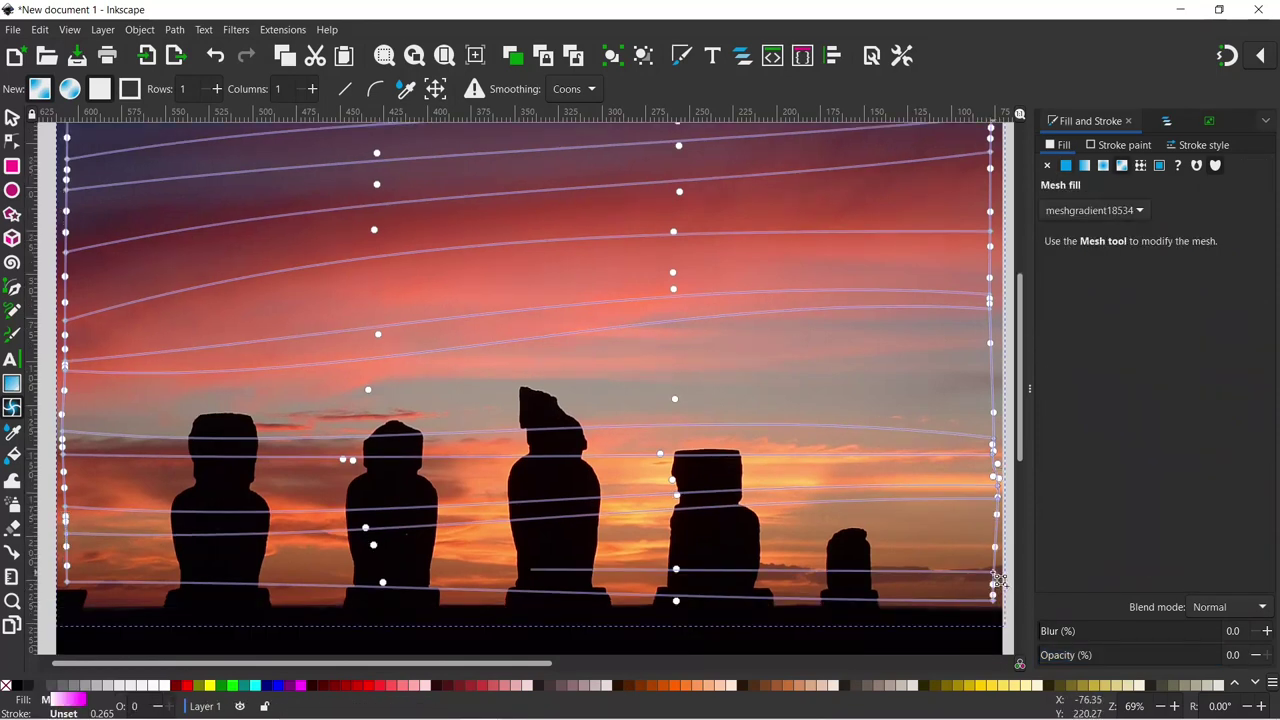
# - Add another mesh row and bend the horizon-row curves toward the cloud band
pyautogui.doubleClick(677, 569)
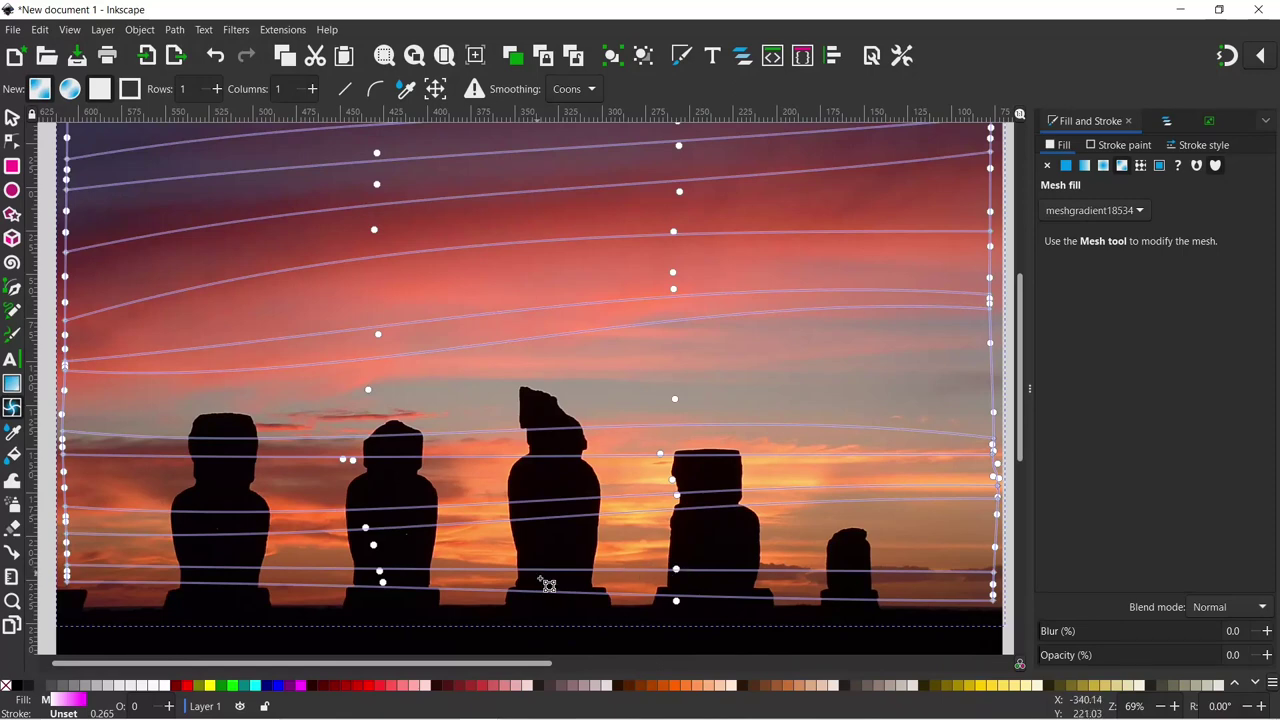
pyautogui.click(70, 575)
pyautogui.click(672, 578)
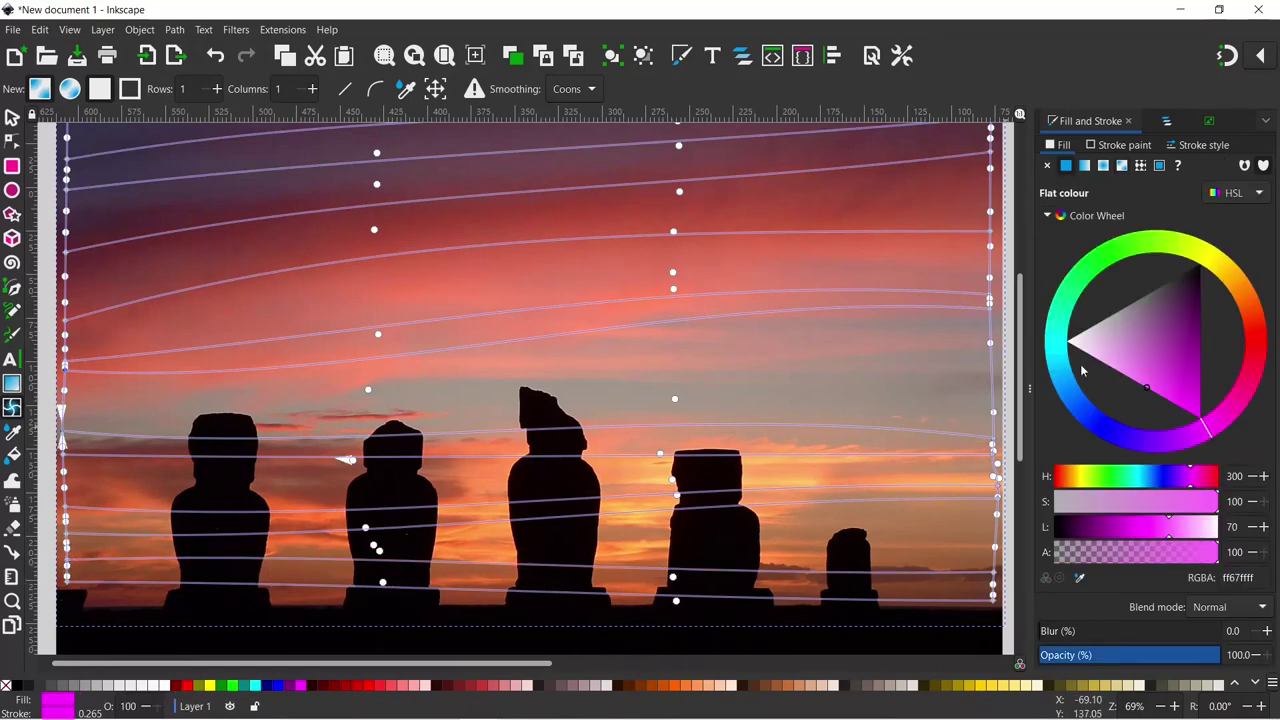
pyautogui.press('Escape')
pyautogui.click(698, 396)
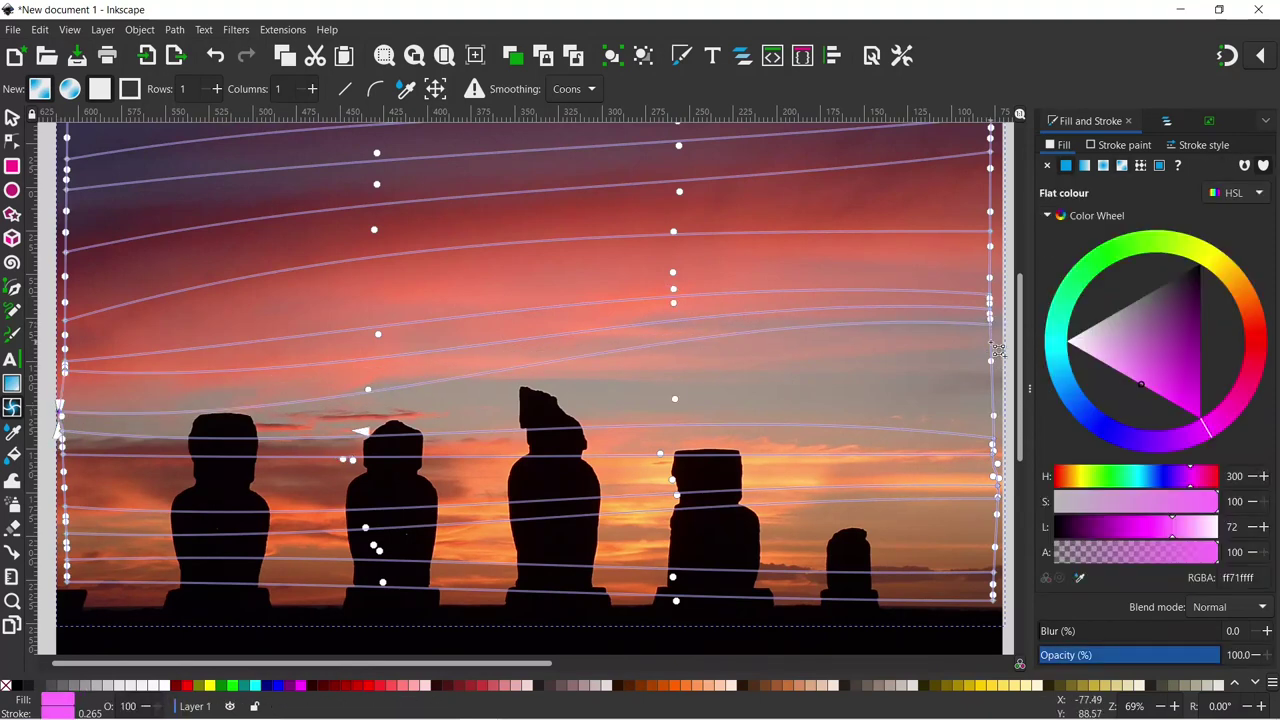
pyautogui.moveTo(997, 350); pyautogui.dragTo(998, 354)
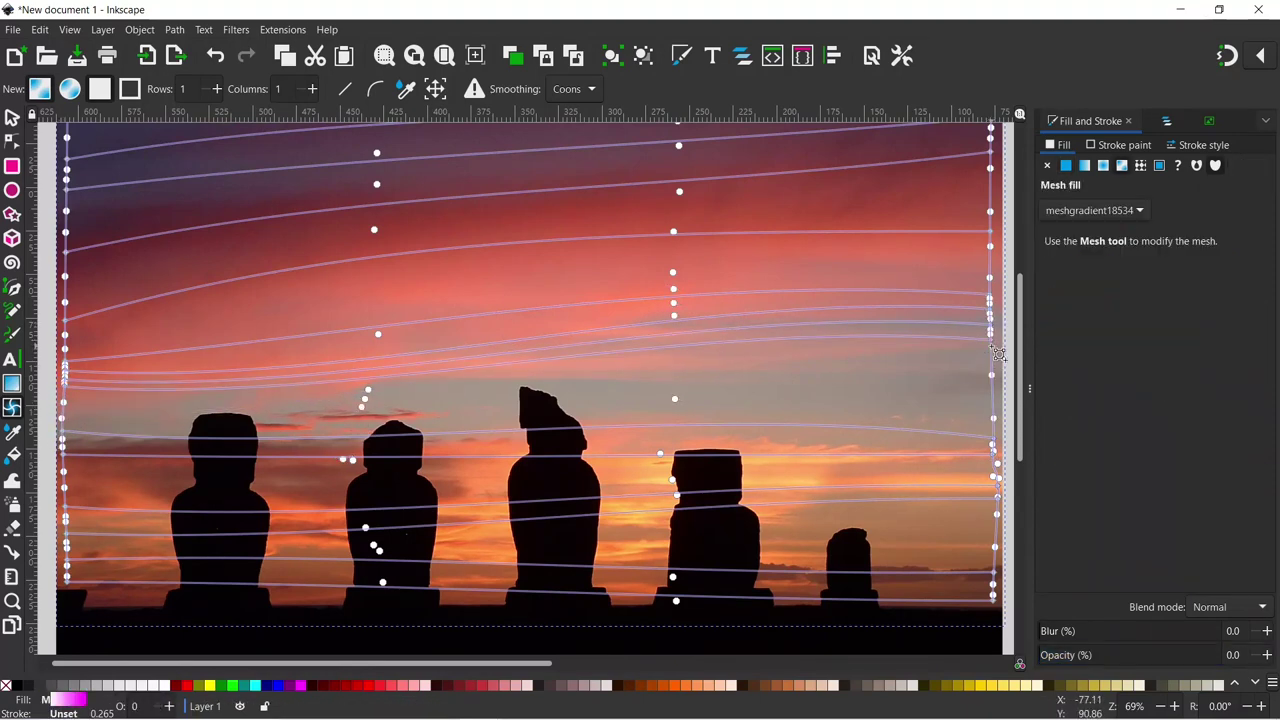
pyautogui.click(991, 340)
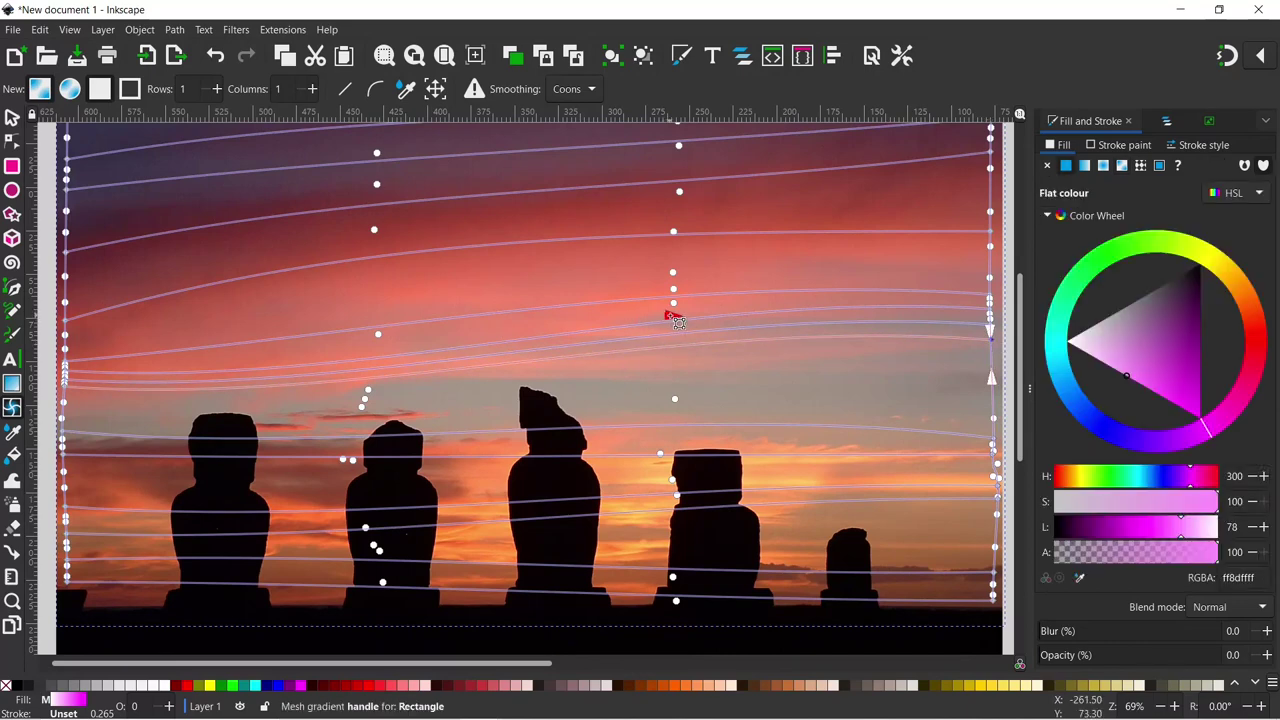
pyautogui.moveTo(678, 322); pyautogui.dragTo(673, 347)
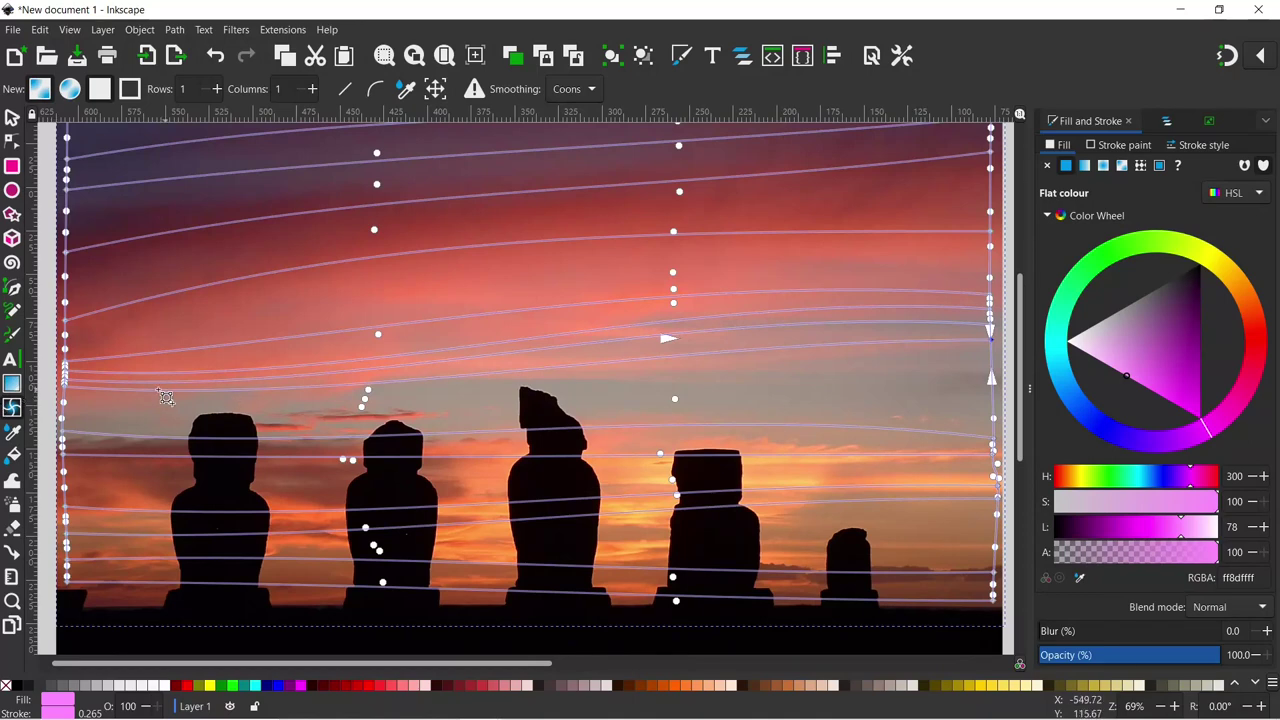
# - Adjust left- and right-edge mesh curves so the rows follow the clouds near the statues
pyautogui.click(68, 389)
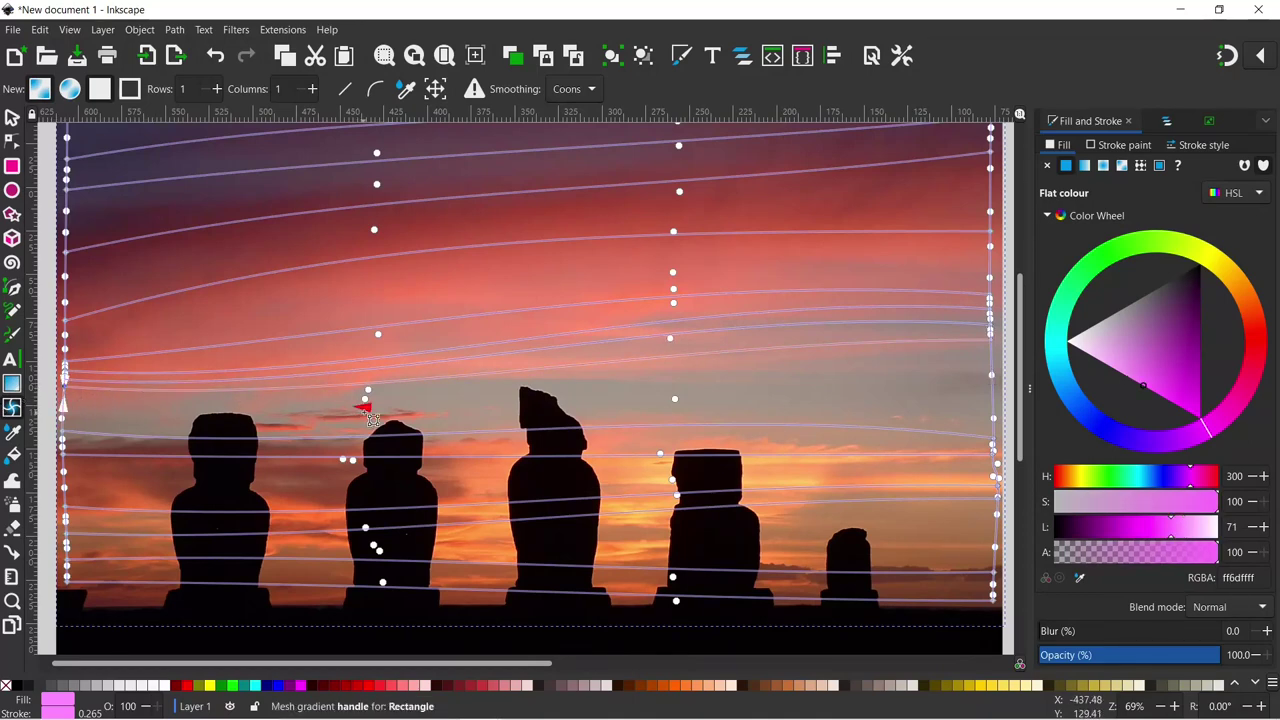
pyautogui.moveTo(378, 416); pyautogui.dragTo(378, 398)
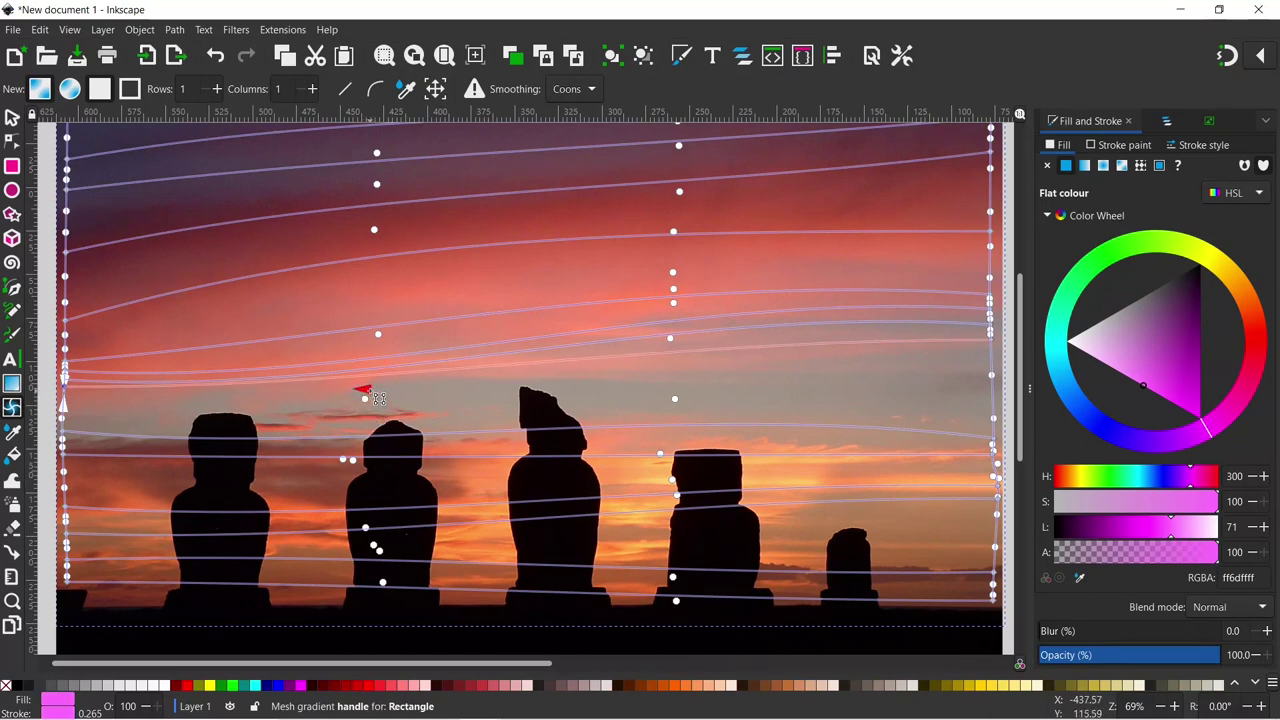
pyautogui.click(990, 318)
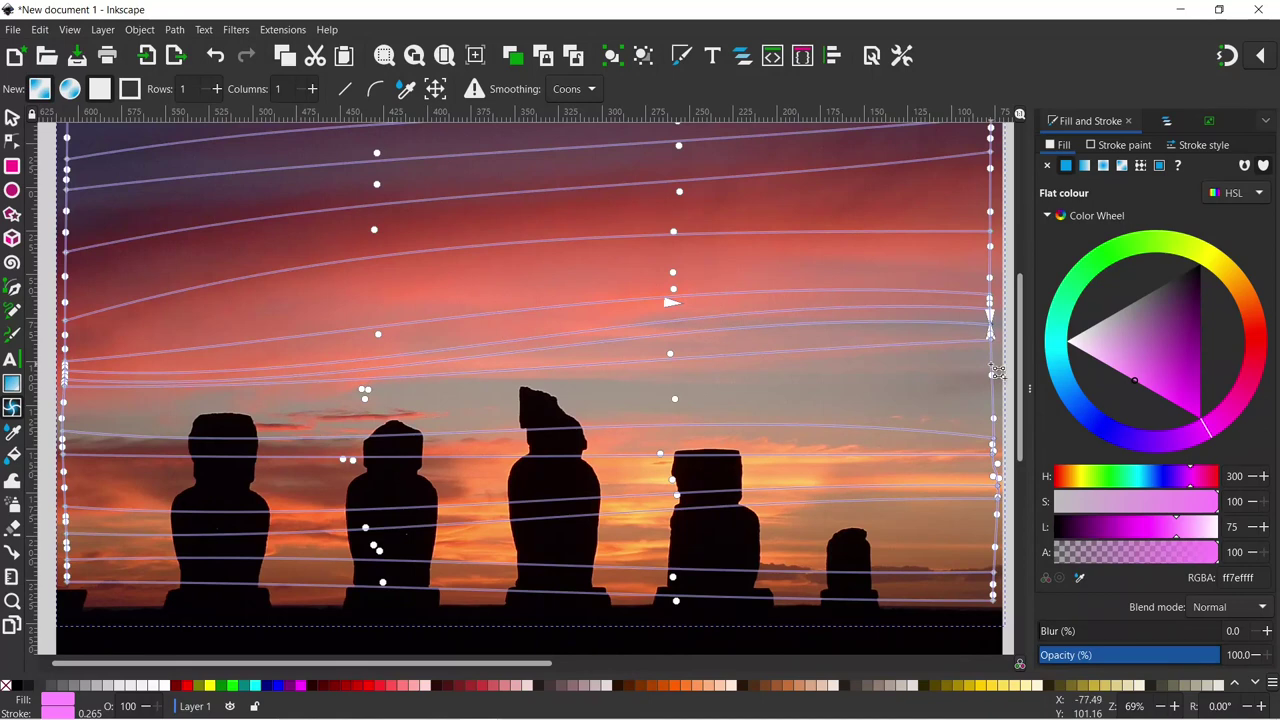
pyautogui.press('Escape')
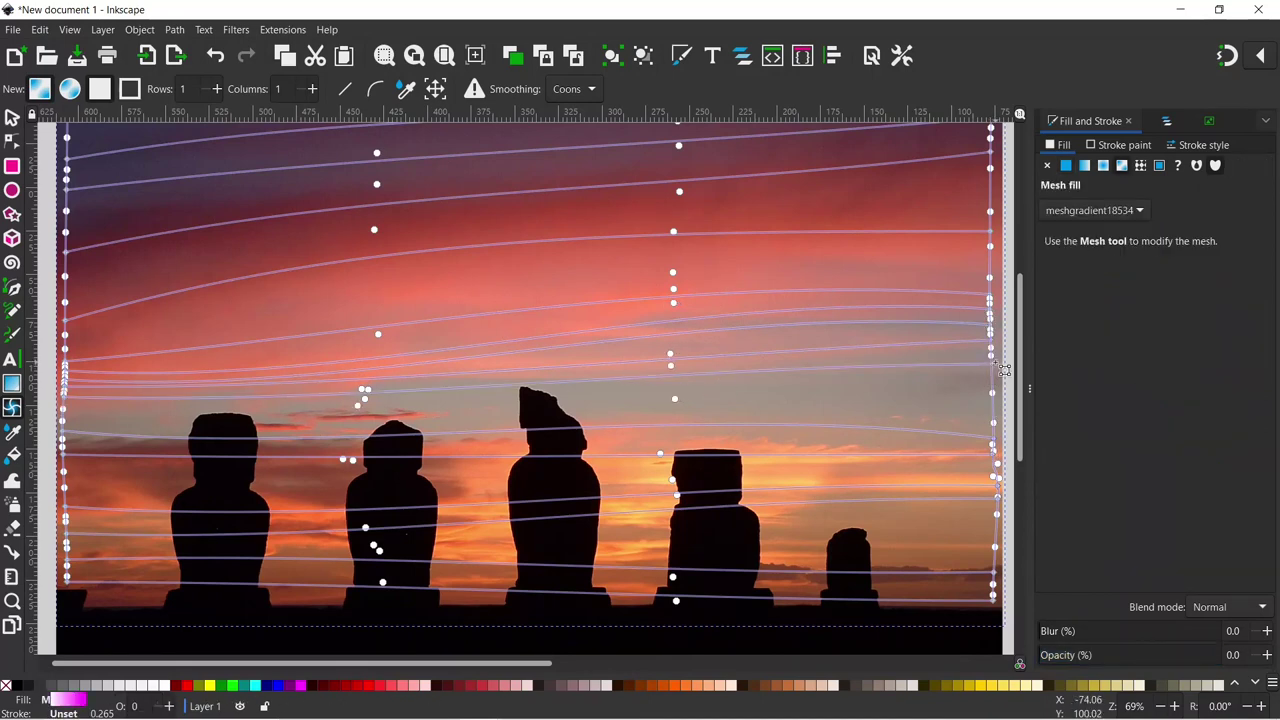
pyautogui.click(991, 364)
pyautogui.moveTo(668, 365); pyautogui.dragTo(673, 395)
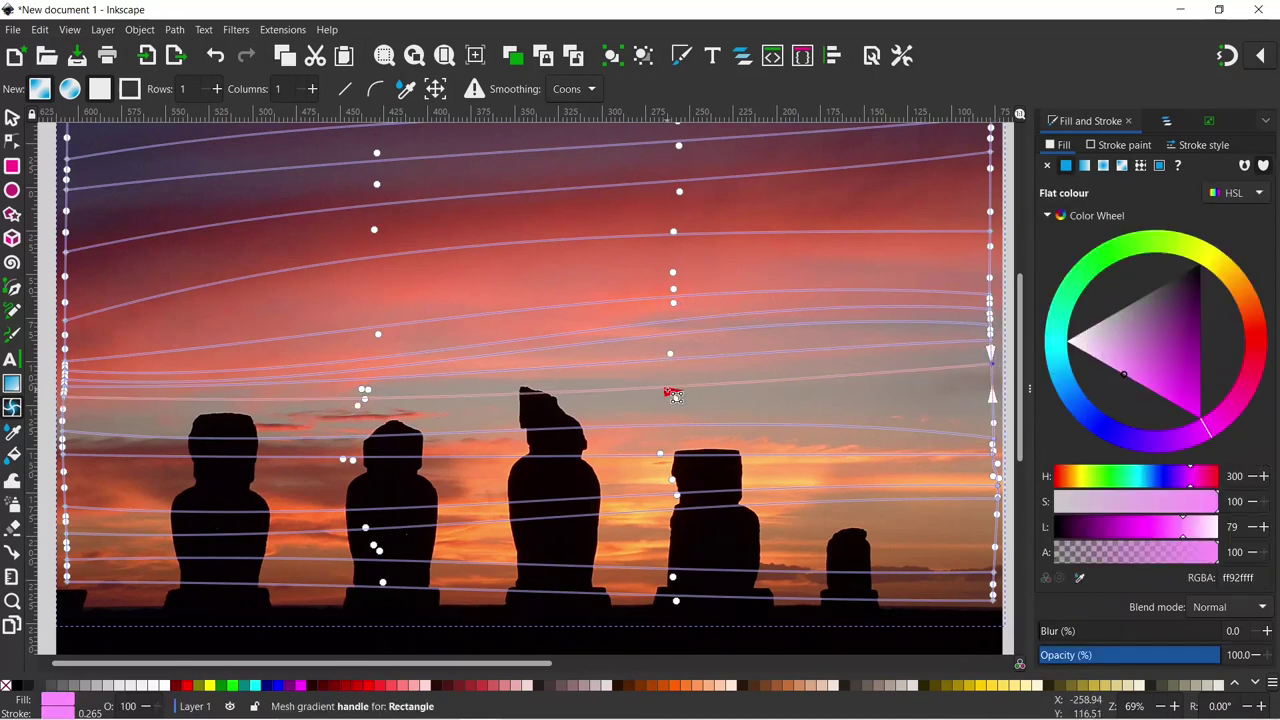
pyautogui.click(68, 418)
pyautogui.click(68, 424)
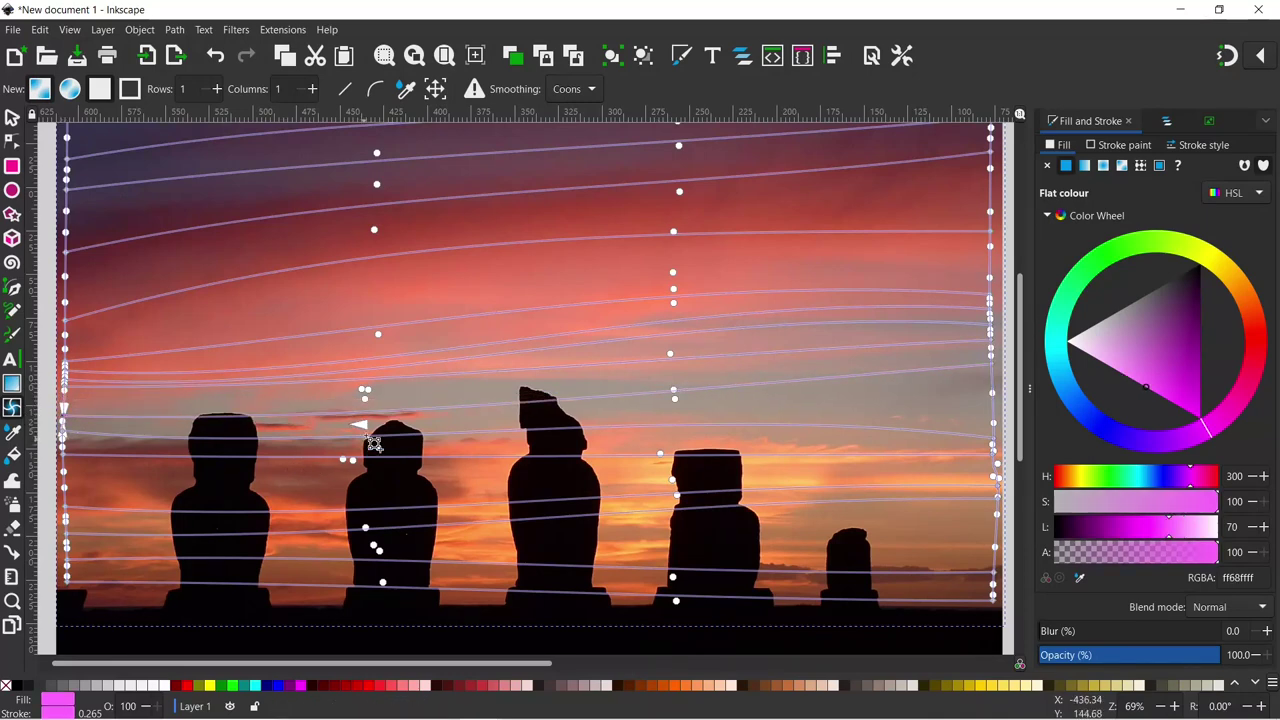
pyautogui.moveTo(368, 428); pyautogui.dragTo(372, 409)
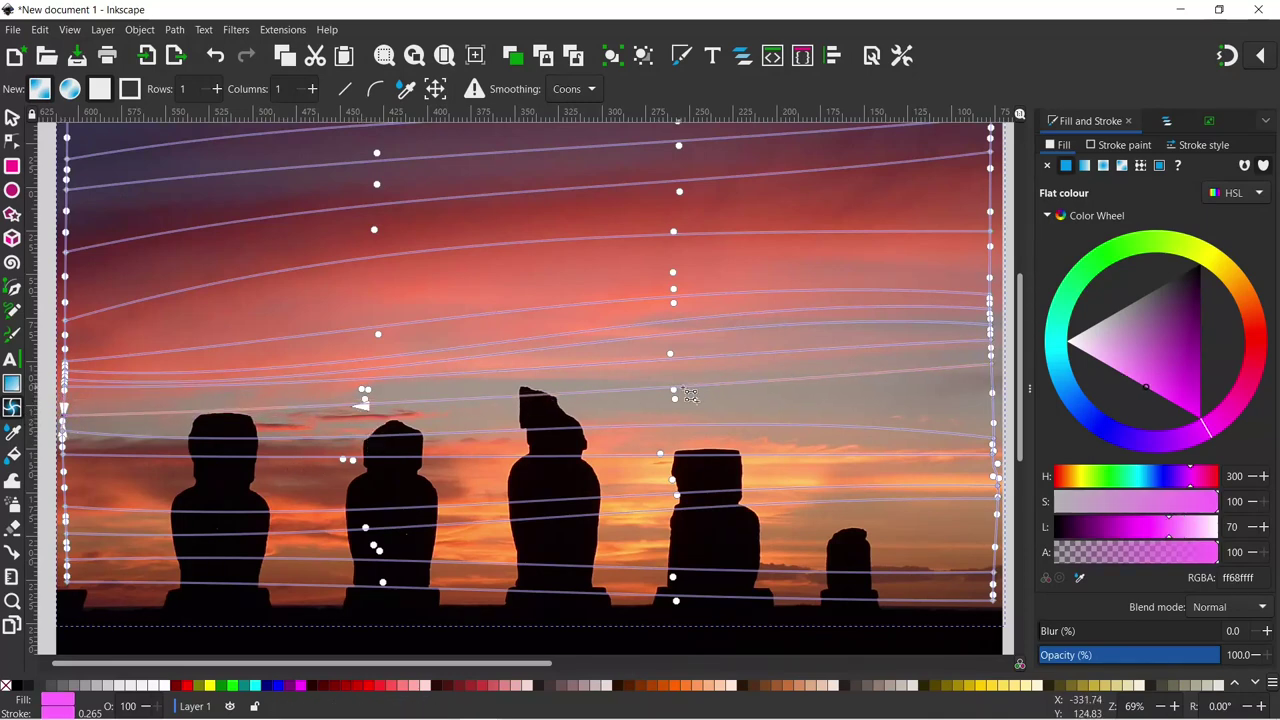
pyautogui.click(996, 374)
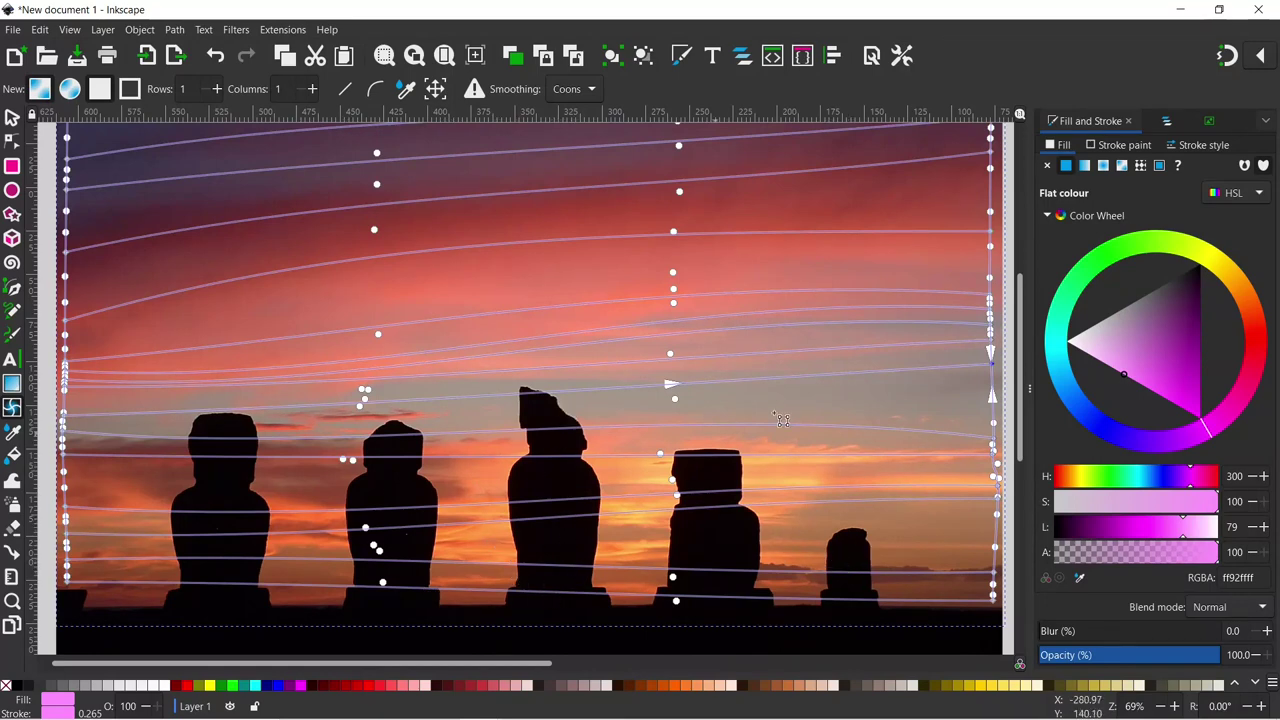
# - Insert four new mesh columns at points along the bottom mesh edge
pyautogui.click(809, 607)
pyautogui.doubleClick(809, 607)
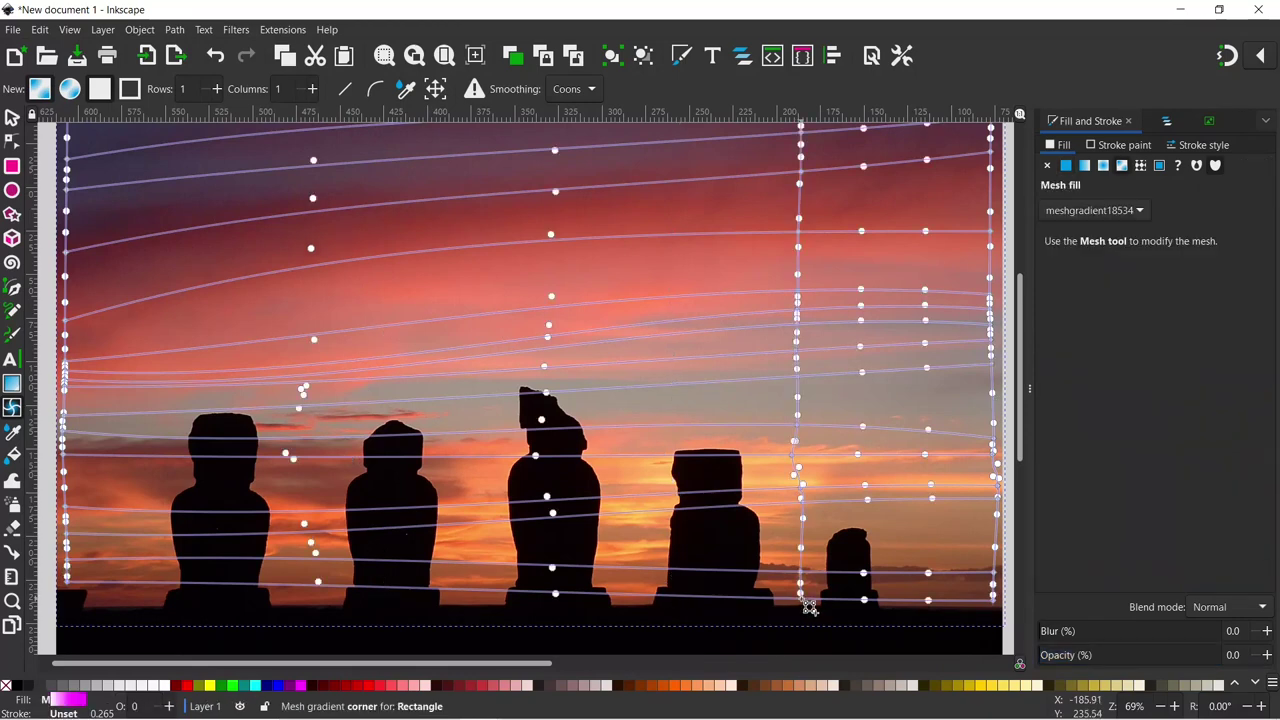
pyautogui.click(634, 574)
pyautogui.doubleClick(634, 574)
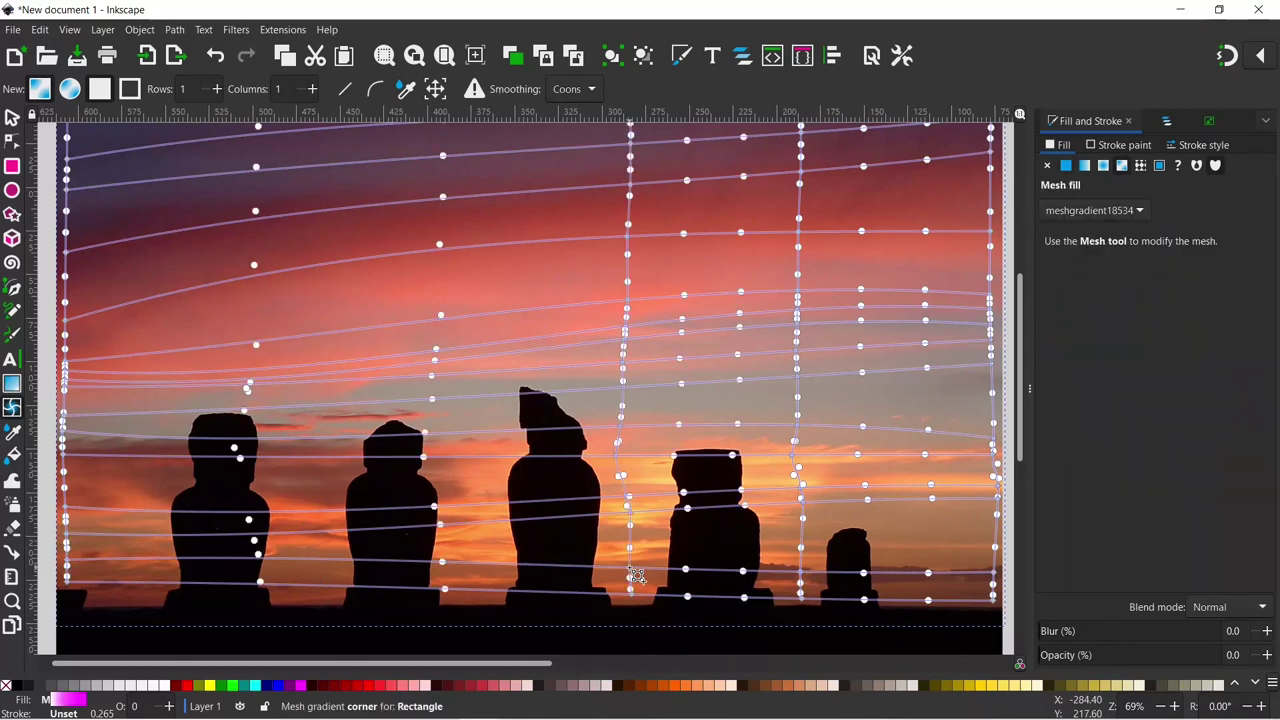
pyautogui.click(474, 568)
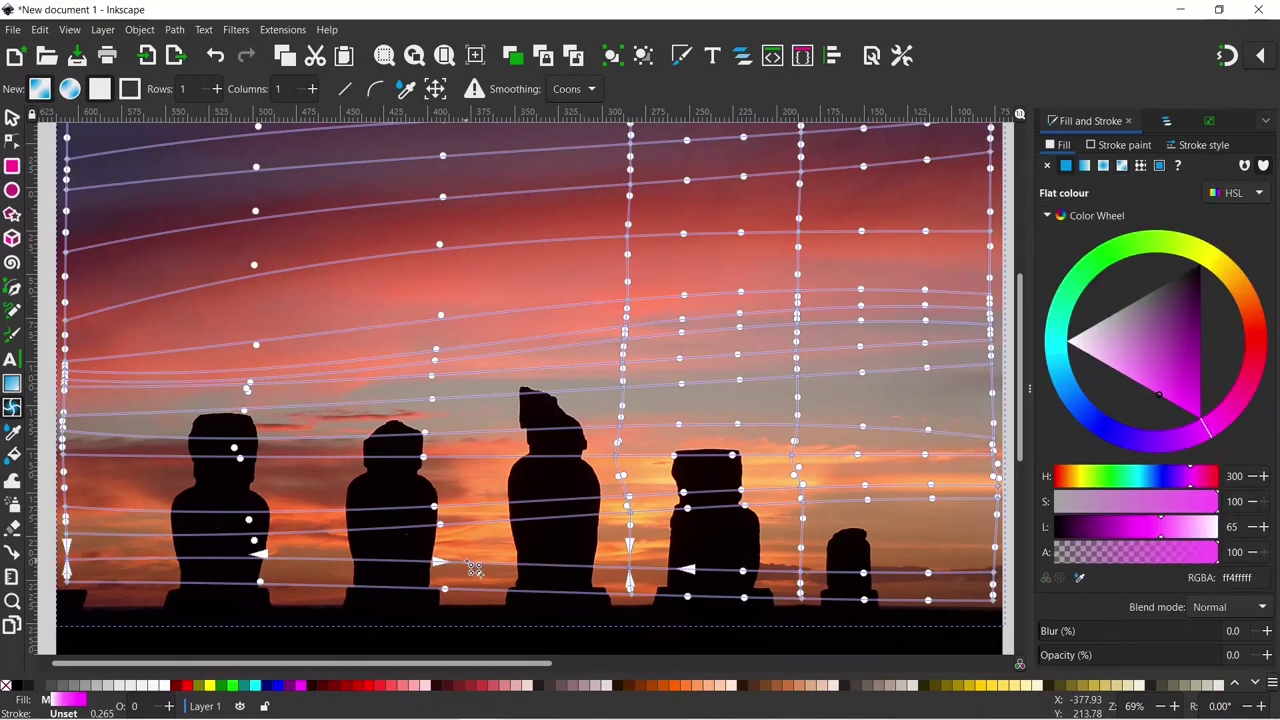
pyautogui.doubleClick(474, 568)
pyautogui.click(310, 589)
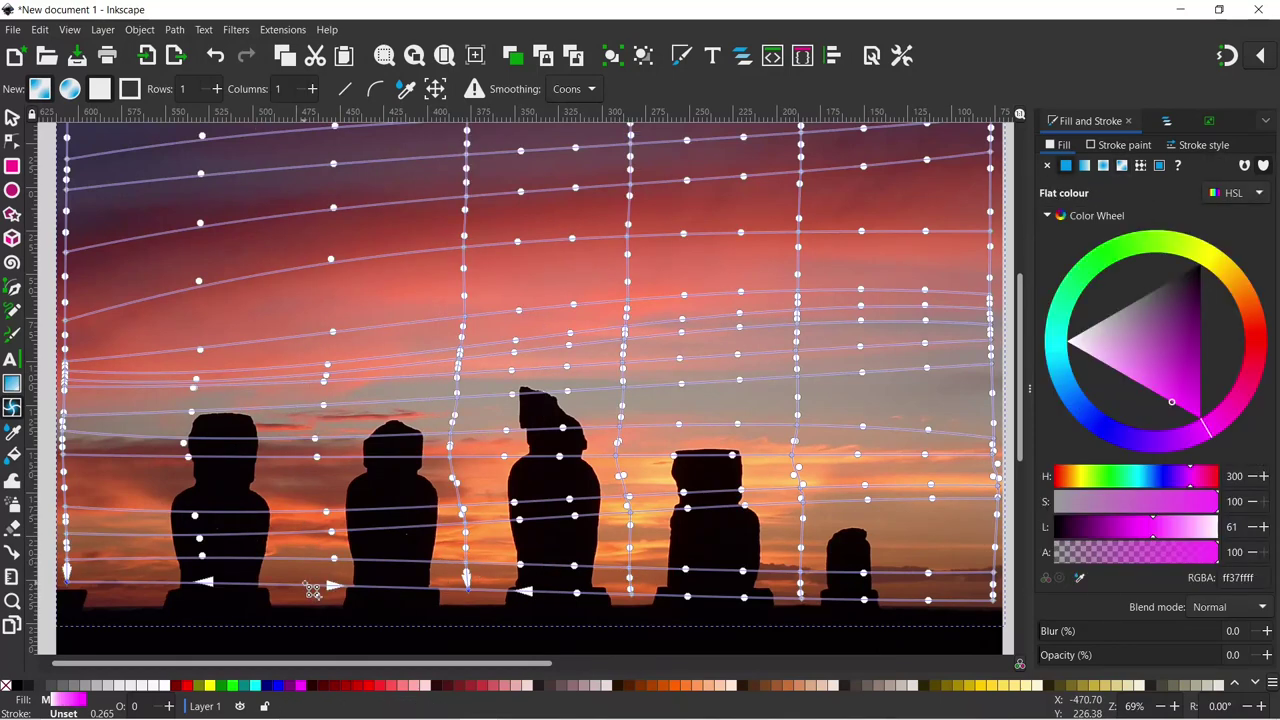
pyautogui.doubleClick(310, 589)
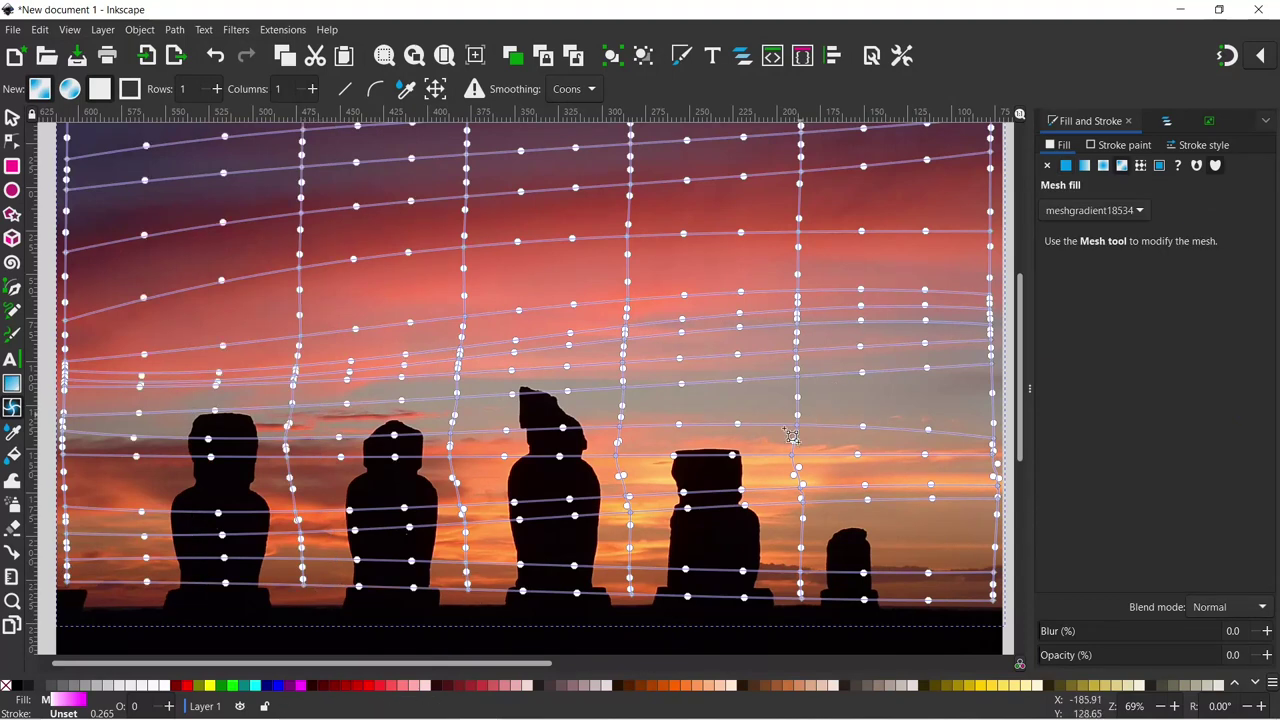
# - Inspect several mesh nodes near the horizon and lower right, the latest coloured ffbeffff
pyautogui.click(624, 396)
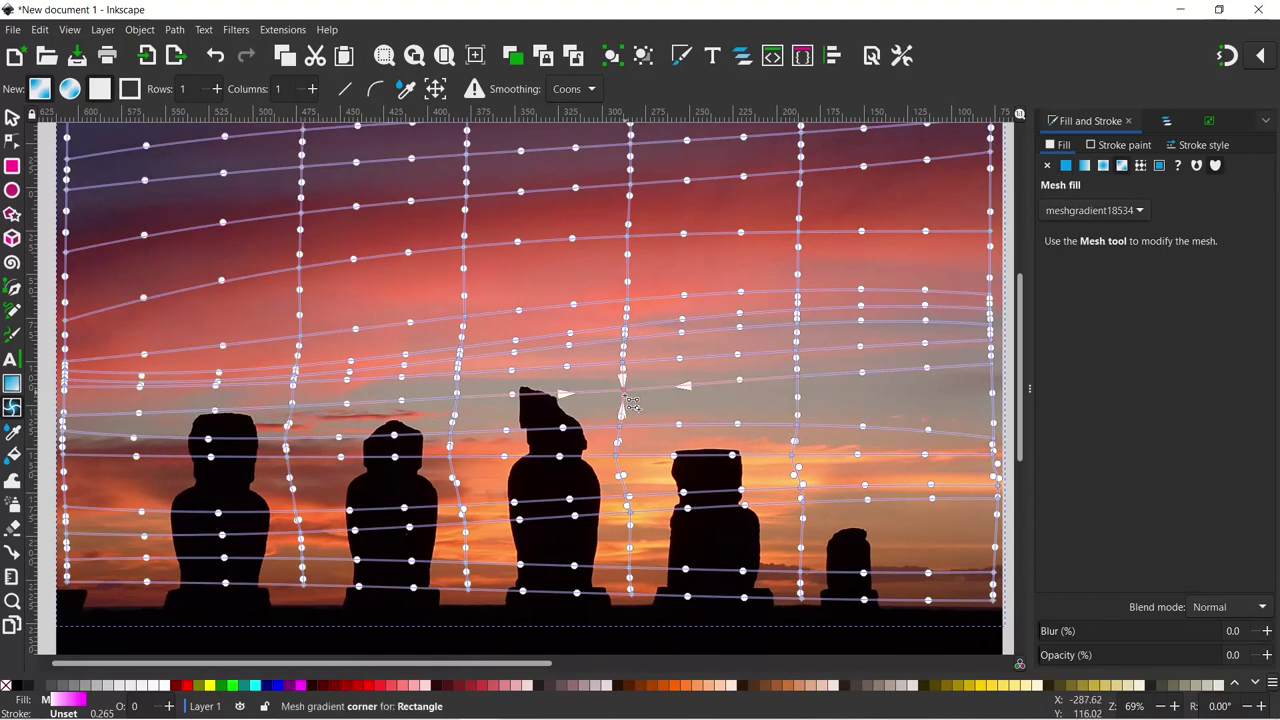
pyautogui.click(459, 396)
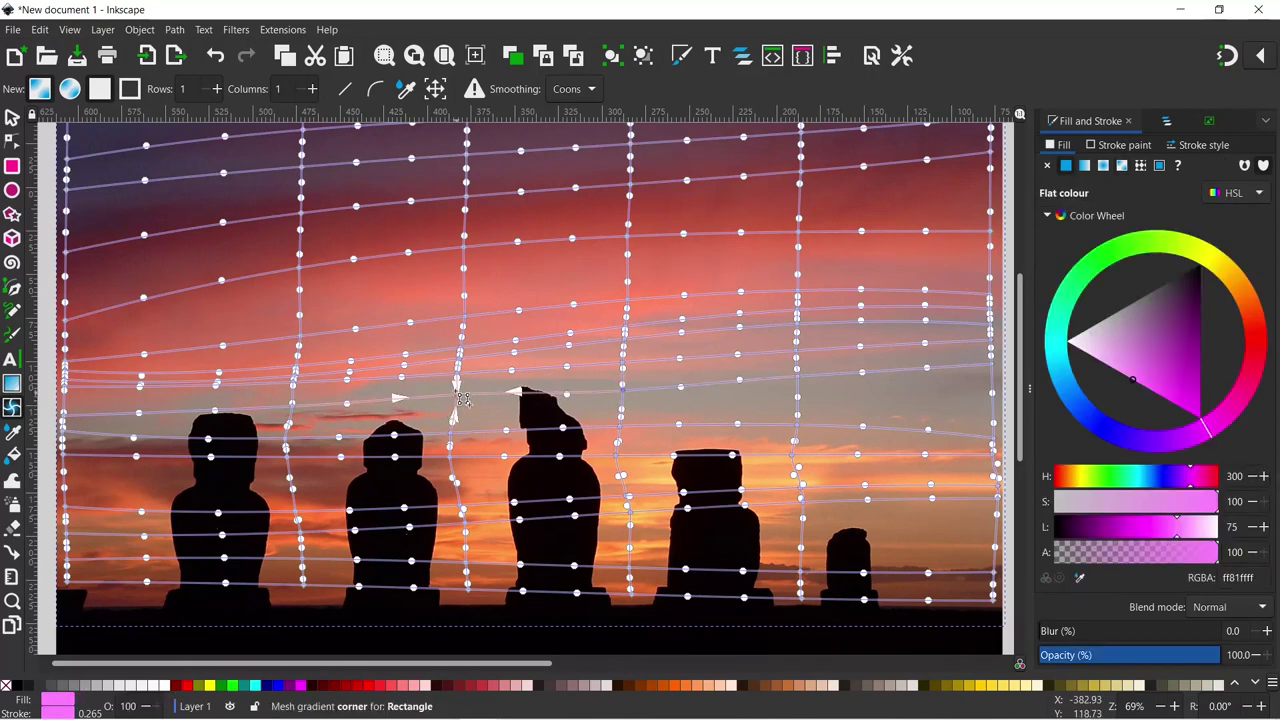
pyautogui.click(292, 405)
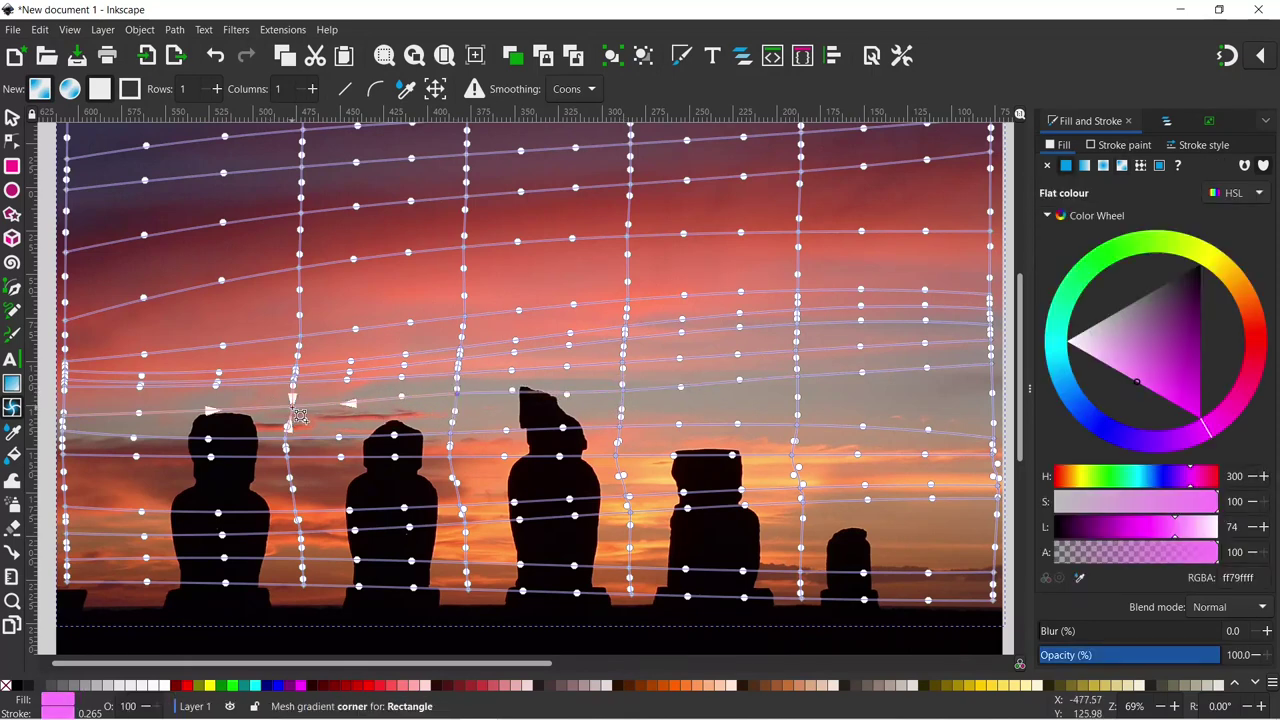
pyautogui.click(803, 516)
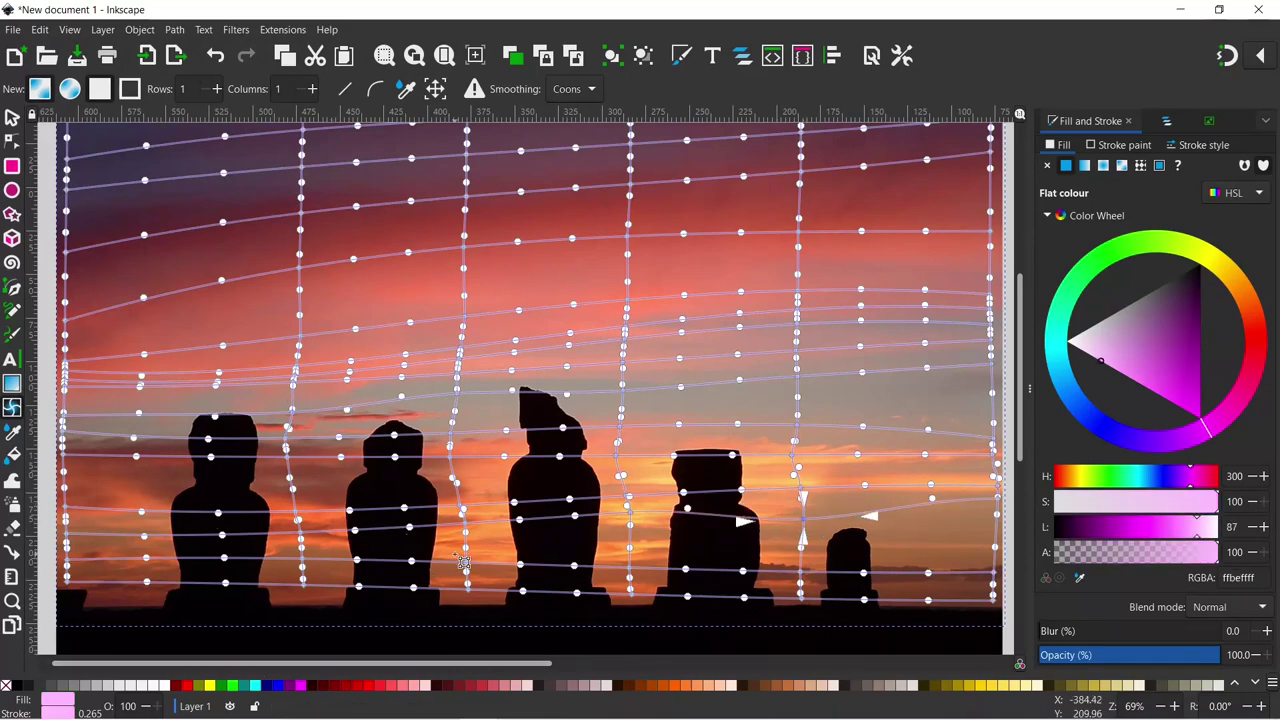
# - Select all sky mesh nodes, sample the photo's colours into them, and slightly raise opacity
pyautogui.keyDown('ctrl'); pyautogui.scroll(-2, 464, 563); pyautogui.keyUp('ctrl')
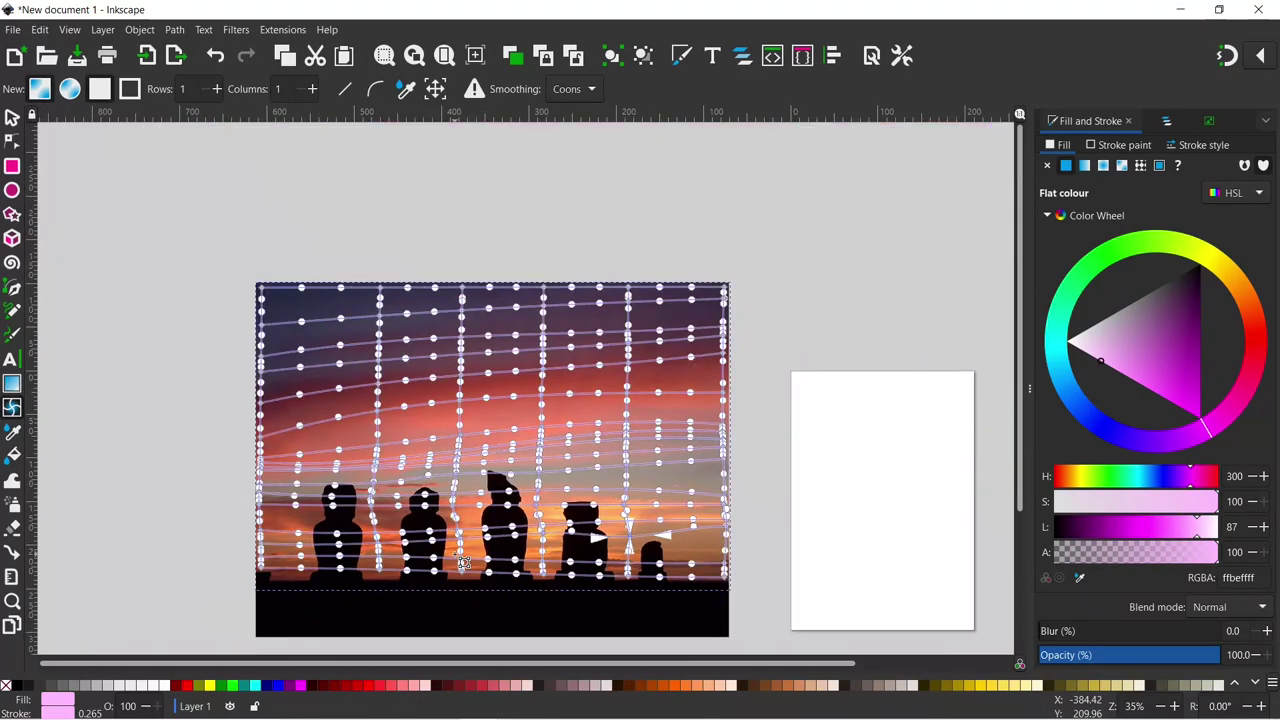
pyautogui.moveTo(244, 270)
pyautogui.mouseDown()
pyautogui.moveTo(337, 556)
pyautogui.moveTo(590, 602)
pyautogui.moveTo(761, 603)
pyautogui.mouseUp()
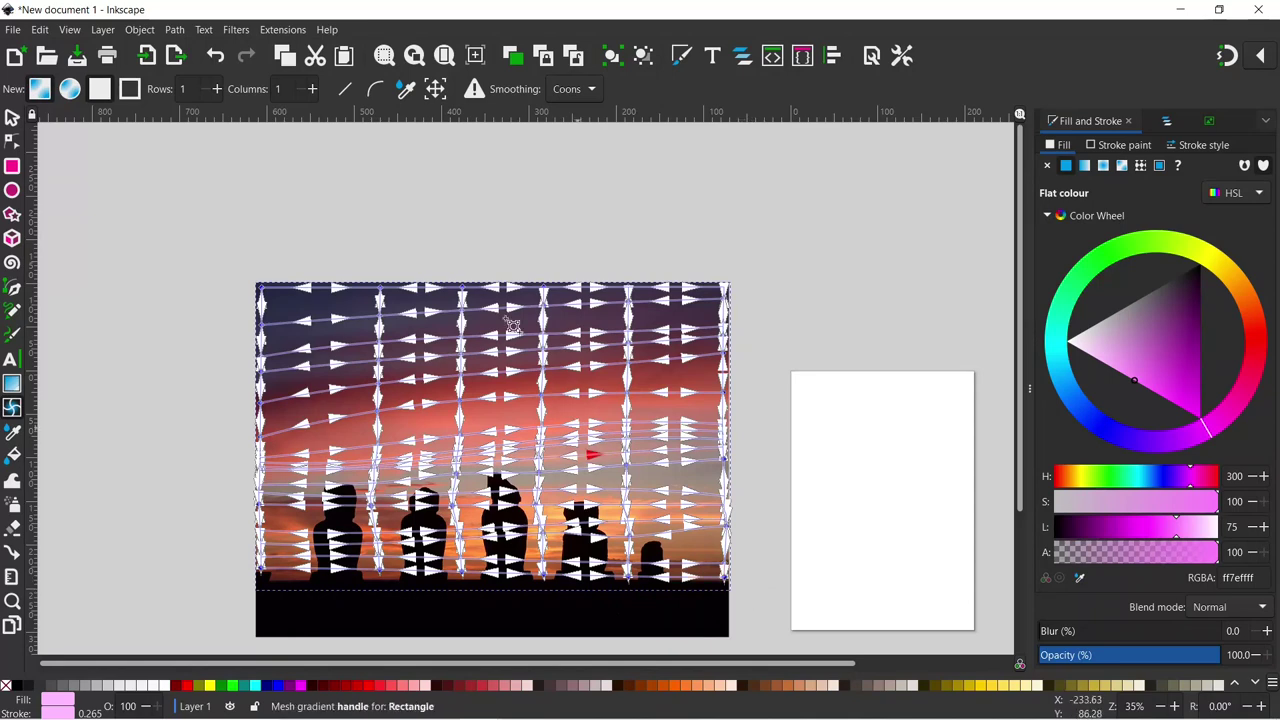
pyautogui.click(405, 90)
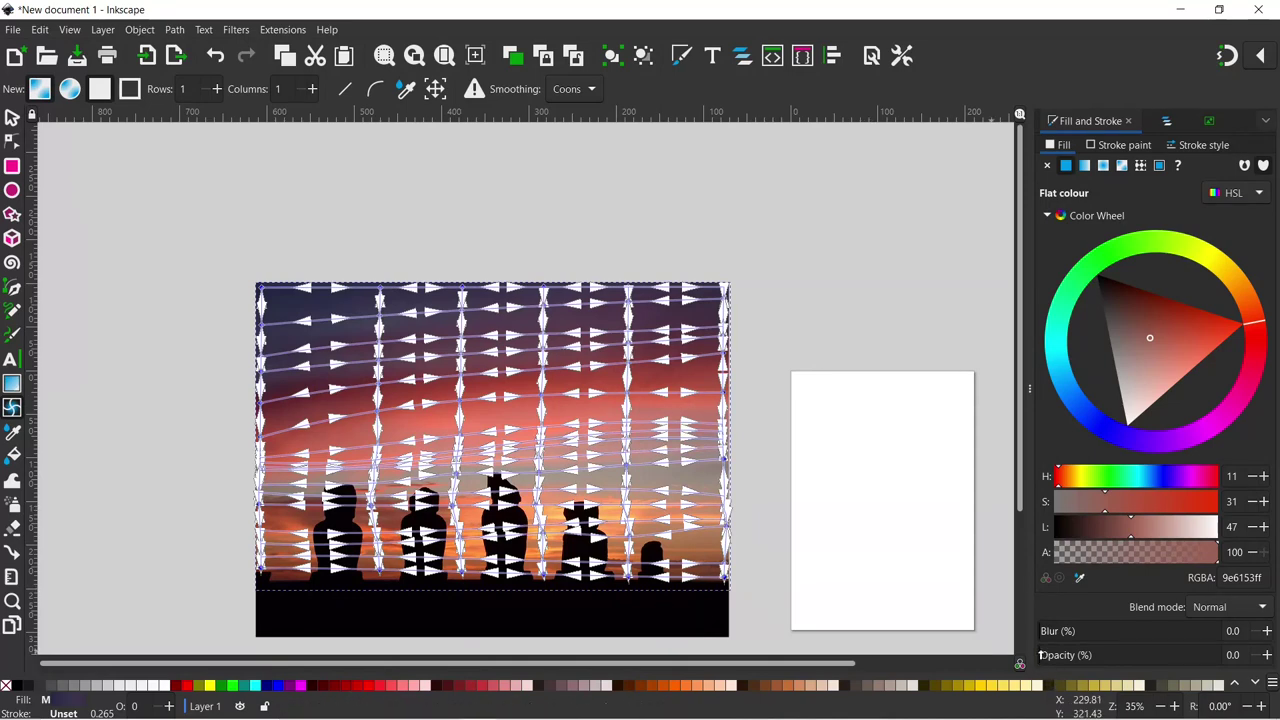
pyautogui.moveTo(1052, 657); pyautogui.dragTo(1265, 654)
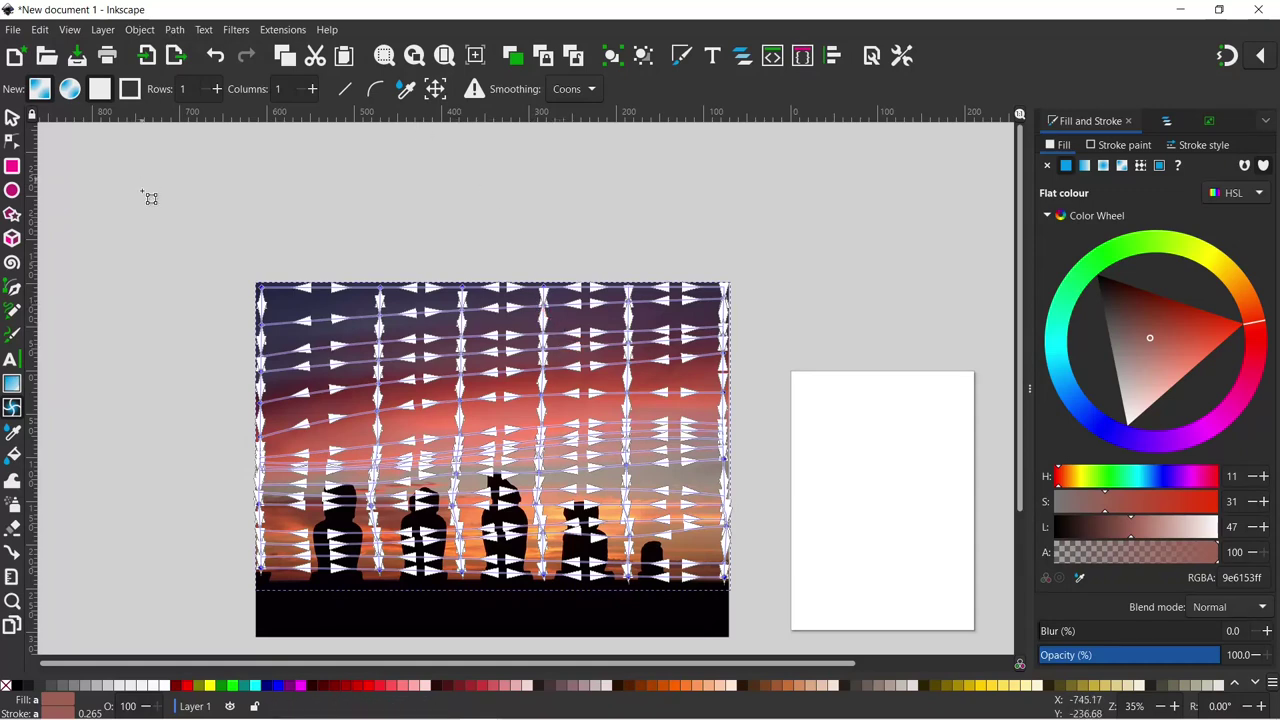
# - Reselect the whole sky rectangle and set its opacity to 100%
pyautogui.click(12, 118)
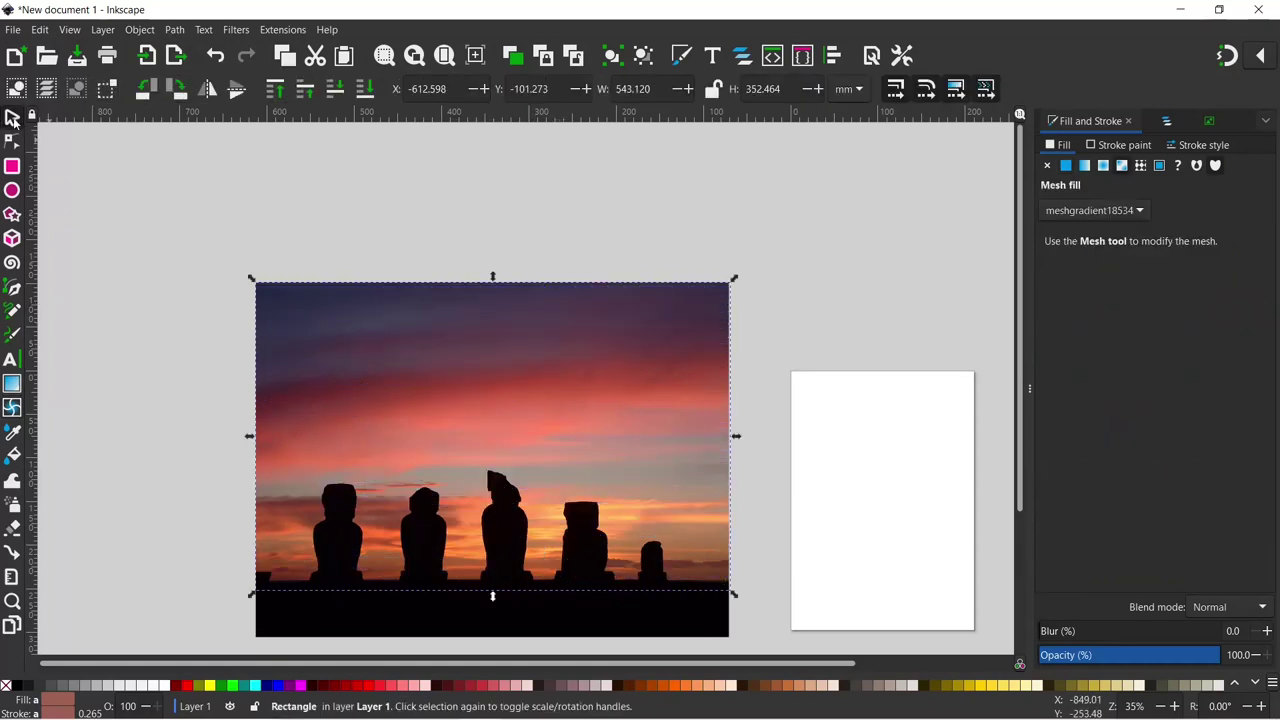
pyautogui.click(392, 178)
pyautogui.moveTo(219, 233)
pyautogui.mouseDown()
pyautogui.moveTo(258, 544)
pyautogui.moveTo(638, 620)
pyautogui.moveTo(756, 610)
pyautogui.mouseUp()
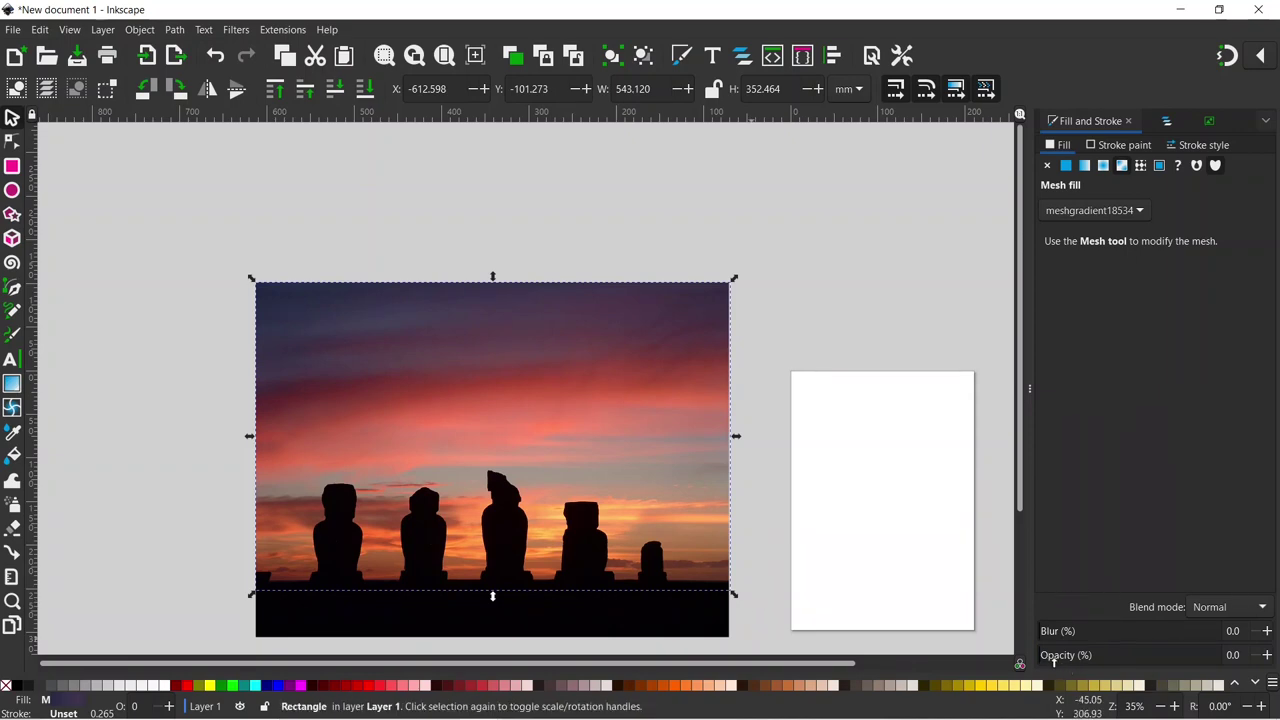
pyautogui.moveTo(1053, 660); pyautogui.dragTo(1243, 655)
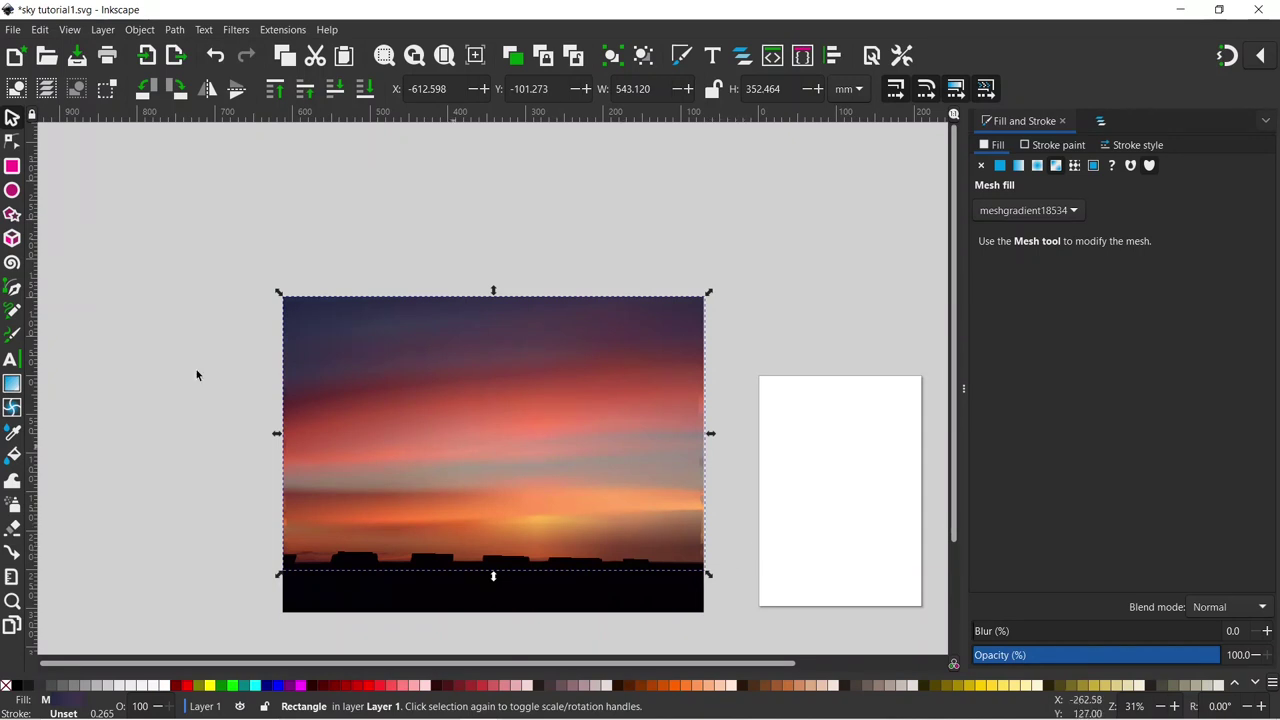
# - Review the mesh nodes, then set the sunset rectangle's opacity to 0% and deselect it
pyautogui.click(13, 408)
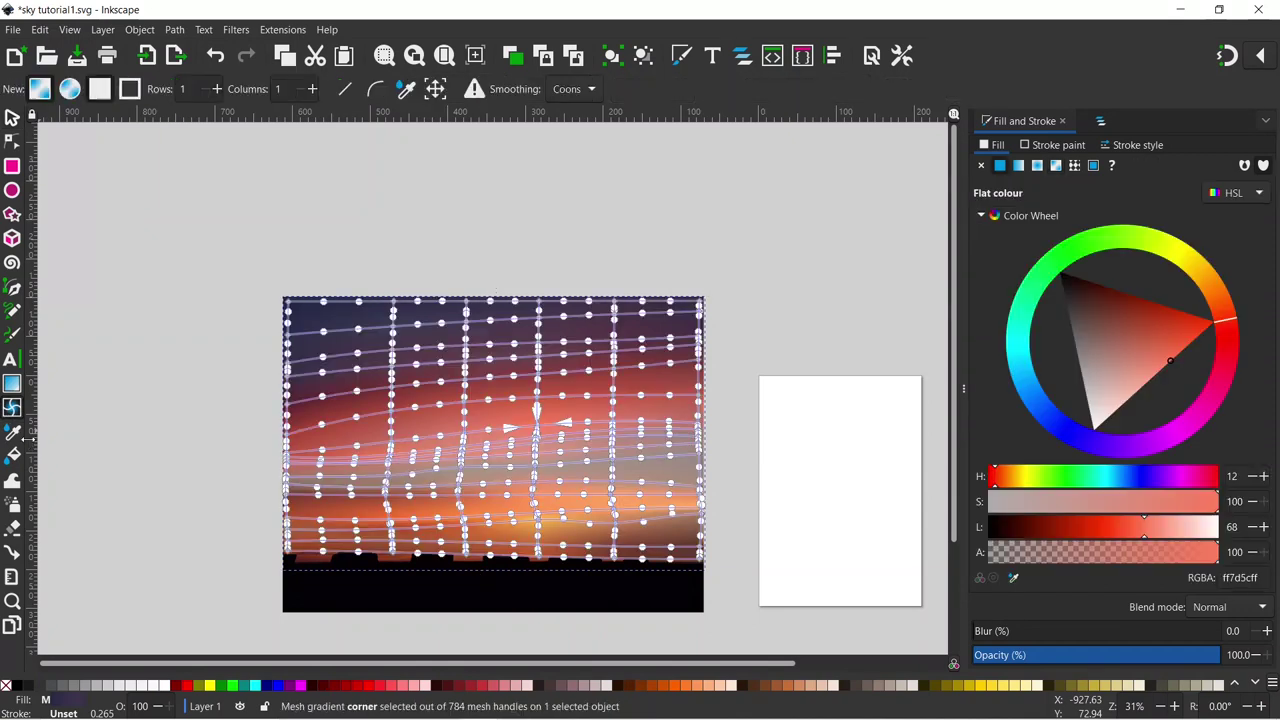
pyautogui.moveTo(249, 265); pyautogui.dragTo(734, 603)
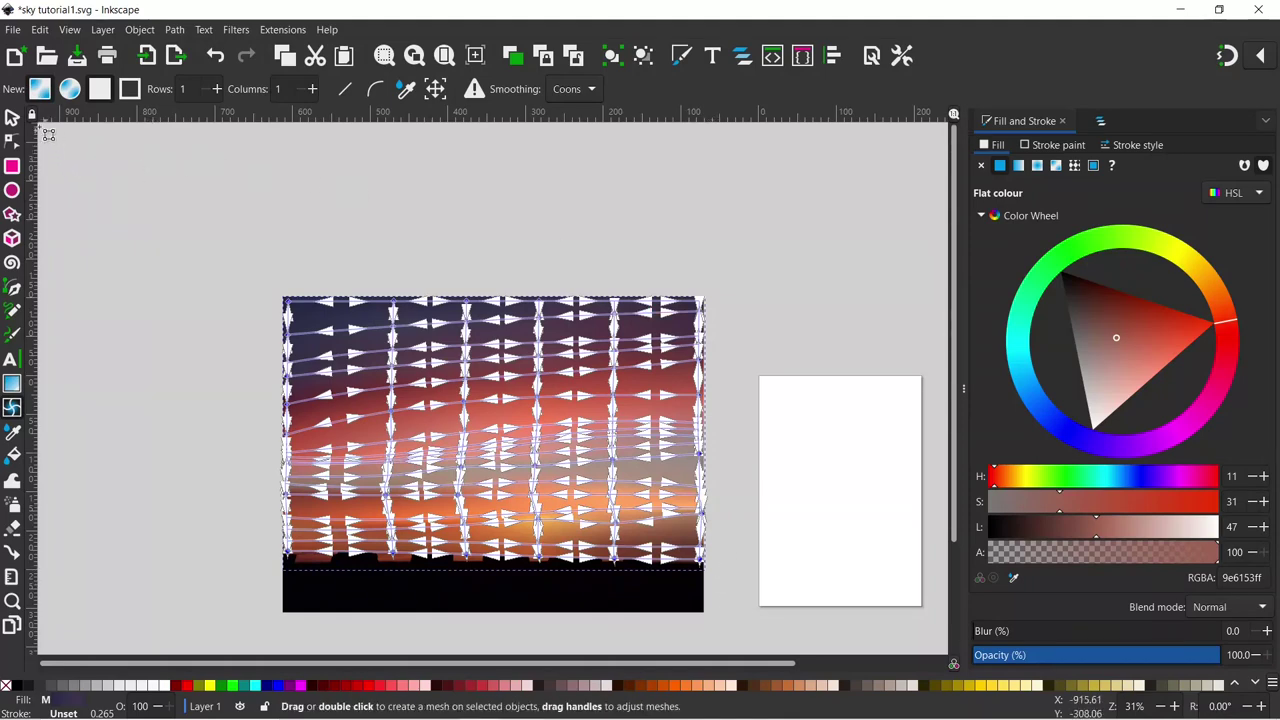
pyautogui.click(12, 118)
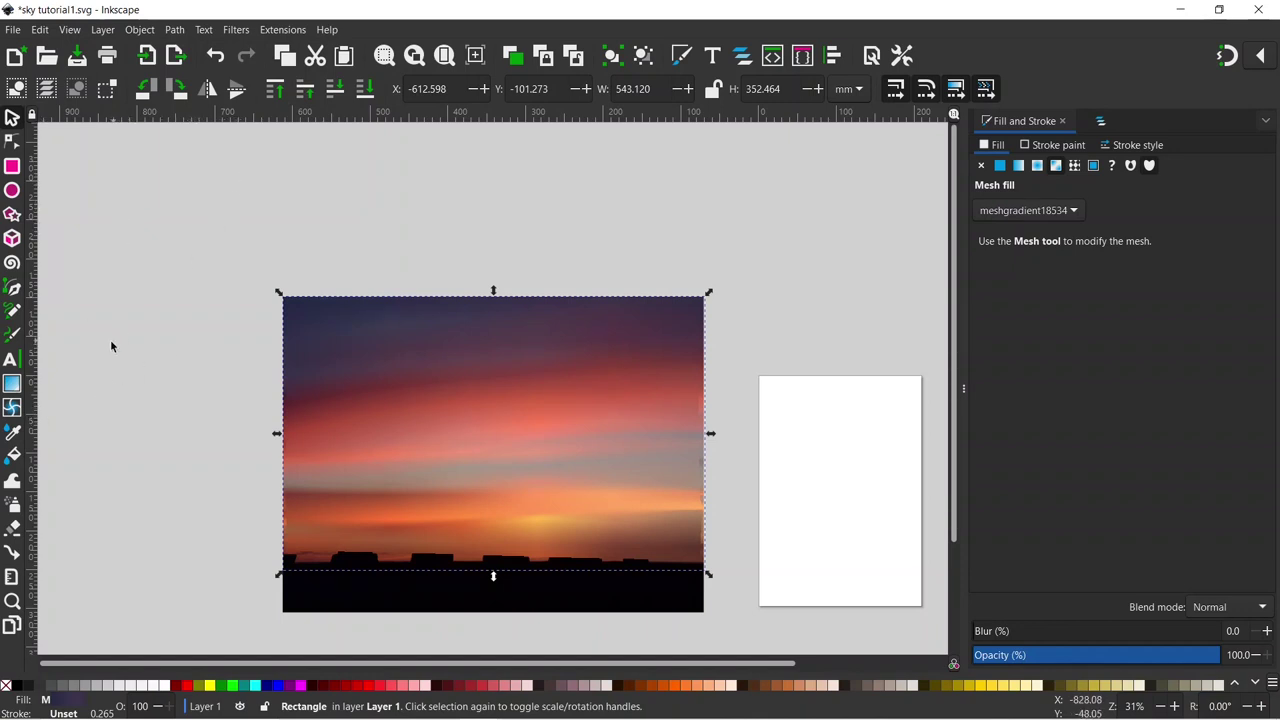
pyautogui.click(12, 407)
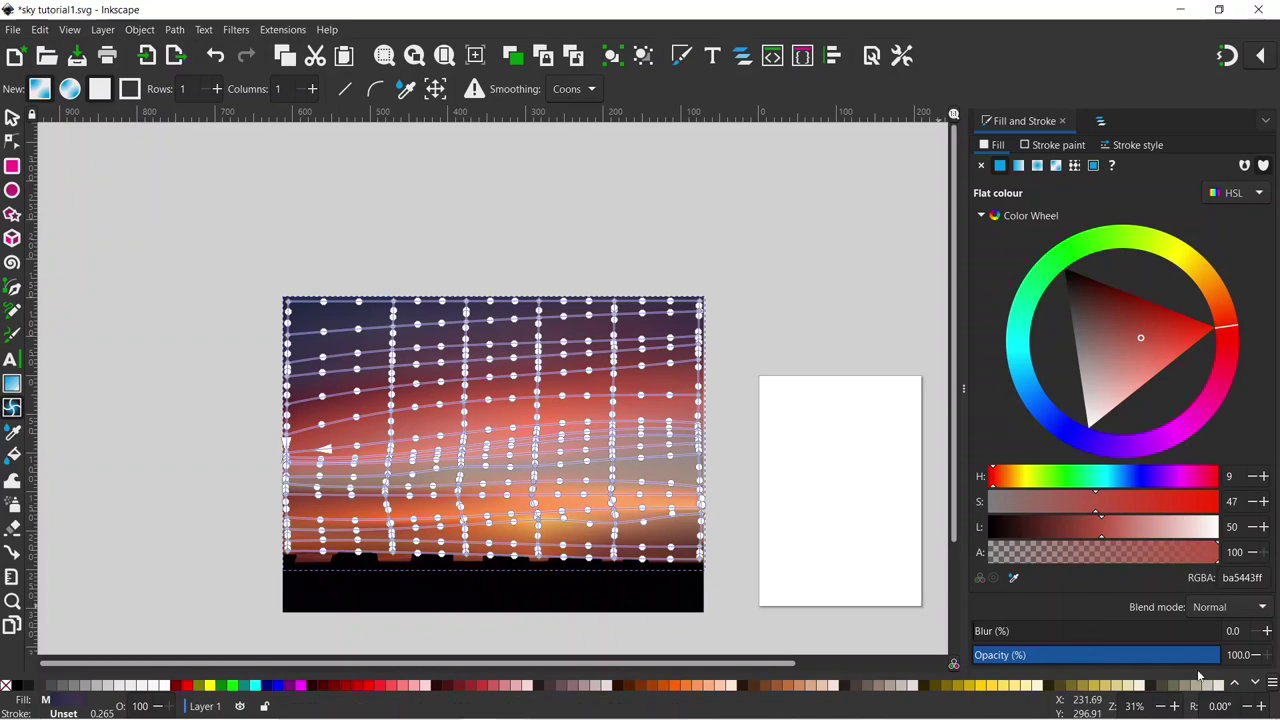
pyautogui.click(13, 119)
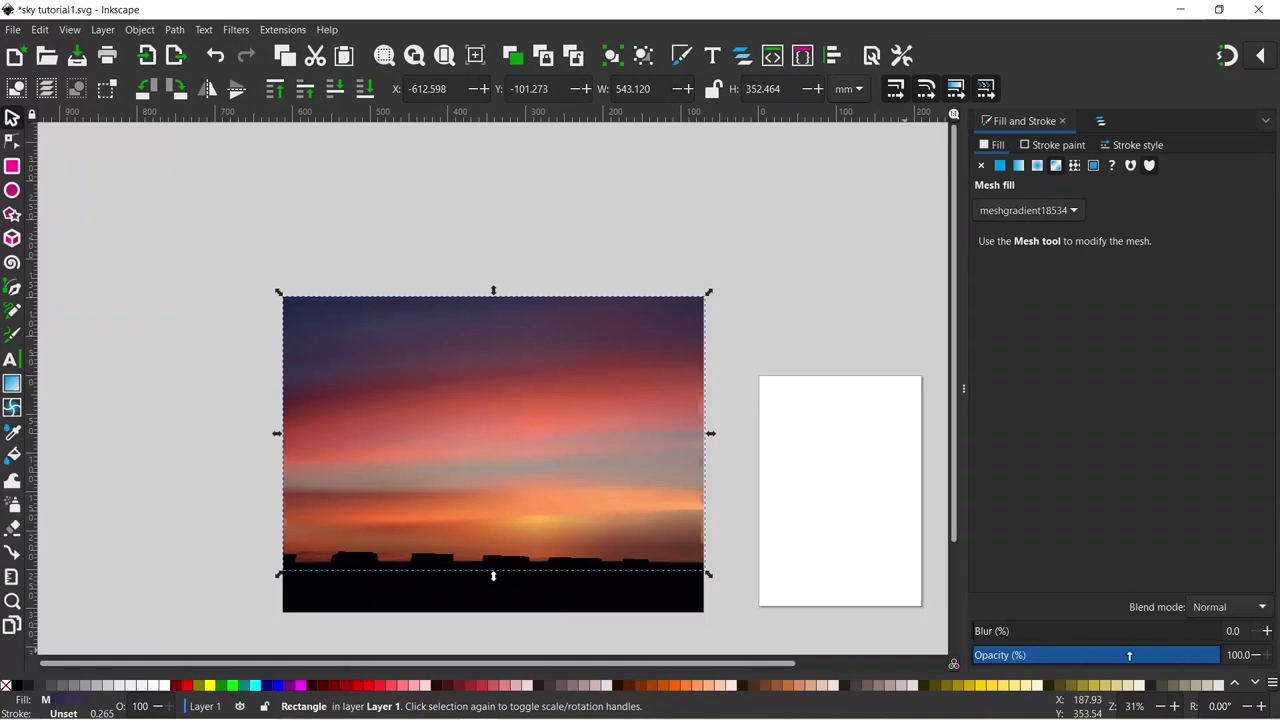
pyautogui.moveTo(1129, 655); pyautogui.dragTo(972, 655)
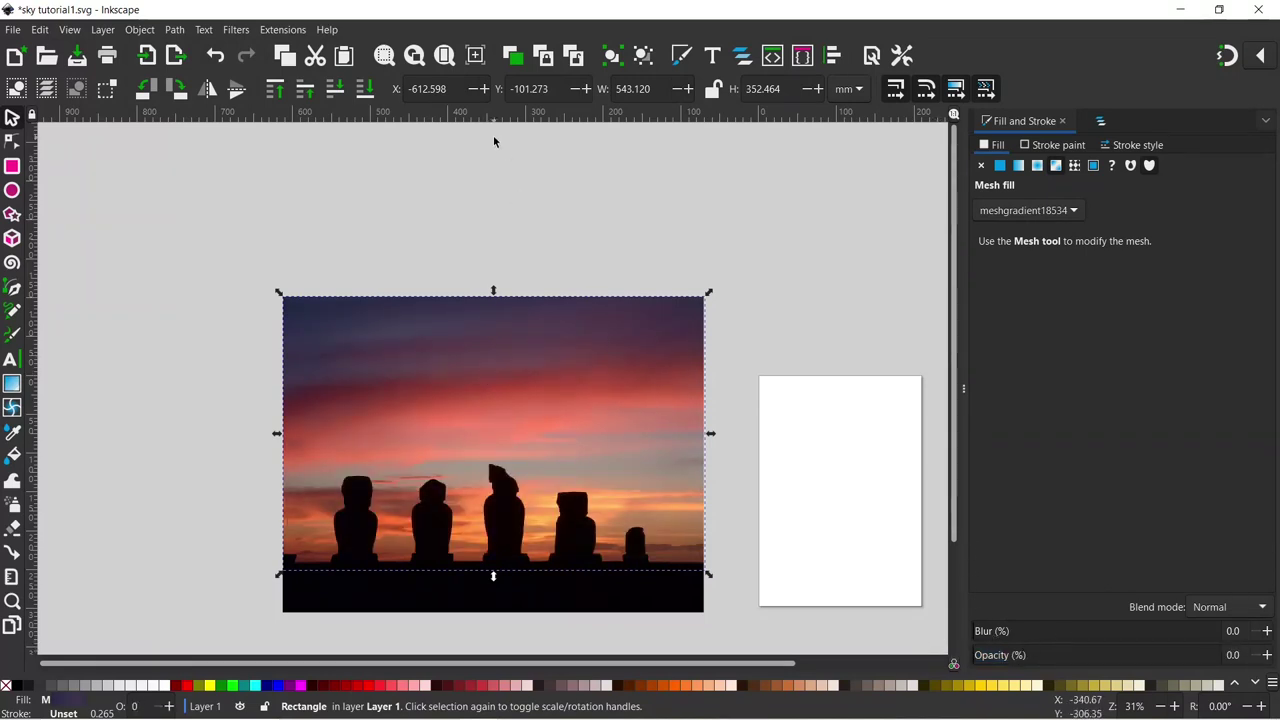
pyautogui.click(447, 199)
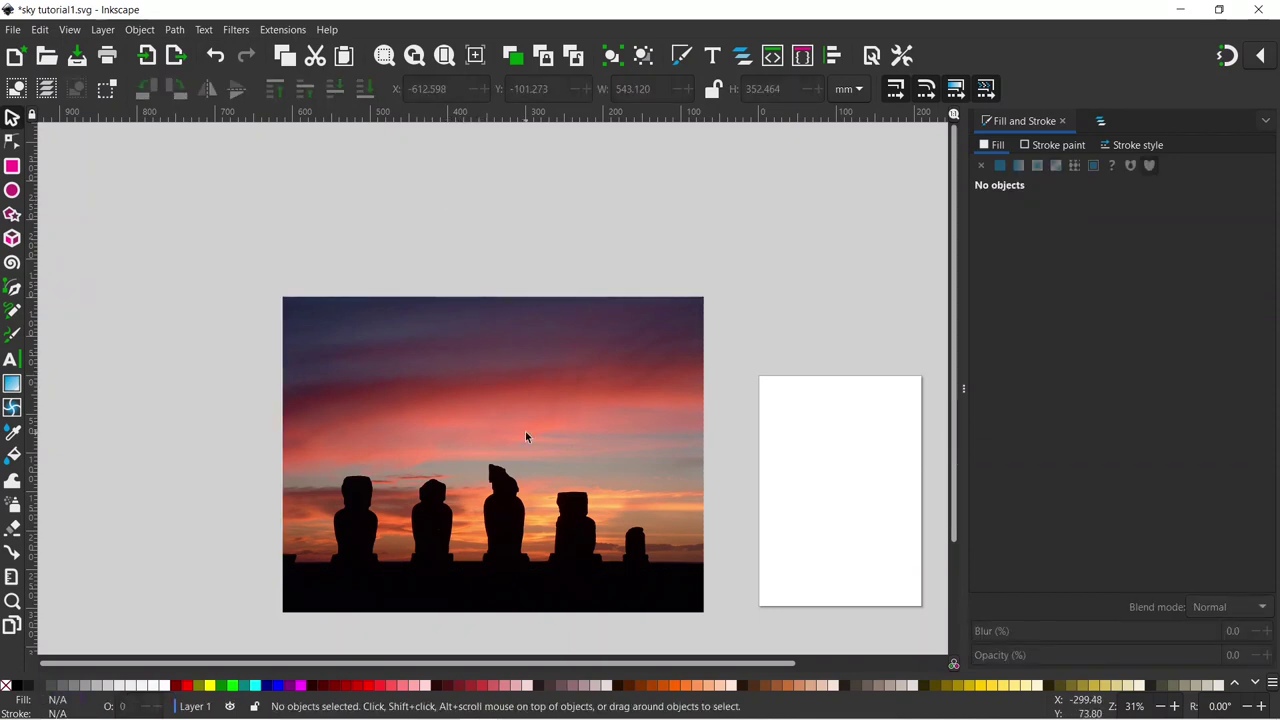
# - Lock the image17175 photo in Layers and Objects
pyautogui.click(1104, 122)
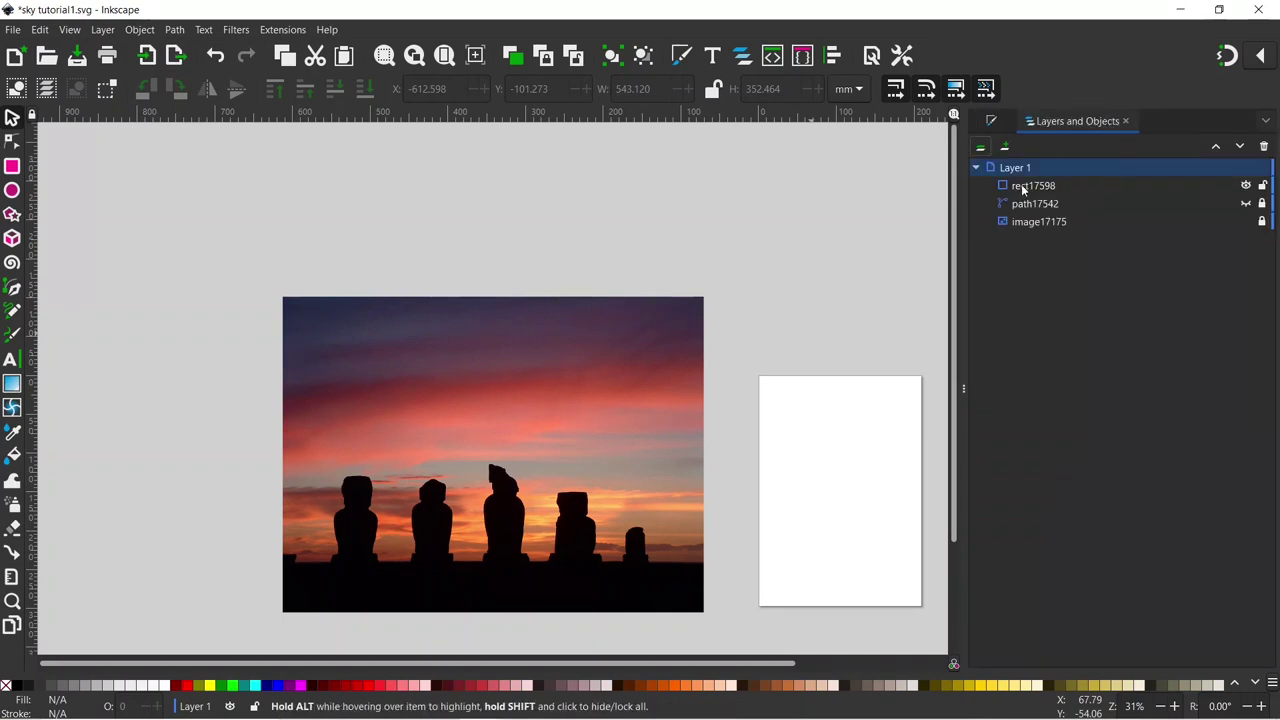
pyautogui.click(1262, 222)
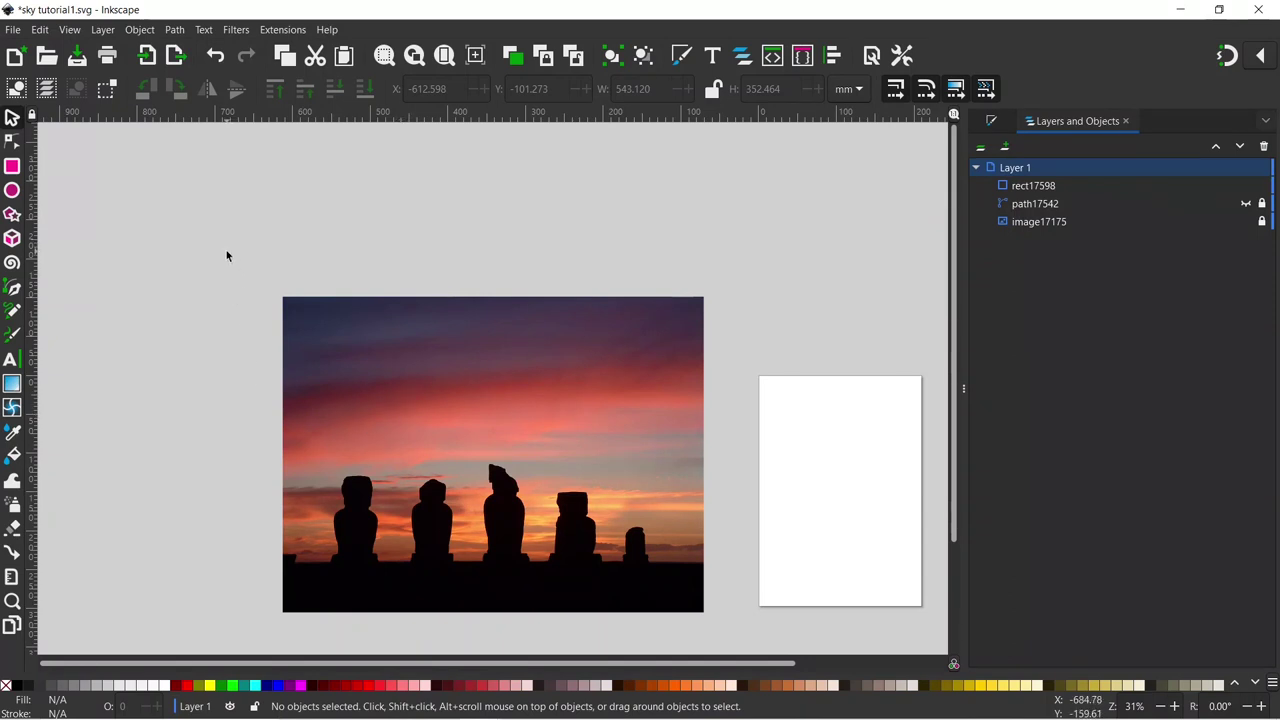
pyautogui.moveTo(227, 251); pyautogui.dragTo(734, 600)
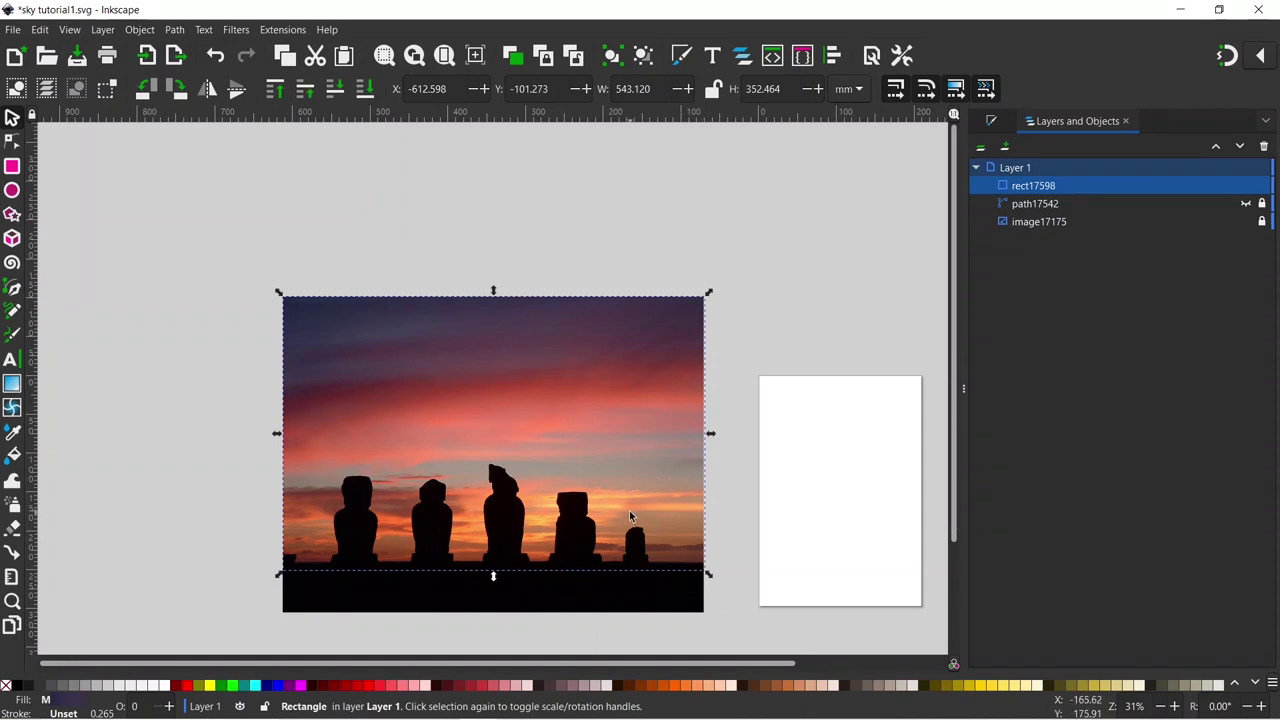
pyautogui.click(603, 229)
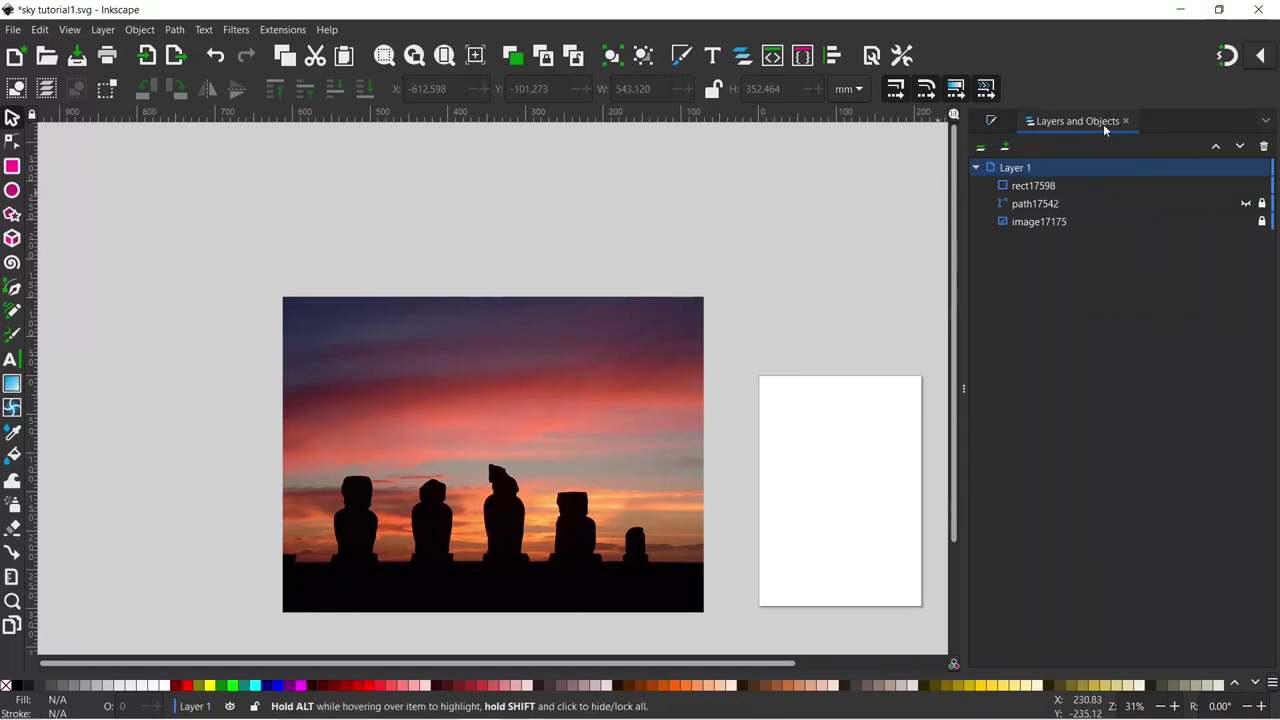
# - Rename the rect17598 rectangle to 'sky'
pyautogui.click(1030, 188)
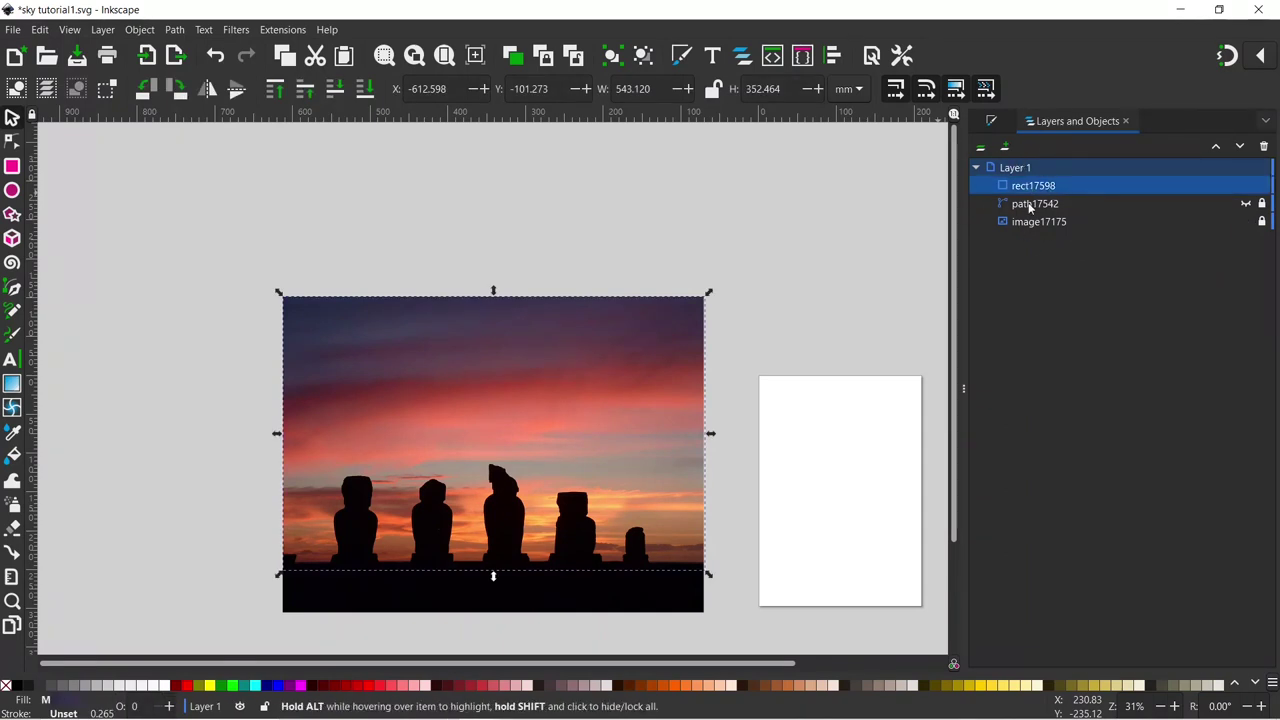
pyautogui.click(1031, 190)
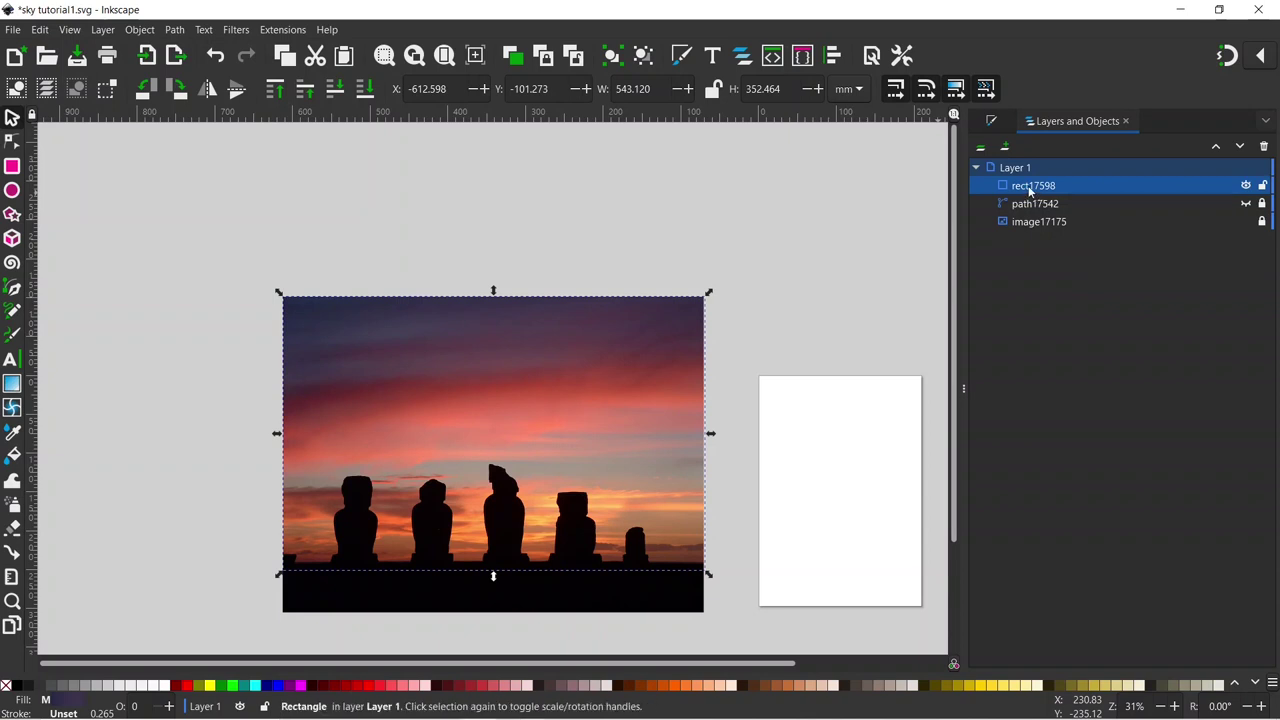
pyautogui.doubleClick(1031, 190)
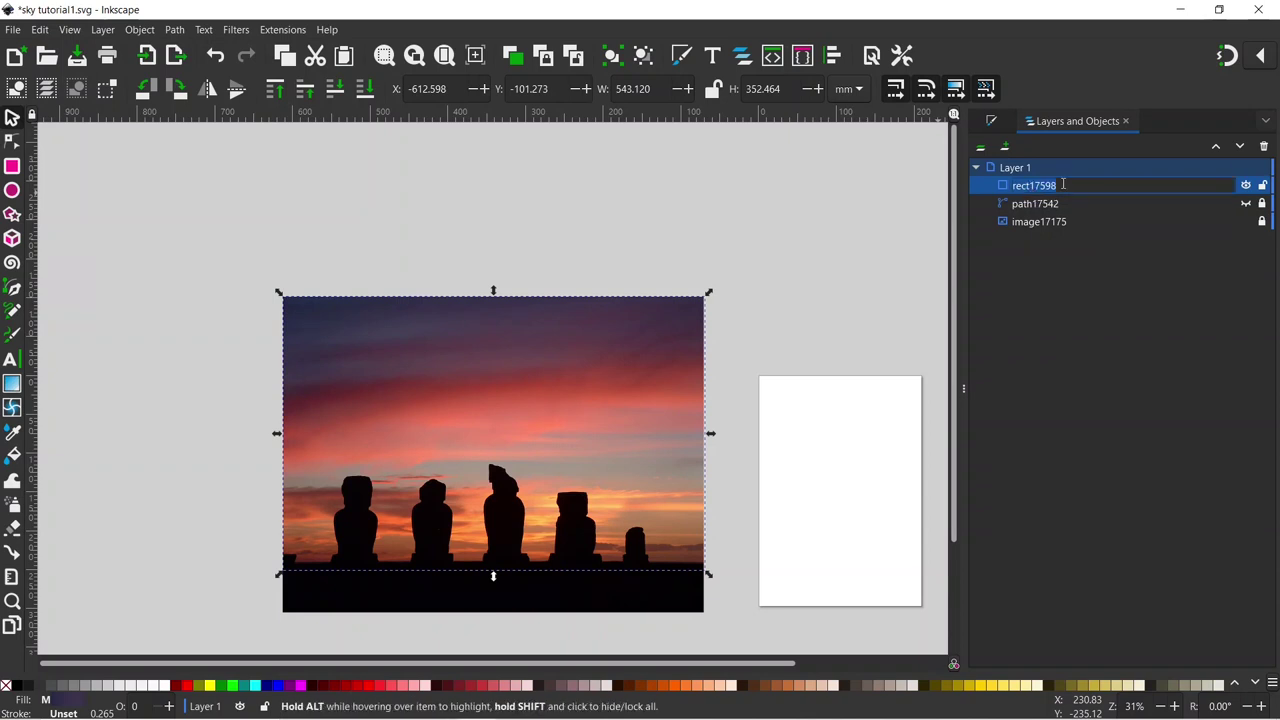
pyautogui.write('sky')
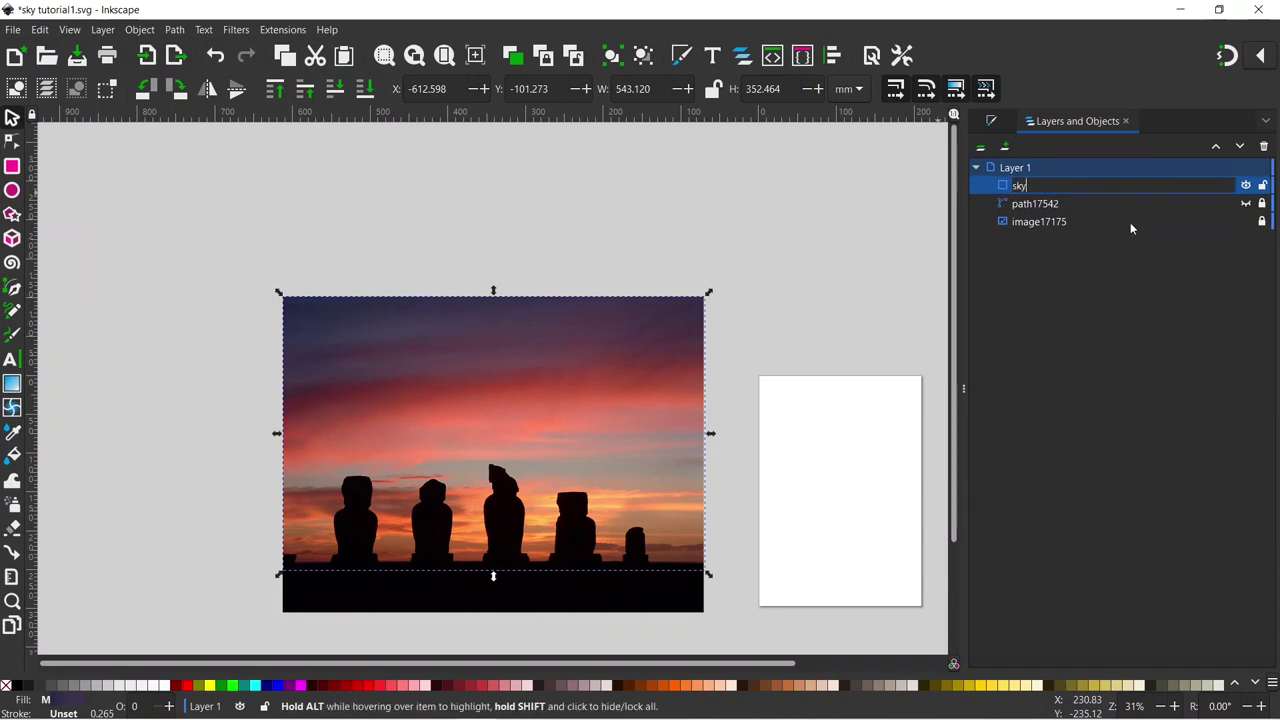
pyautogui.press('Return')
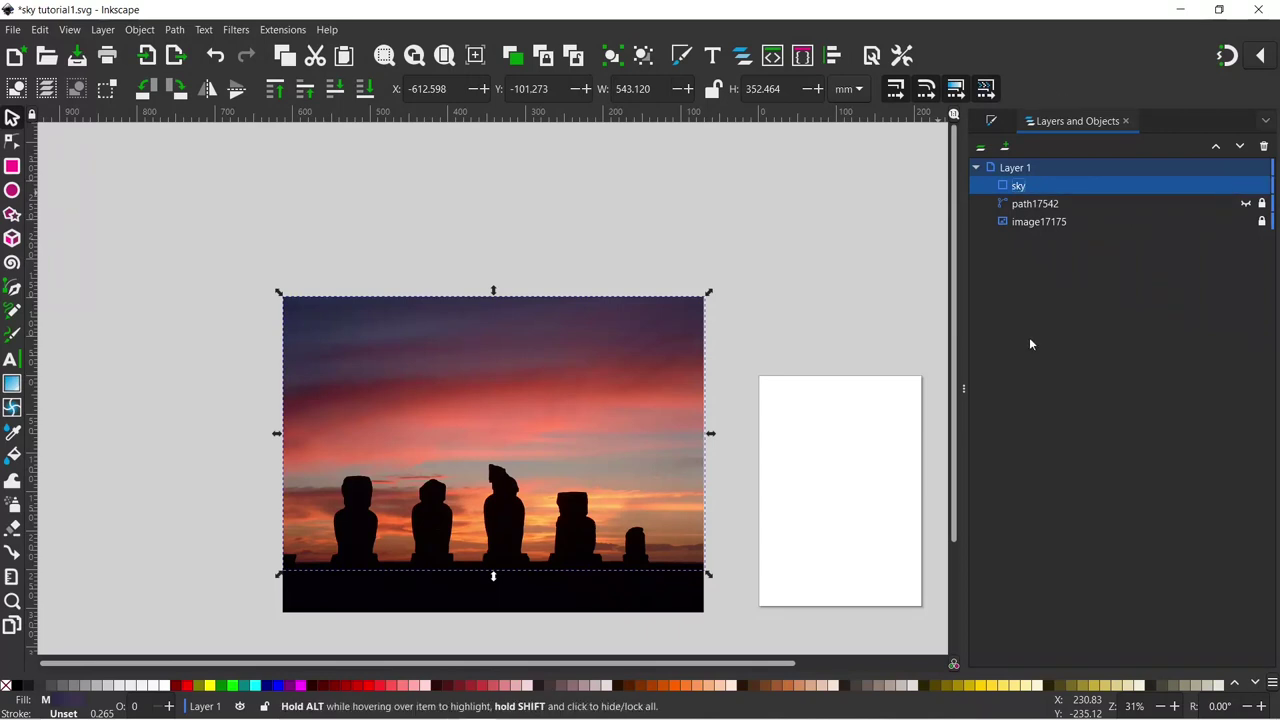
# - Reselect the sky rectangle and restore its Fill and Stroke opacity to 100
pyautogui.click(726, 228)
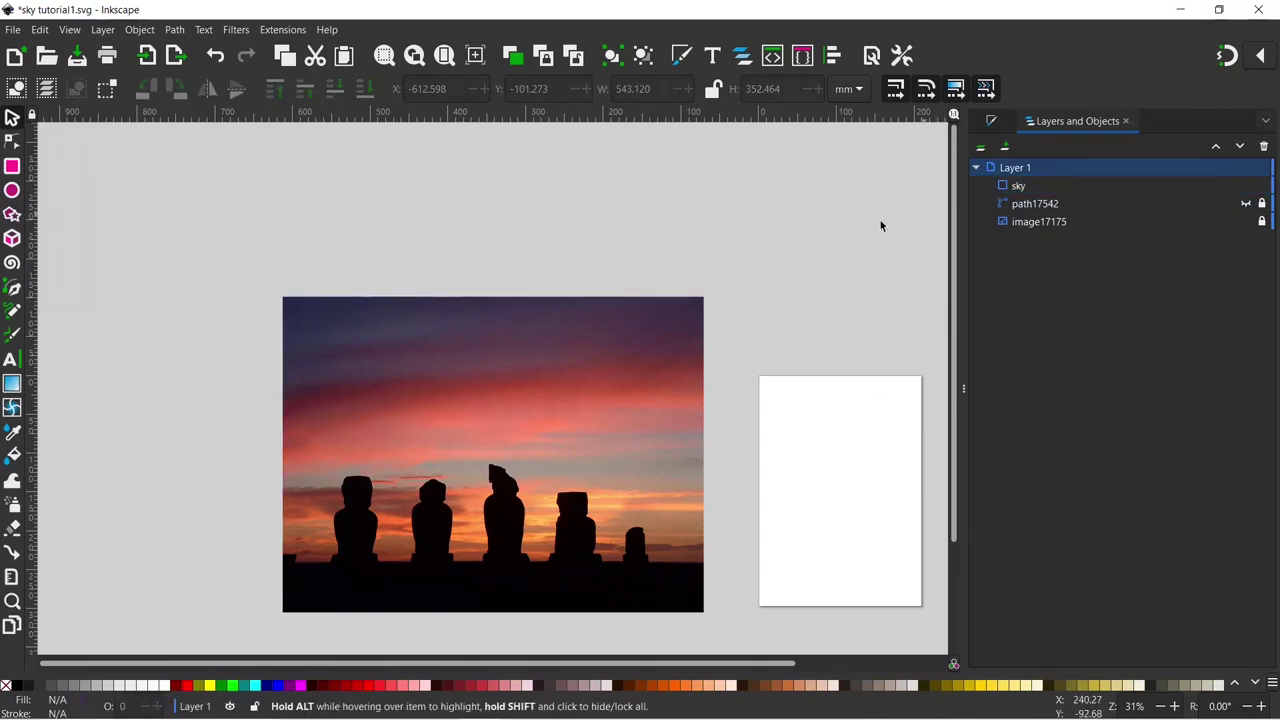
pyautogui.click(1019, 186)
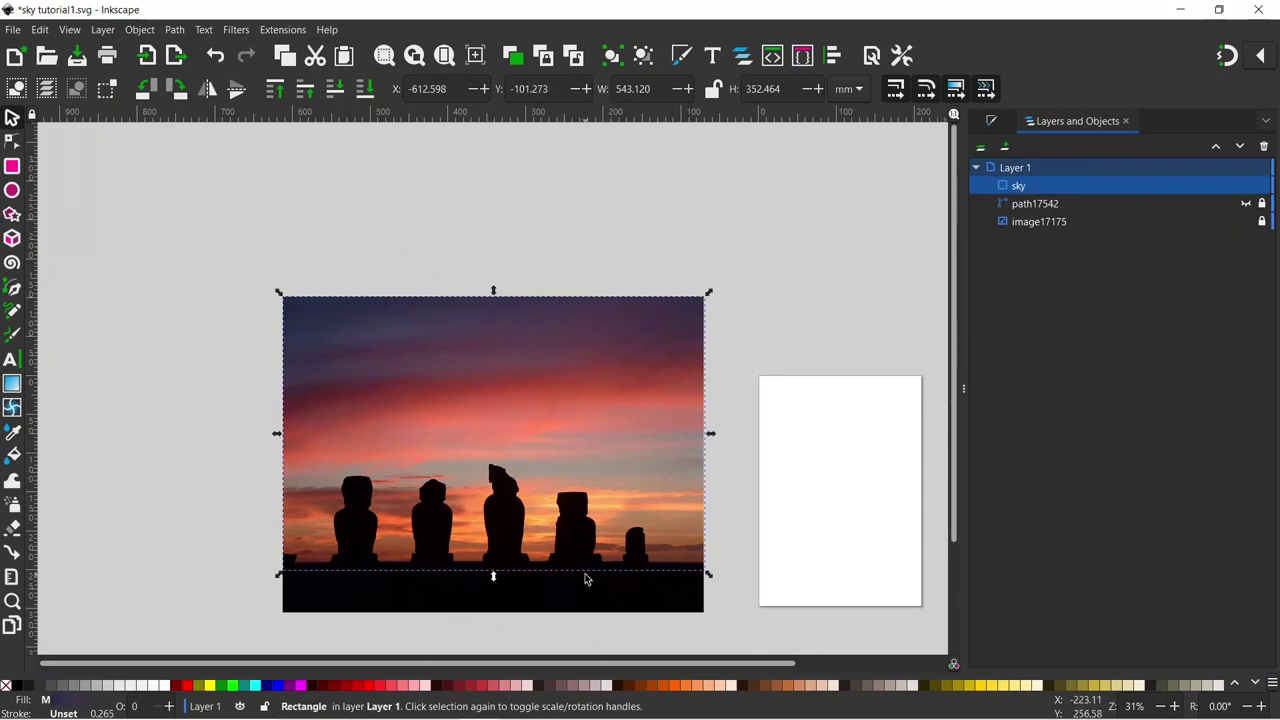
pyautogui.click(993, 121)
pyautogui.moveTo(986, 655); pyautogui.dragTo(1257, 660)
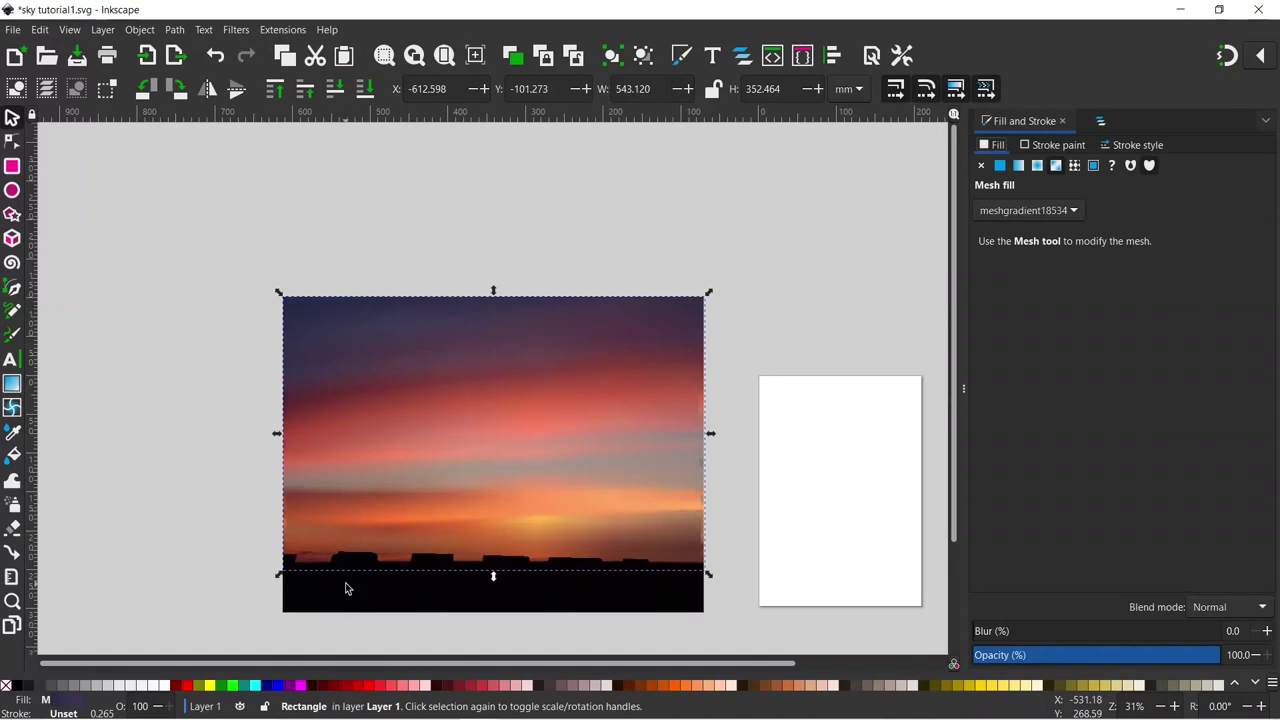
# - Shift the sky mesh's left column of nodes slightly to the left
pyautogui.click(12, 407)
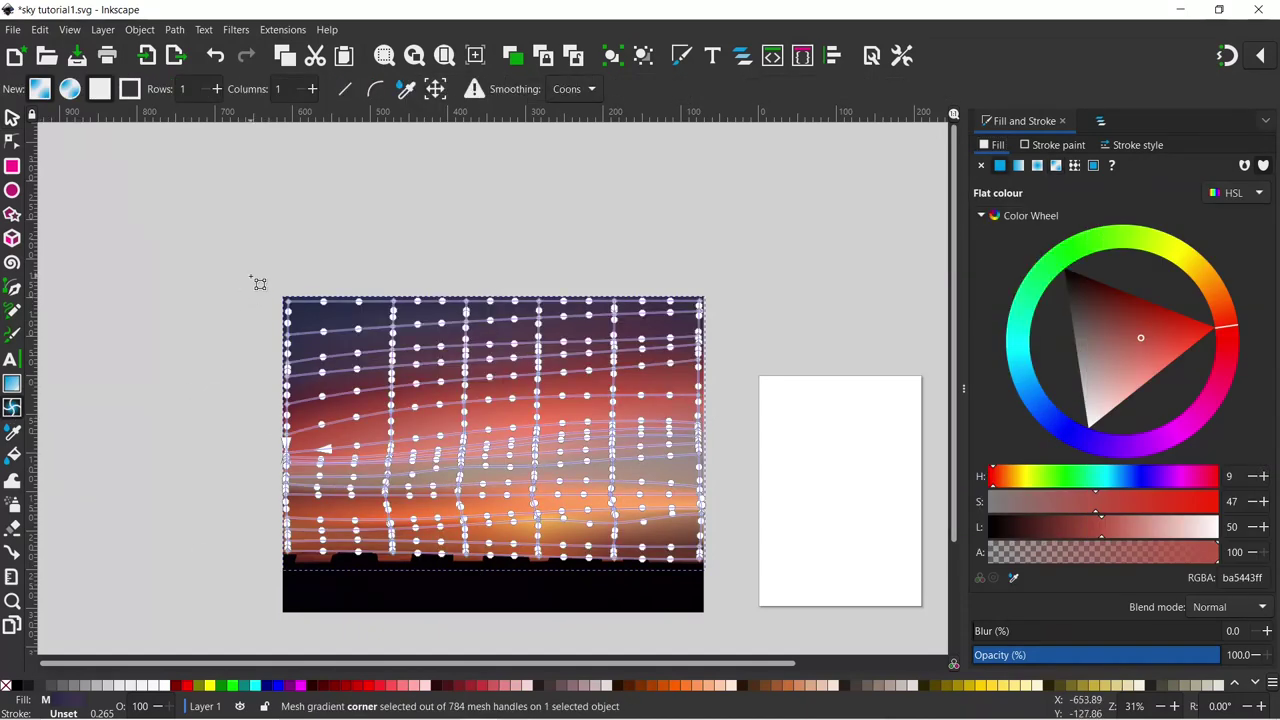
pyautogui.moveTo(269, 280); pyautogui.dragTo(307, 577)
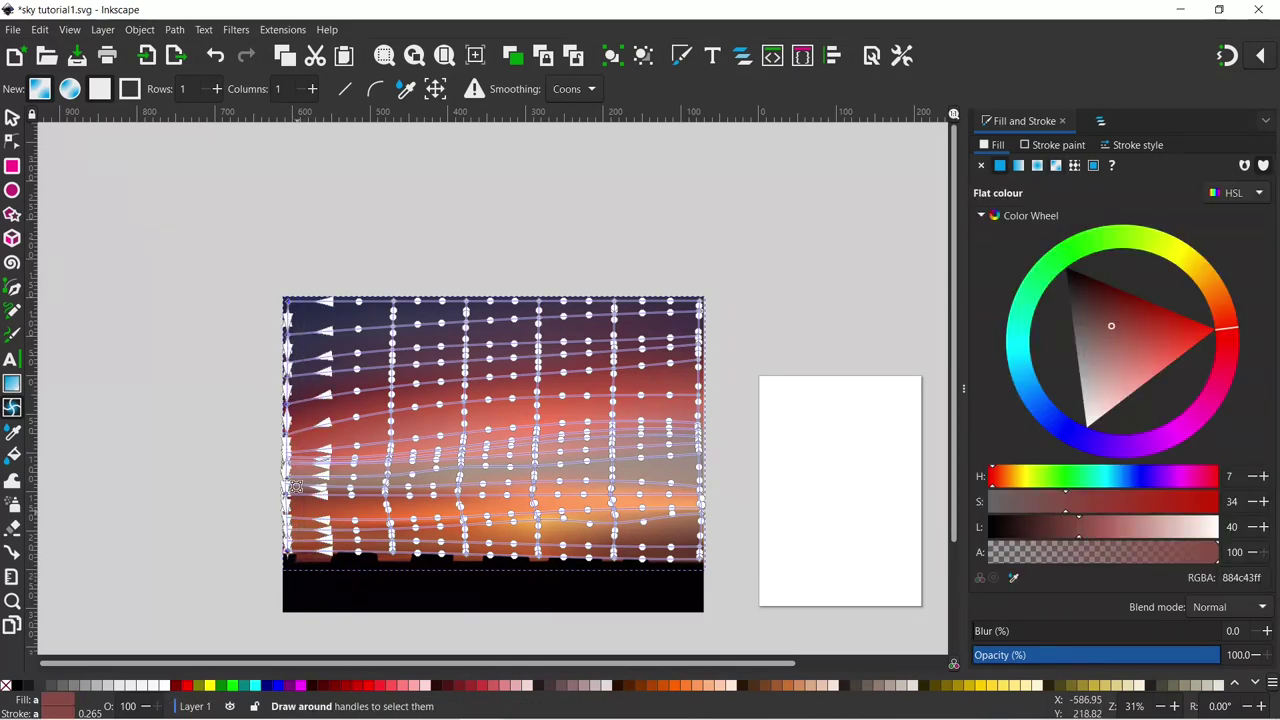
pyautogui.click(287, 302)
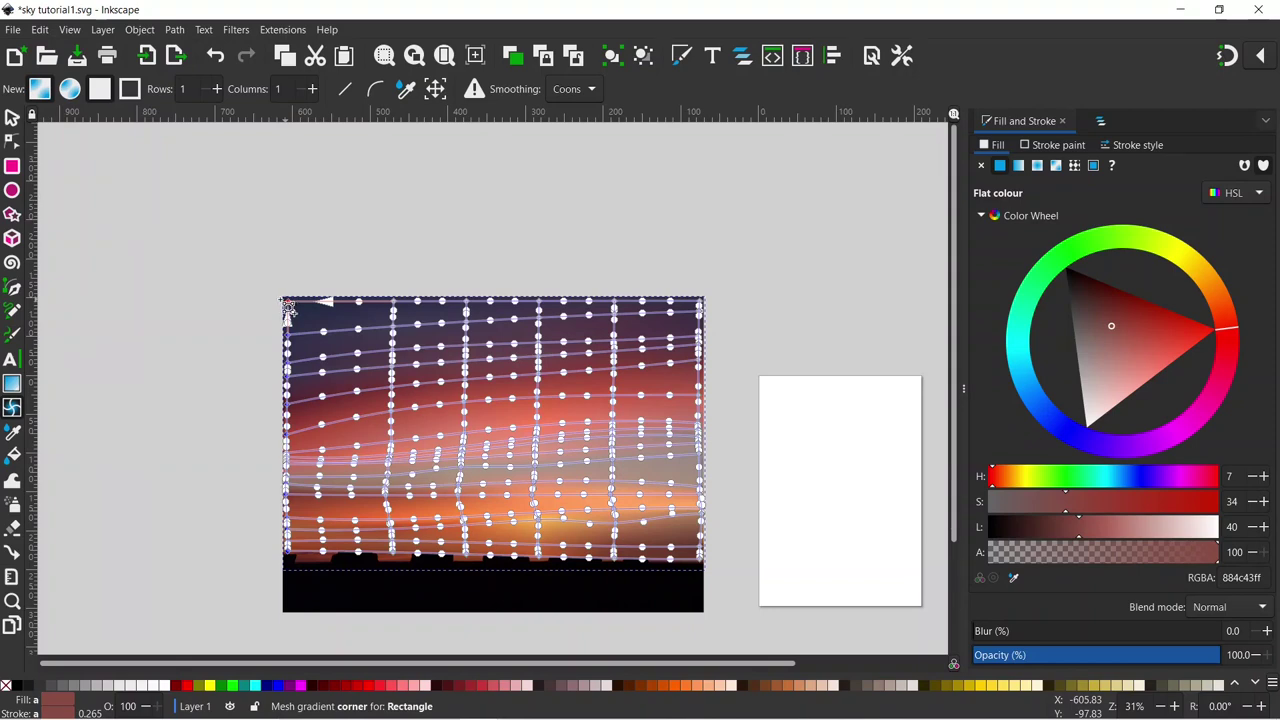
pyautogui.moveTo(287, 306); pyautogui.dragTo(277, 307)
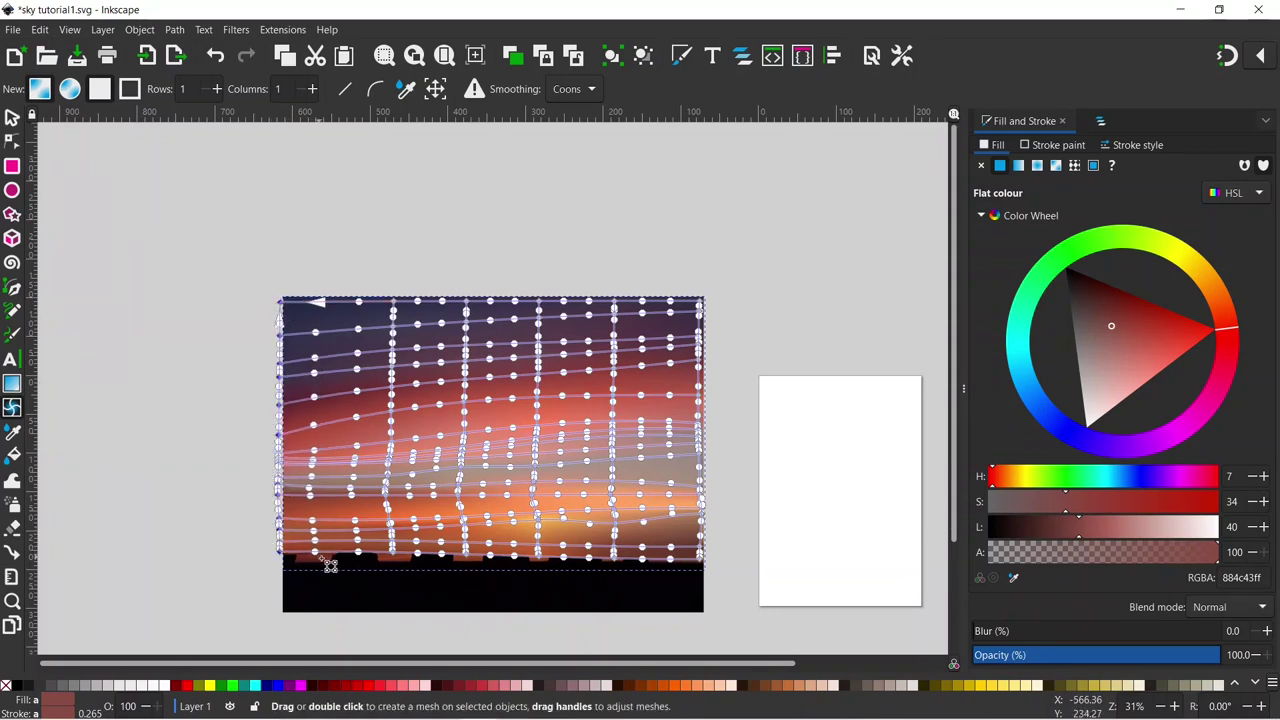
pyautogui.click(690, 270)
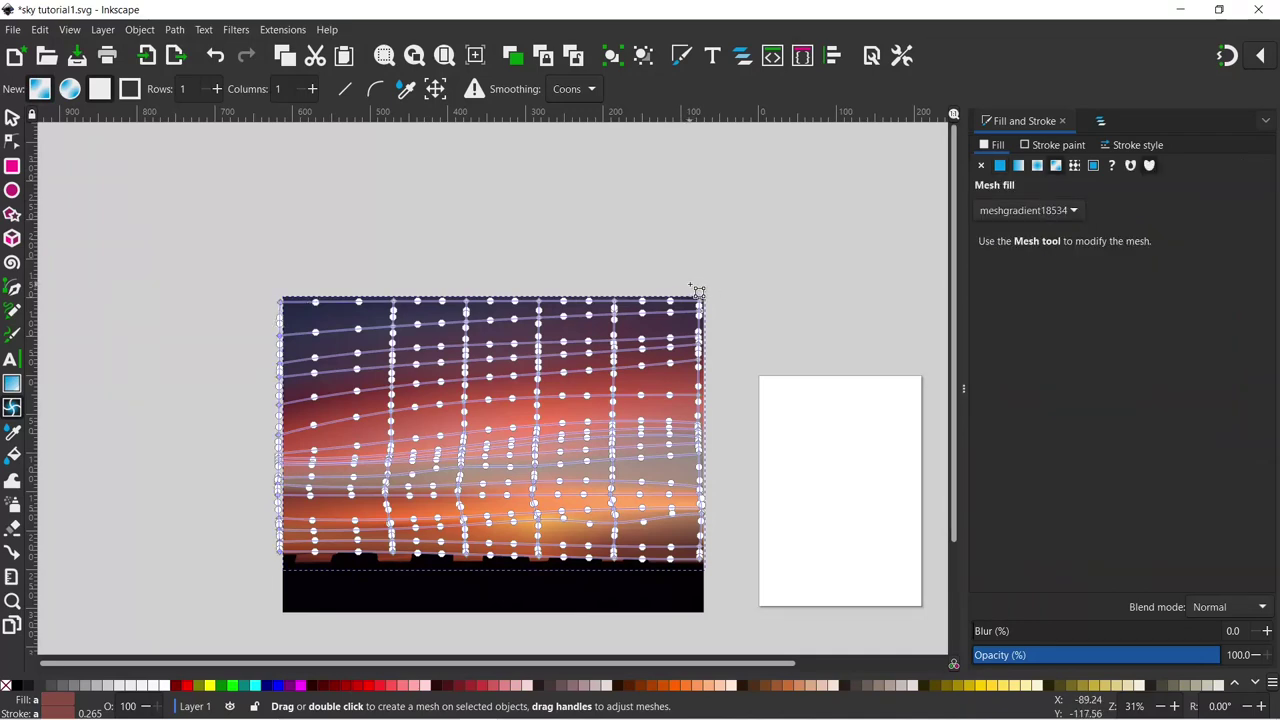
# - Nudge the right-edge column of mesh nodes two steps to the right
pyautogui.moveTo(693, 287); pyautogui.dragTo(746, 571)
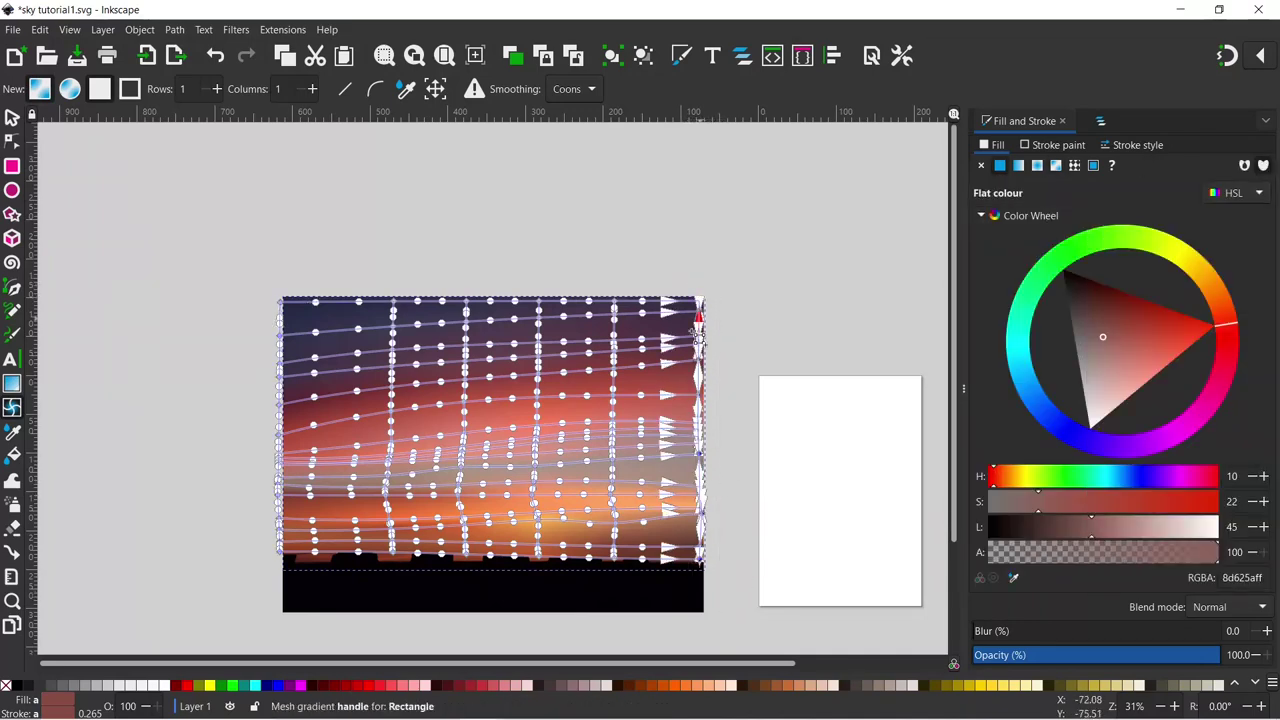
pyautogui.scroll(1, 705, 560)
pyautogui.scroll(1, 714, 563)
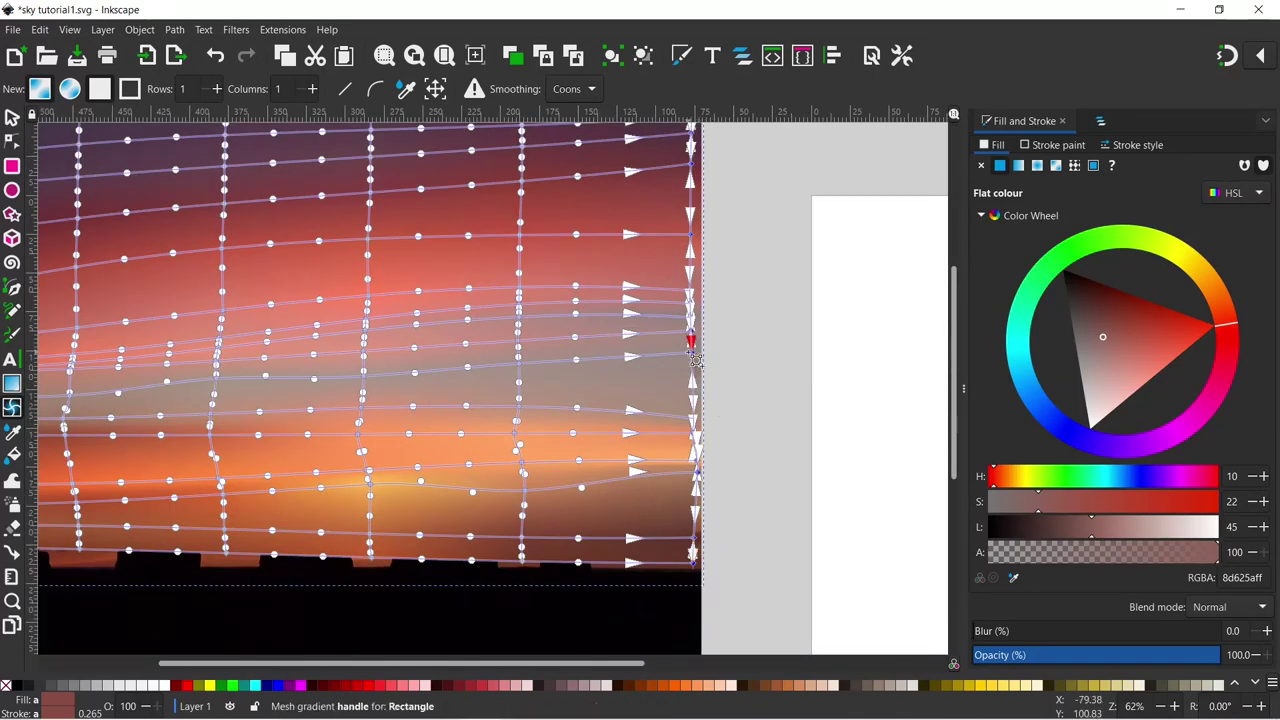
pyautogui.press('Right')
pyautogui.press('Right')
pyautogui.press('Right')
pyautogui.press('Right')
pyautogui.press('Right')
pyautogui.press('Right')
pyautogui.press('Right')
pyautogui.press('Right')
pyautogui.press('Right')
pyautogui.press('Right')
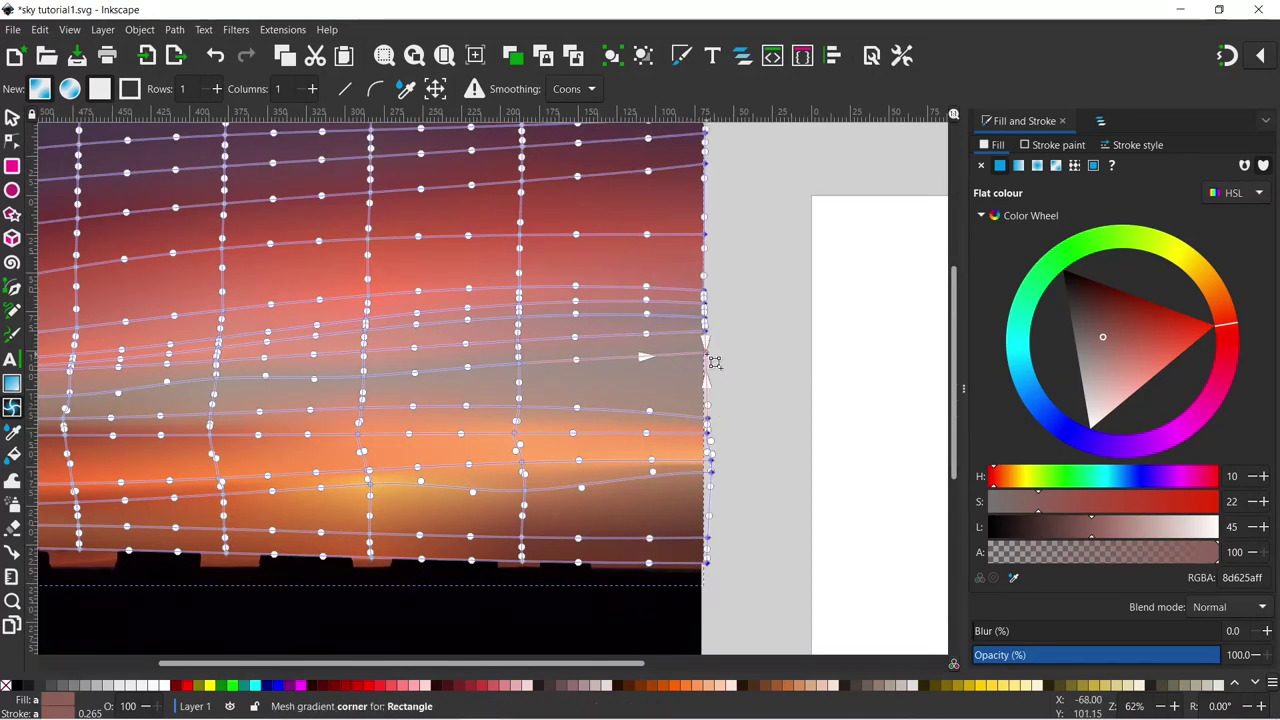
pyautogui.press('Right')
pyautogui.press('Right')
pyautogui.press('Right')
pyautogui.press('Right')
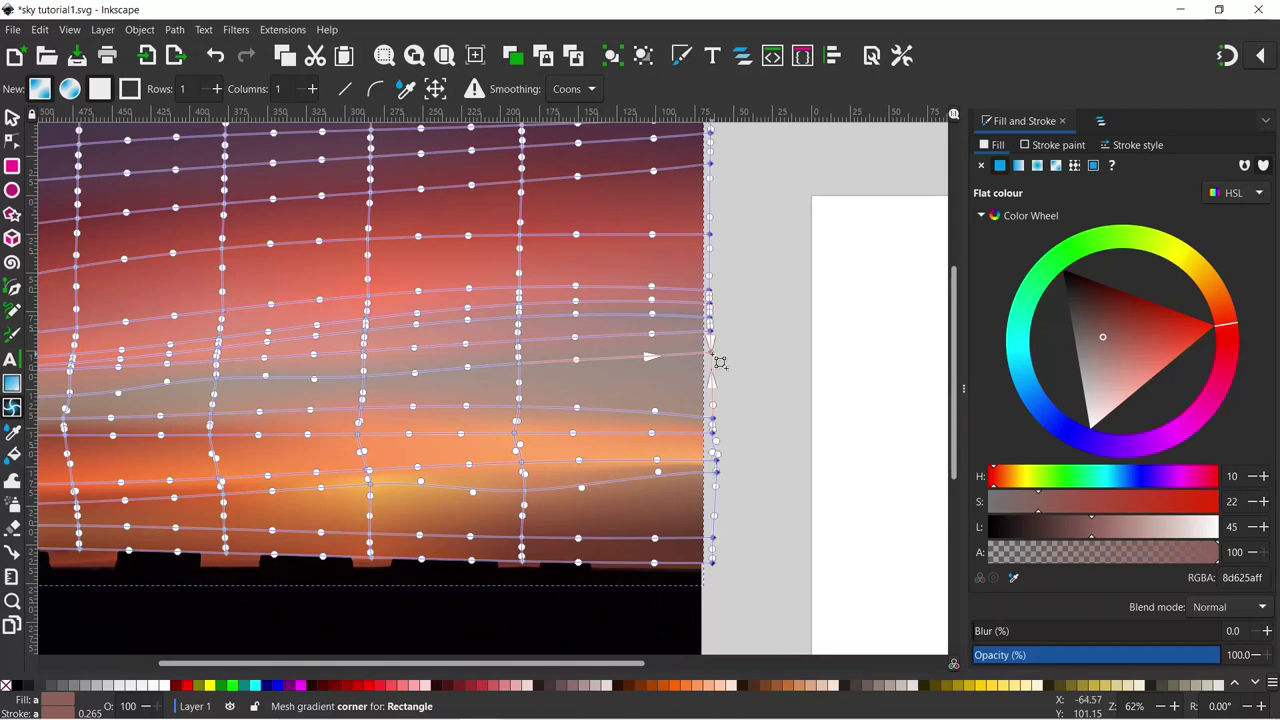
pyautogui.scroll(-3, 746, 571)
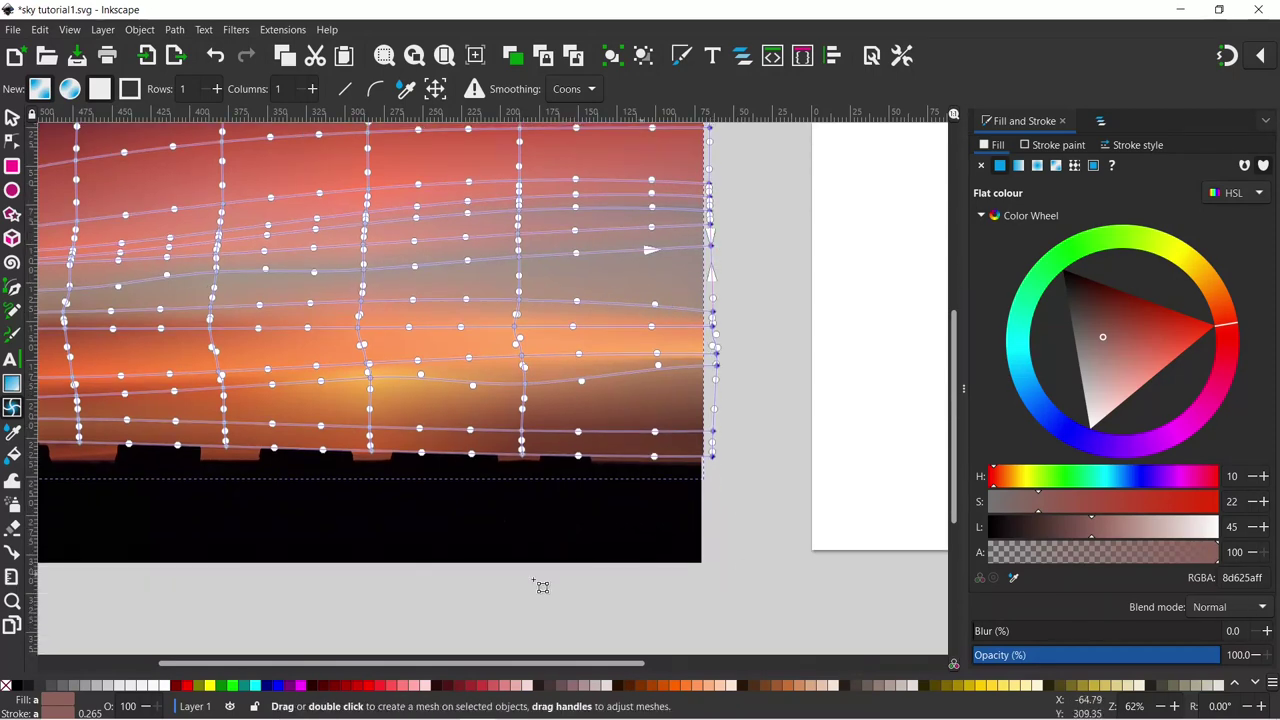
pyautogui.keyDown('ctrl'); pyautogui.scroll(-2, 291, 558); pyautogui.keyUp('ctrl')
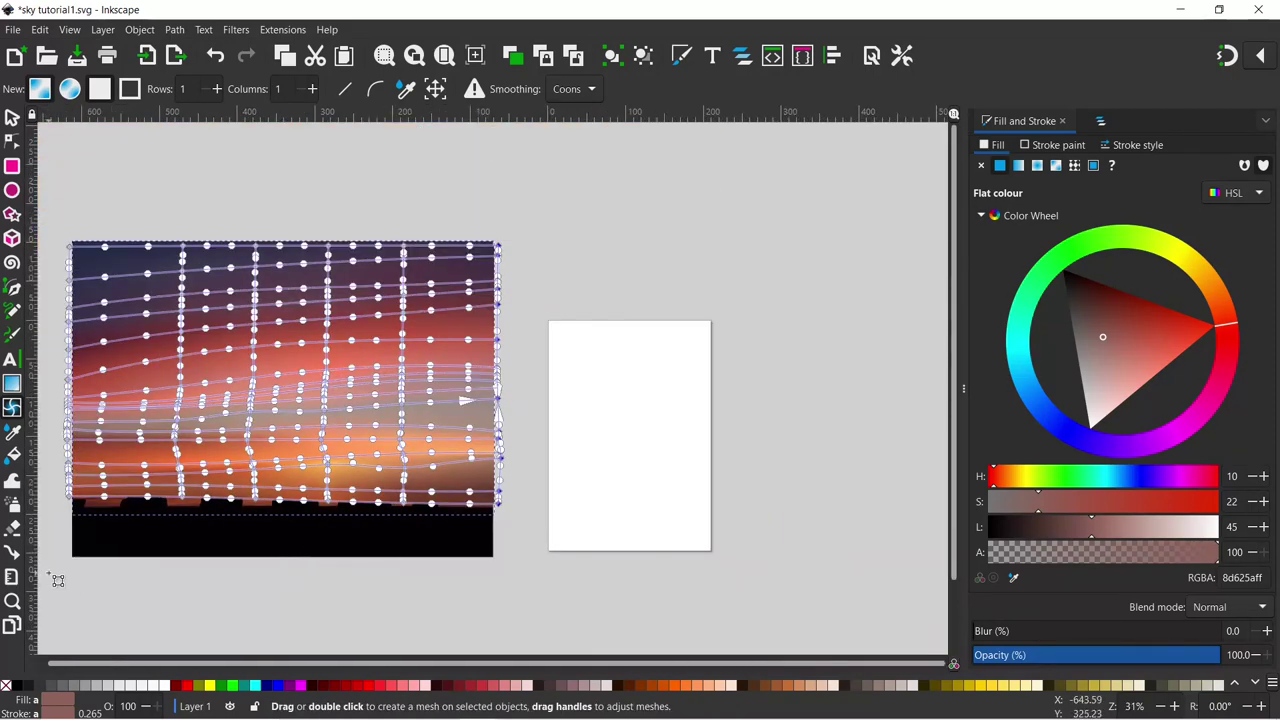
# - Pull the bottom mesh row down and the top row up to the rectangle's edges
pyautogui.moveTo(56, 496)
pyautogui.mouseDown()
pyautogui.moveTo(160, 531)
pyautogui.moveTo(518, 564)
pyautogui.mouseUp()
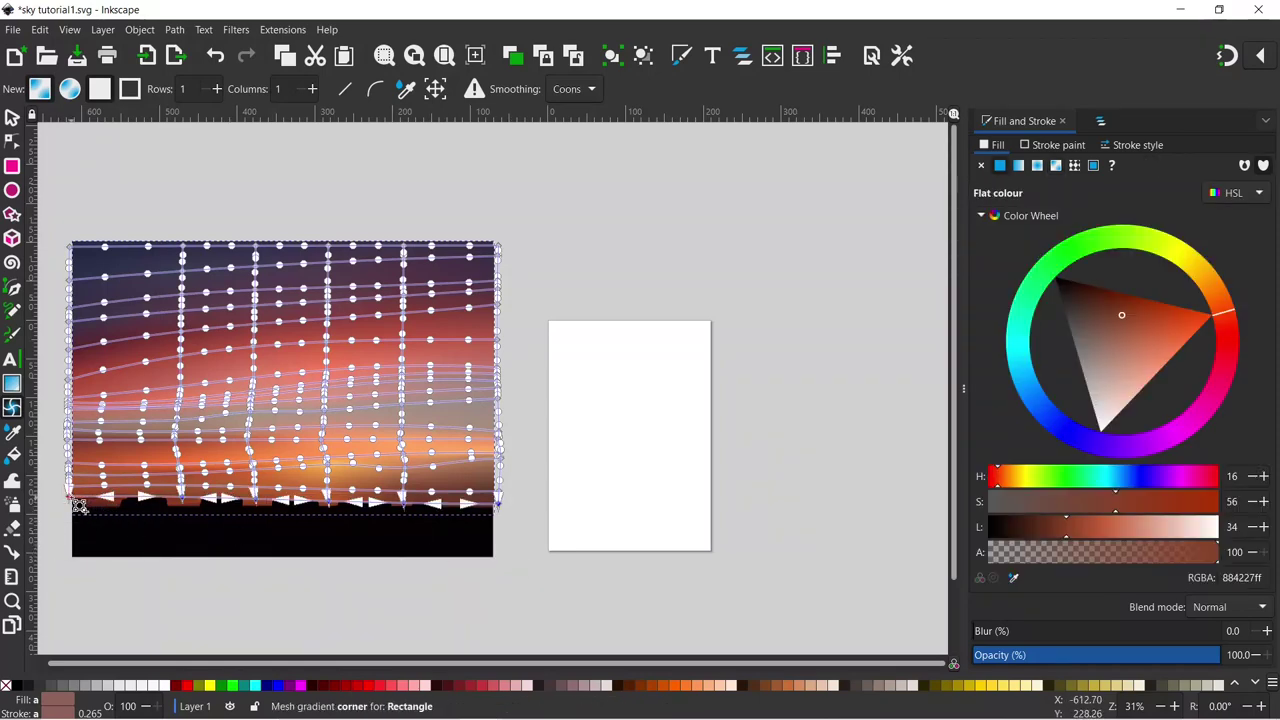
pyautogui.moveTo(77, 513); pyautogui.dragTo(78, 533)
pyautogui.moveTo(57, 228); pyautogui.dragTo(517, 251)
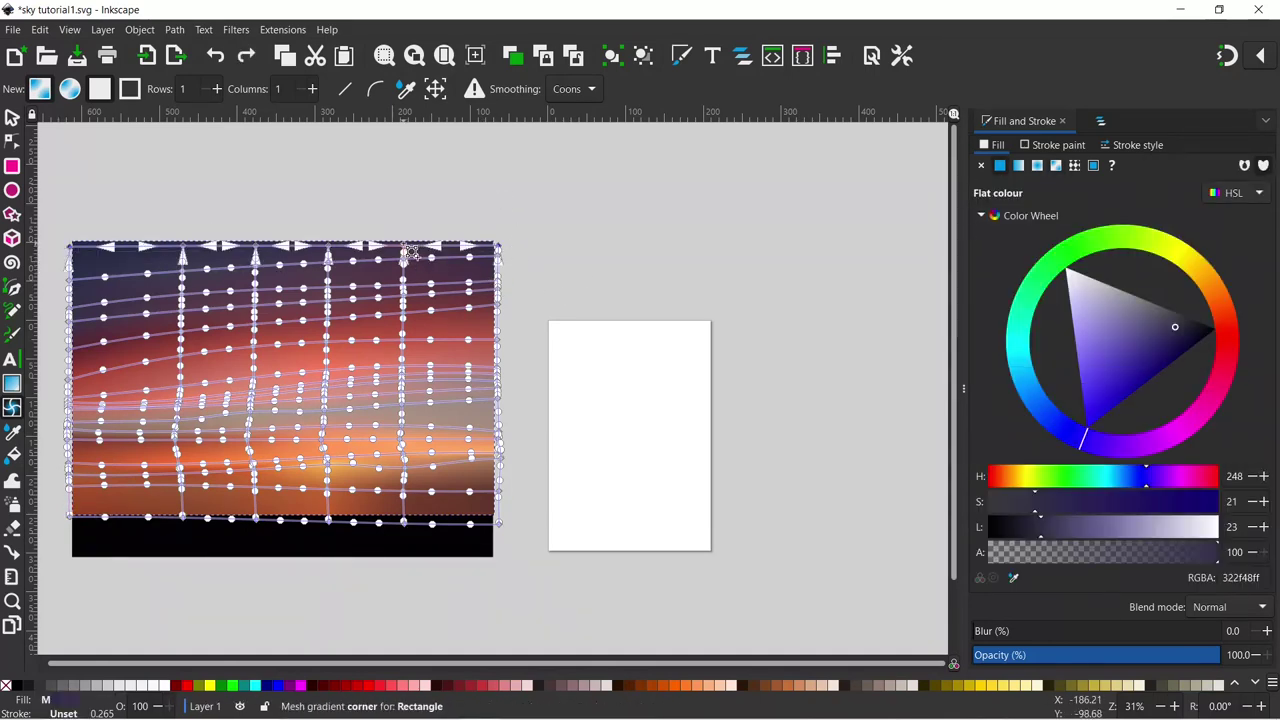
pyautogui.moveTo(404, 244); pyautogui.dragTo(409, 244)
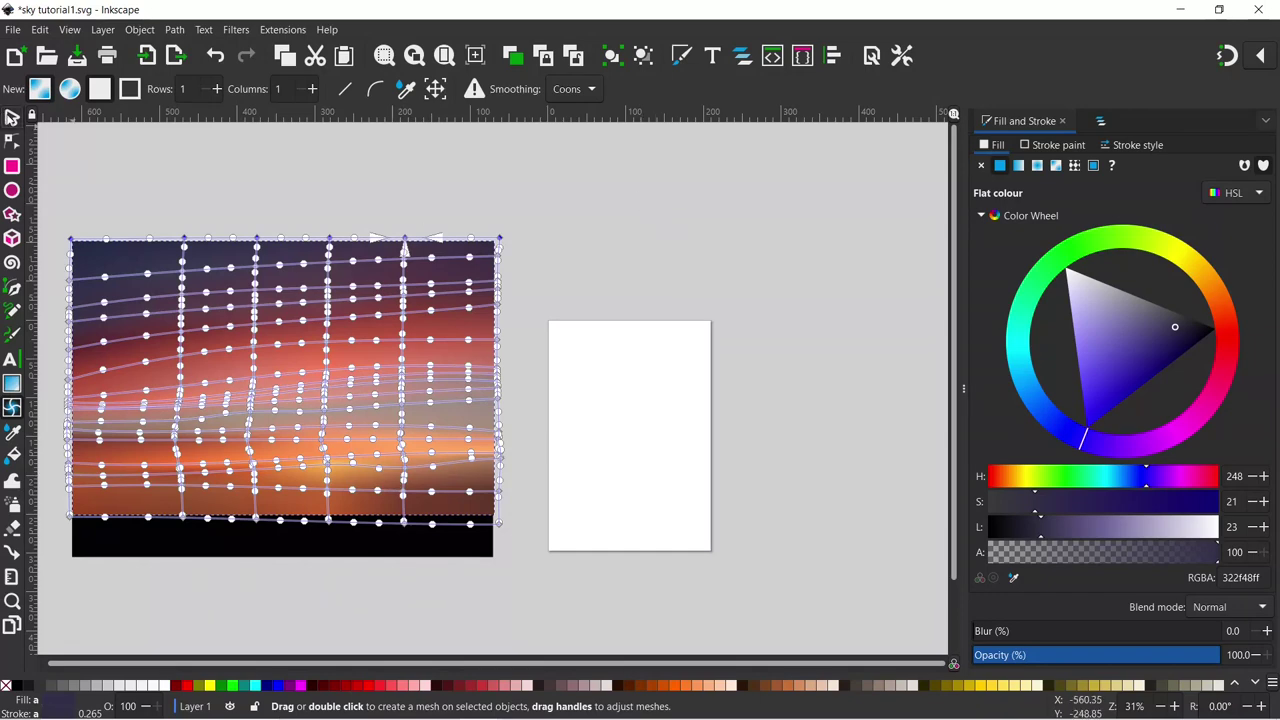
pyautogui.press('s')
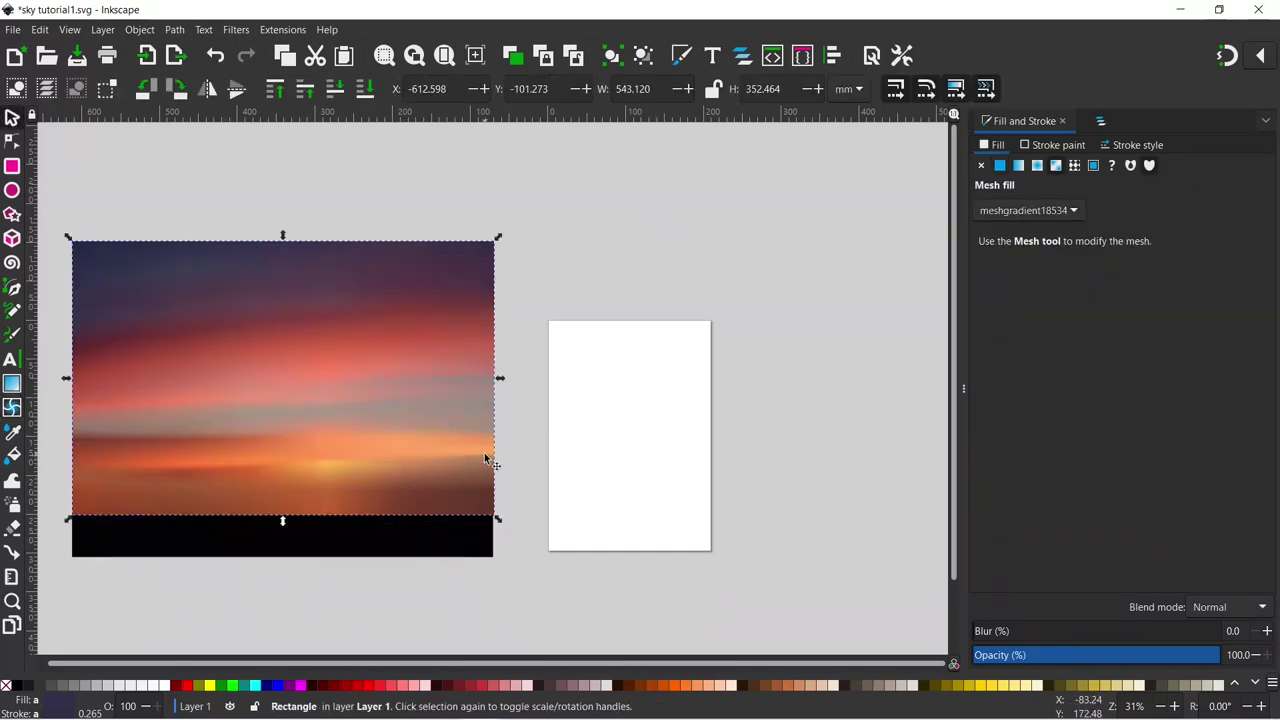
# - Bend a right-edge mesh node's handle downward and preview the softened orange glow
pyautogui.click(12, 408)
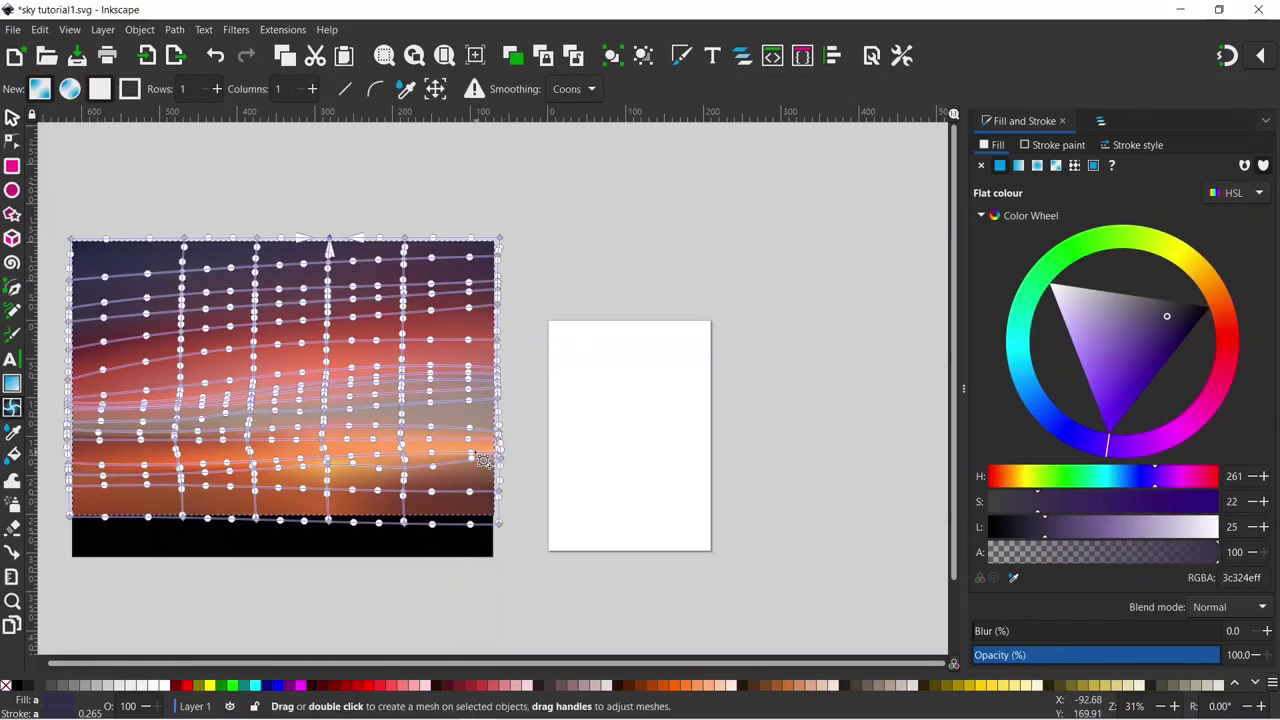
pyautogui.click(500, 449)
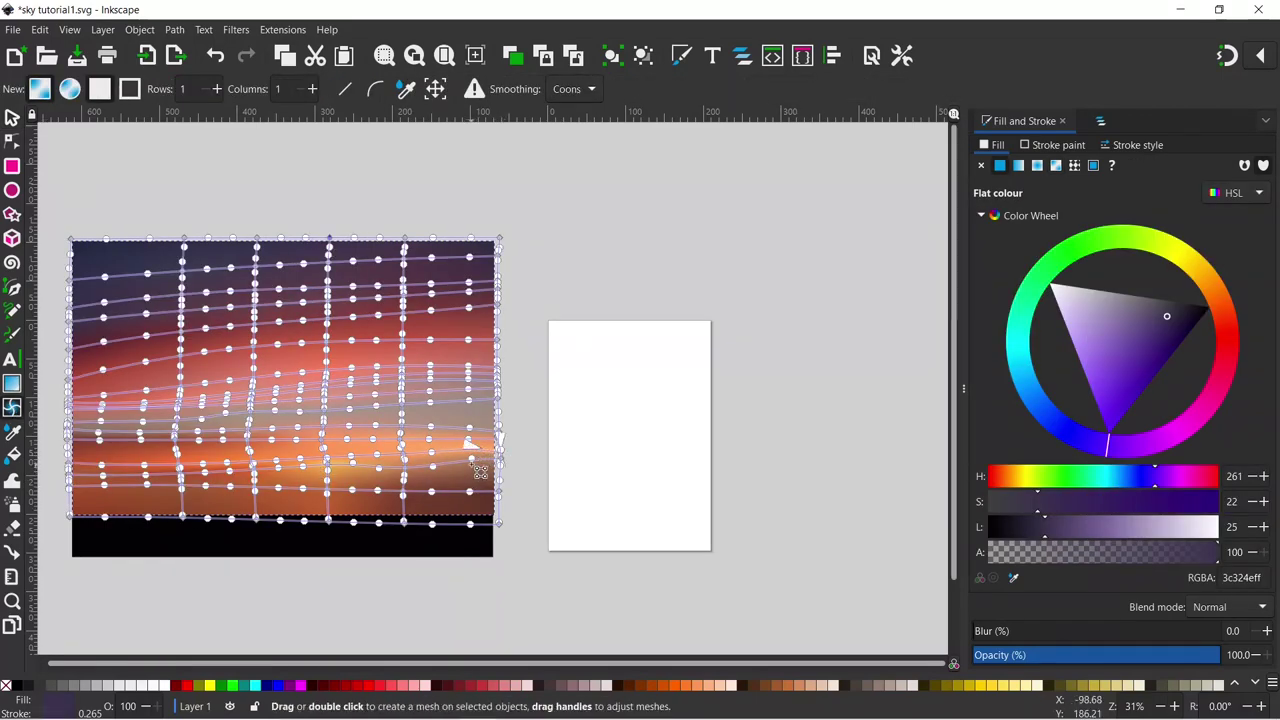
pyautogui.moveTo(468, 446); pyautogui.dragTo(467, 463)
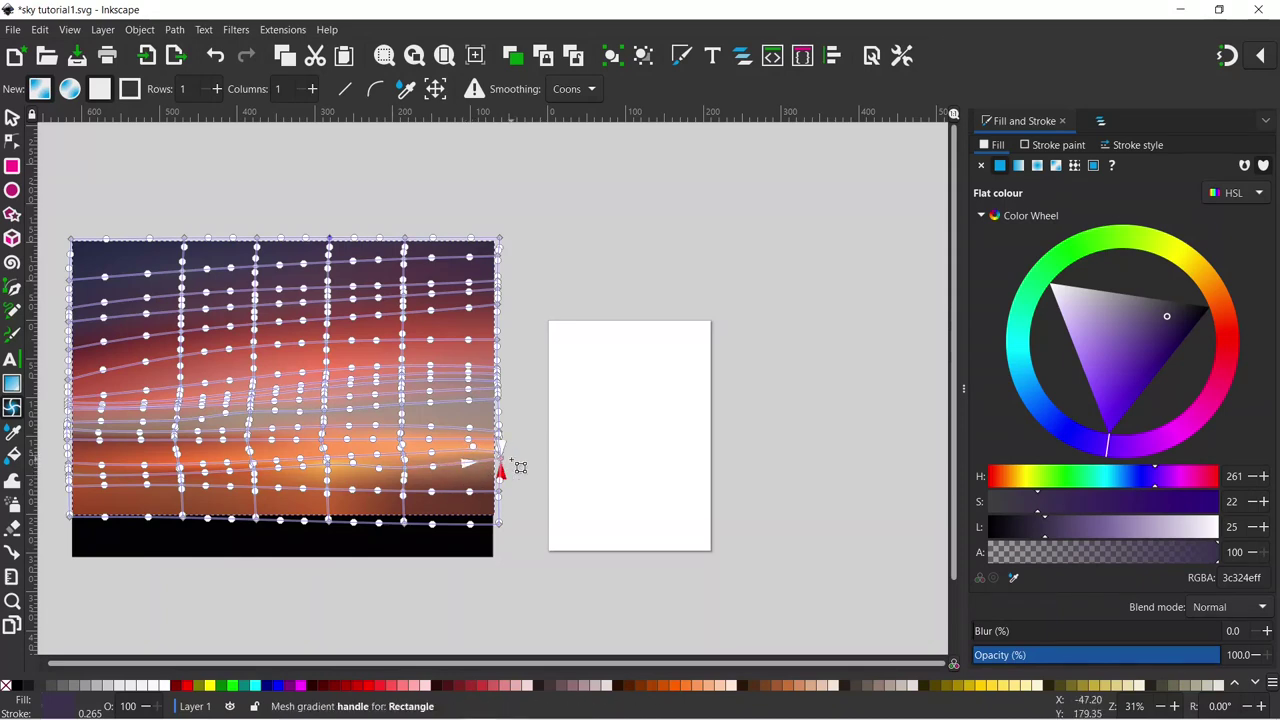
pyautogui.scroll(2, 508, 459)
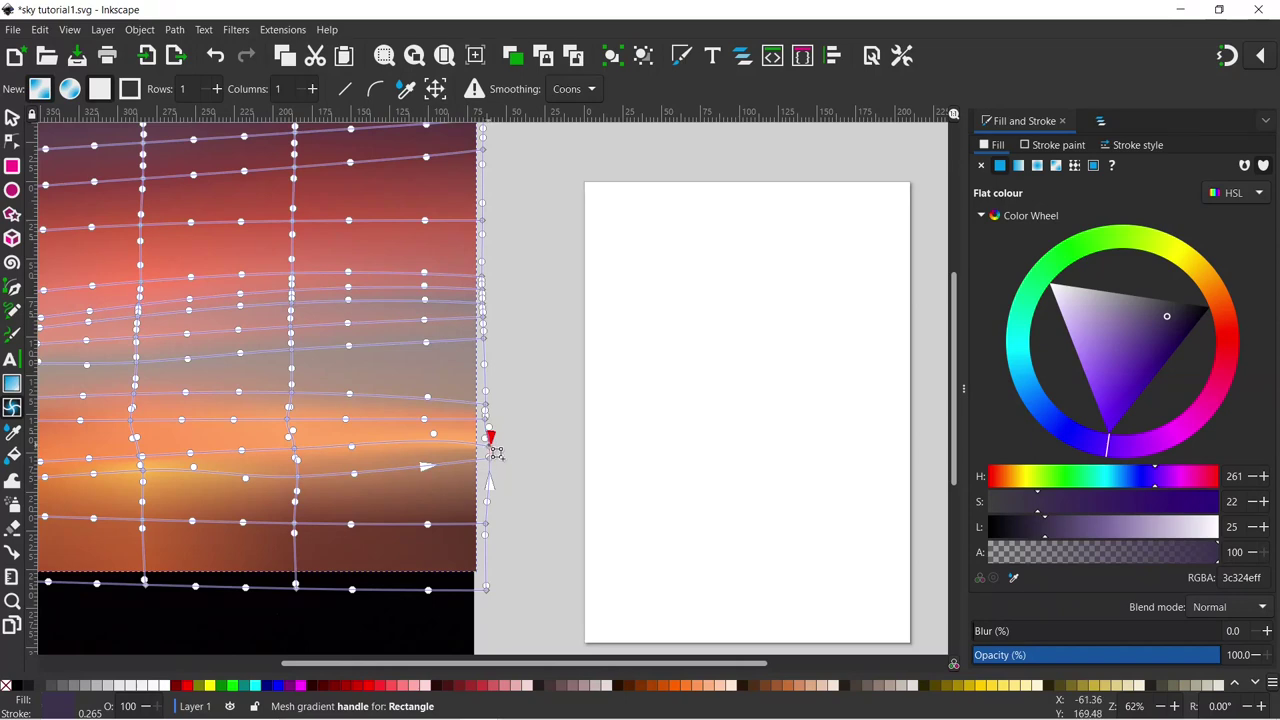
pyautogui.click(523, 452)
pyautogui.click(523, 459)
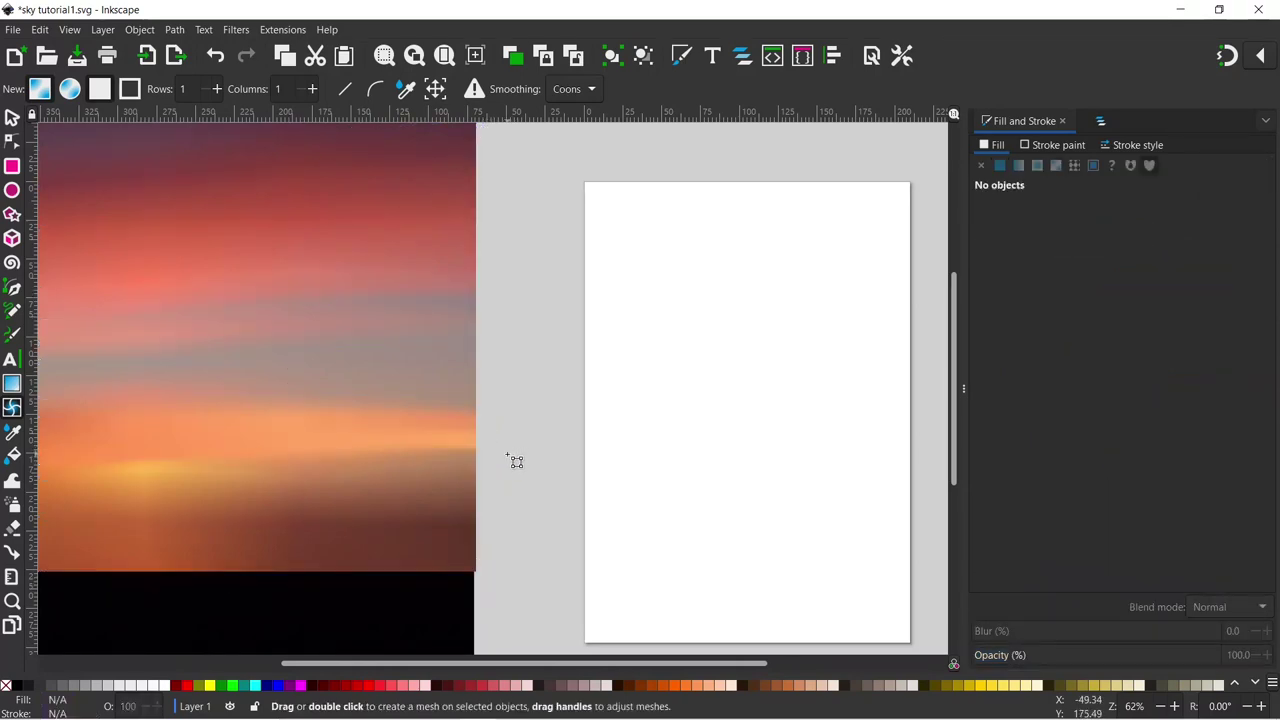
pyautogui.click(439, 458)
# - Check nodes near the glow, then finish mesh editing with the Selector tool
pyautogui.click(488, 450)
pyautogui.hscroll(-10, 485, 480)
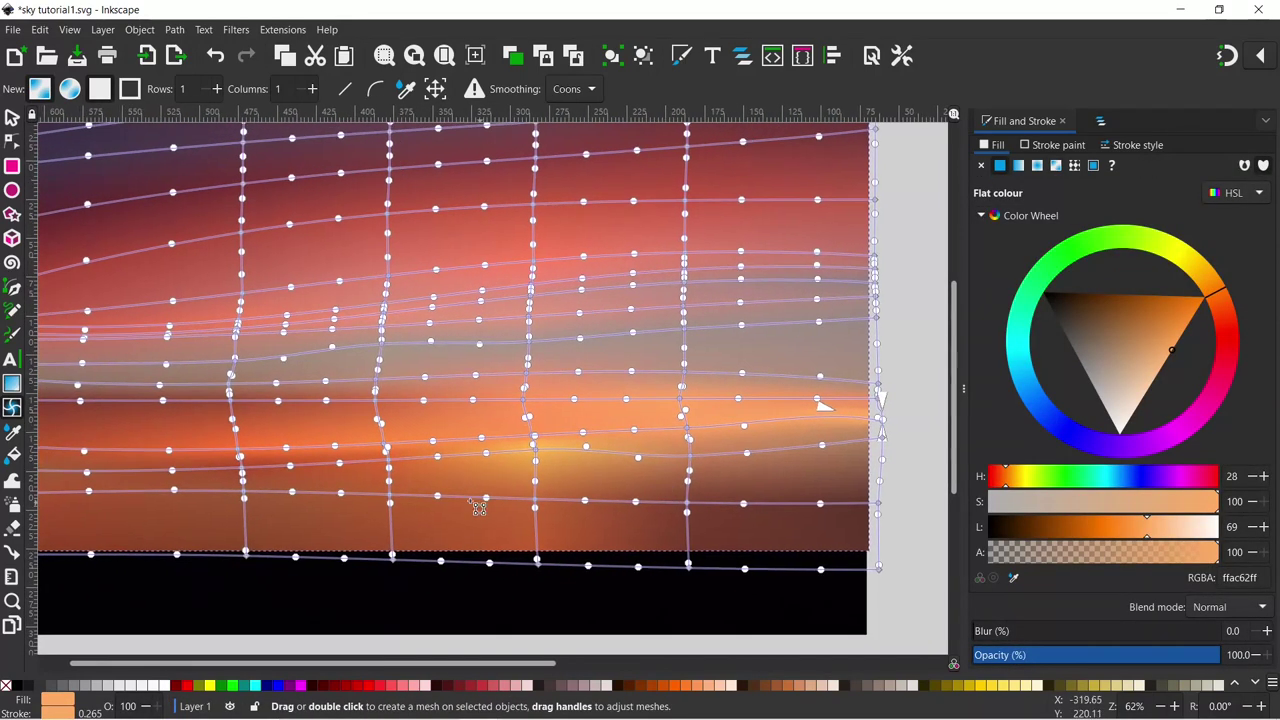
pyautogui.click(386, 447)
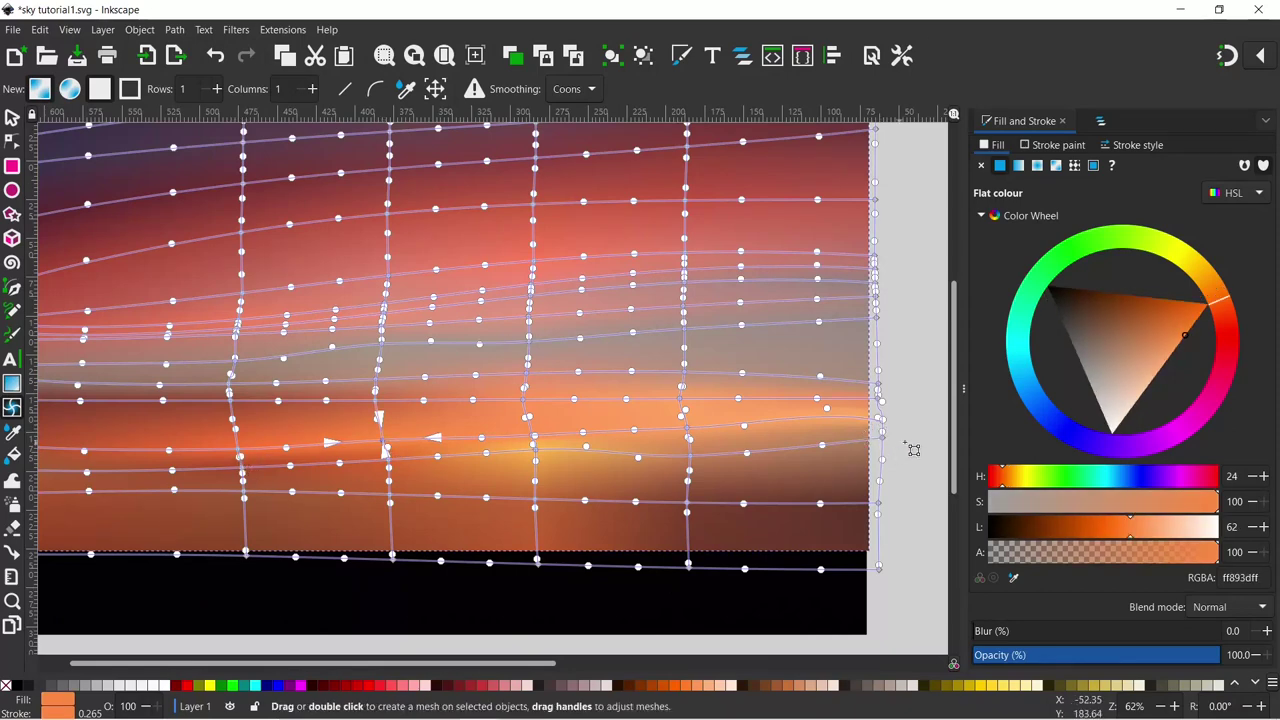
pyautogui.press('Escape')
pyautogui.press('s')
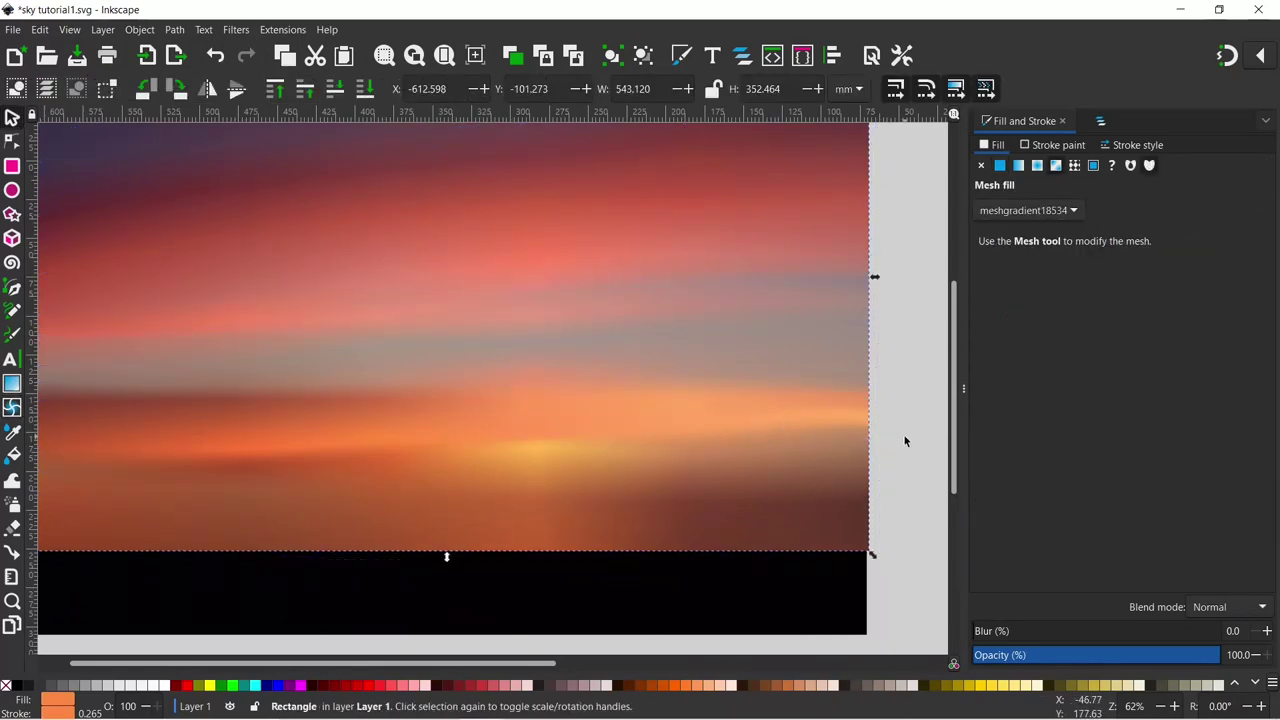
pyautogui.scroll(3, 907, 430)
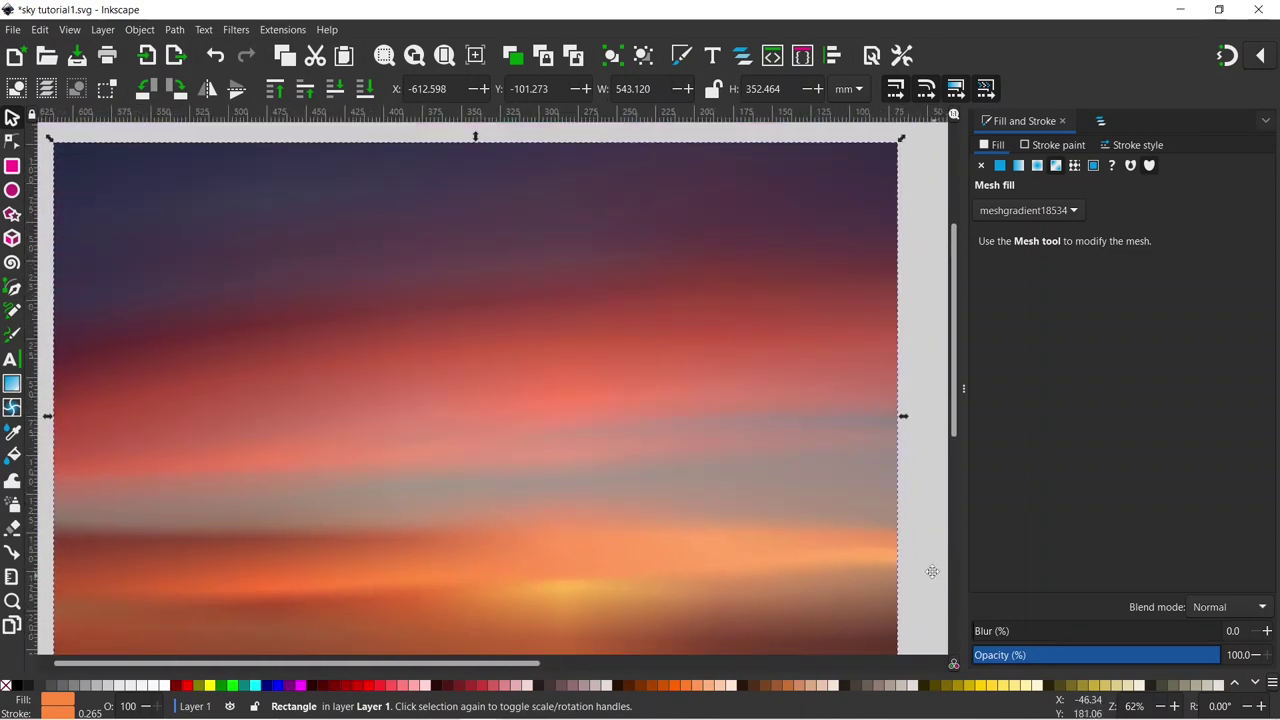
pyautogui.scroll(-1, 932, 571)
pyautogui.keyDown('ctrl'); pyautogui.scroll(-1, 522, 398); pyautogui.keyUp('ctrl')
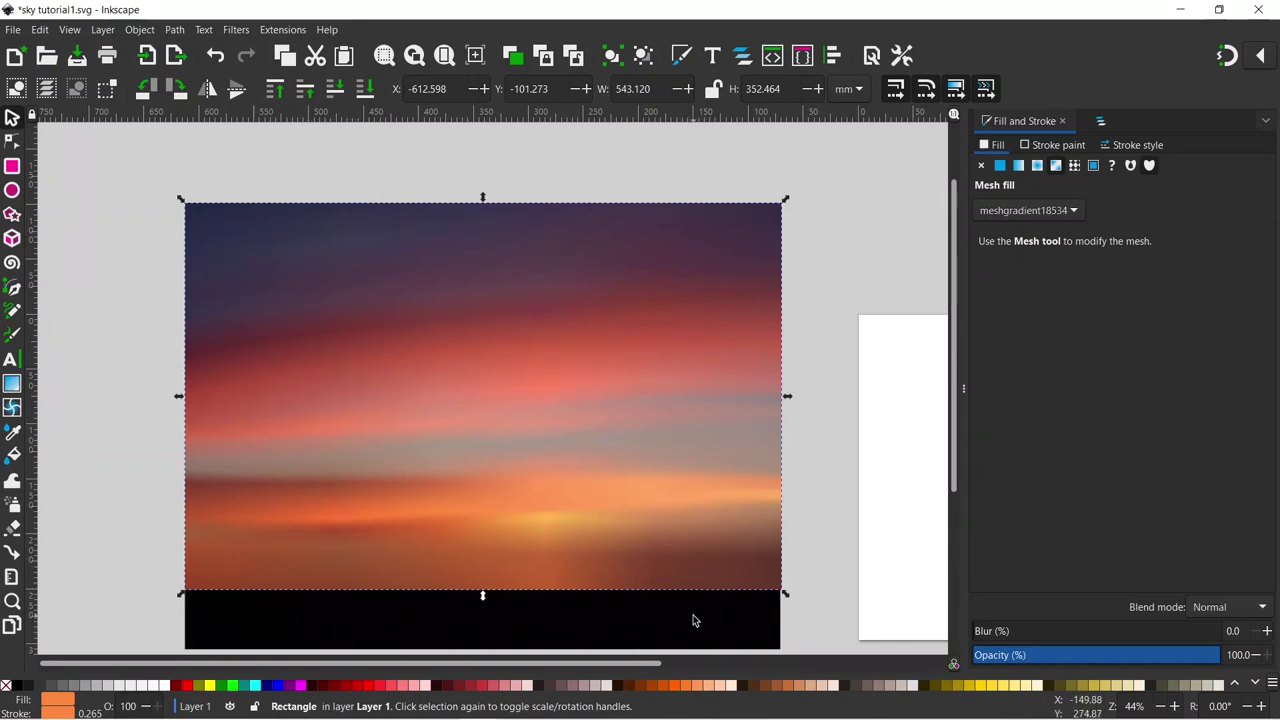
# - Move path17542 above the sky in Layers and Objects, and make it visible and unlocked
pyautogui.click(1100, 121)
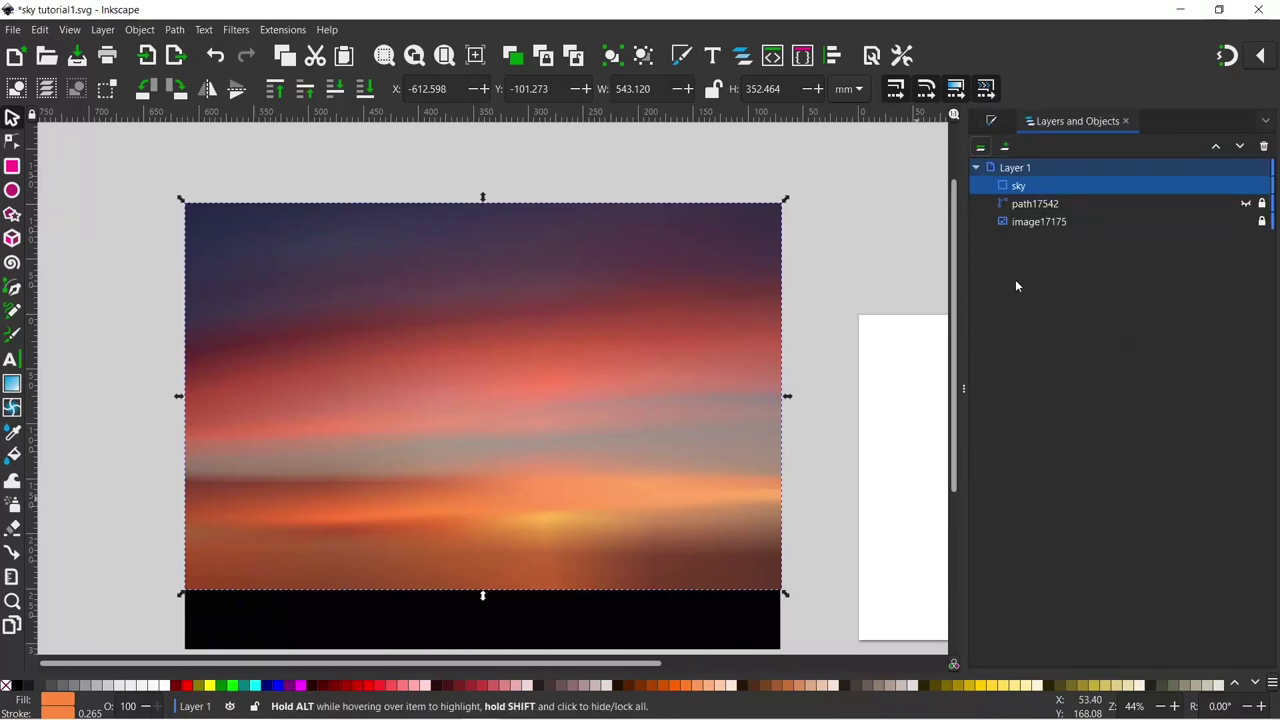
pyautogui.click(1030, 204)
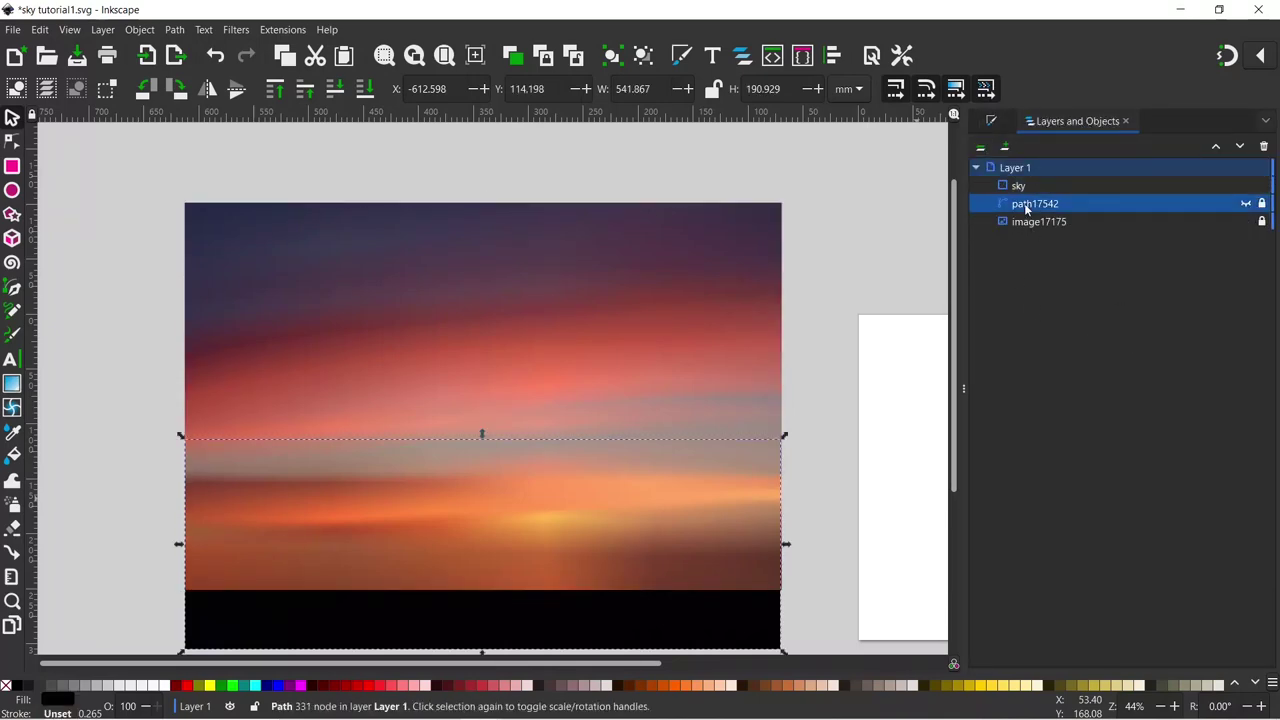
pyautogui.moveTo(1024, 203); pyautogui.dragTo(1030, 185)
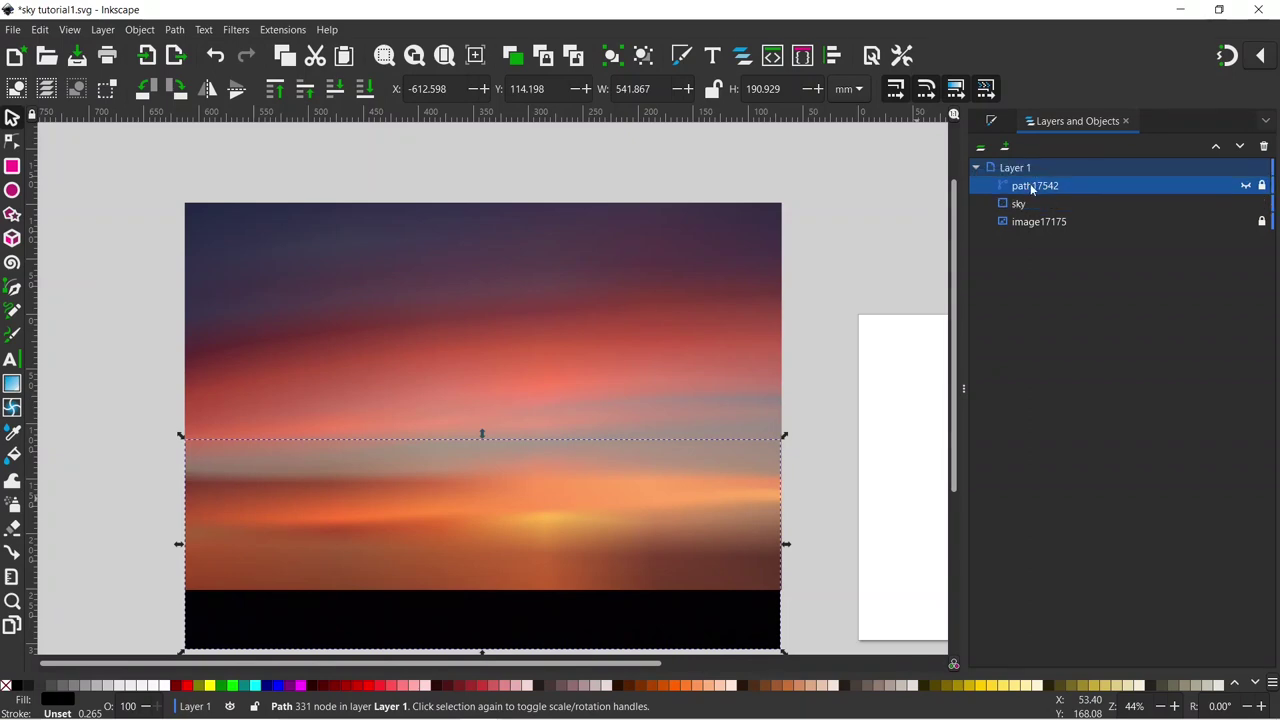
pyautogui.click(1246, 186)
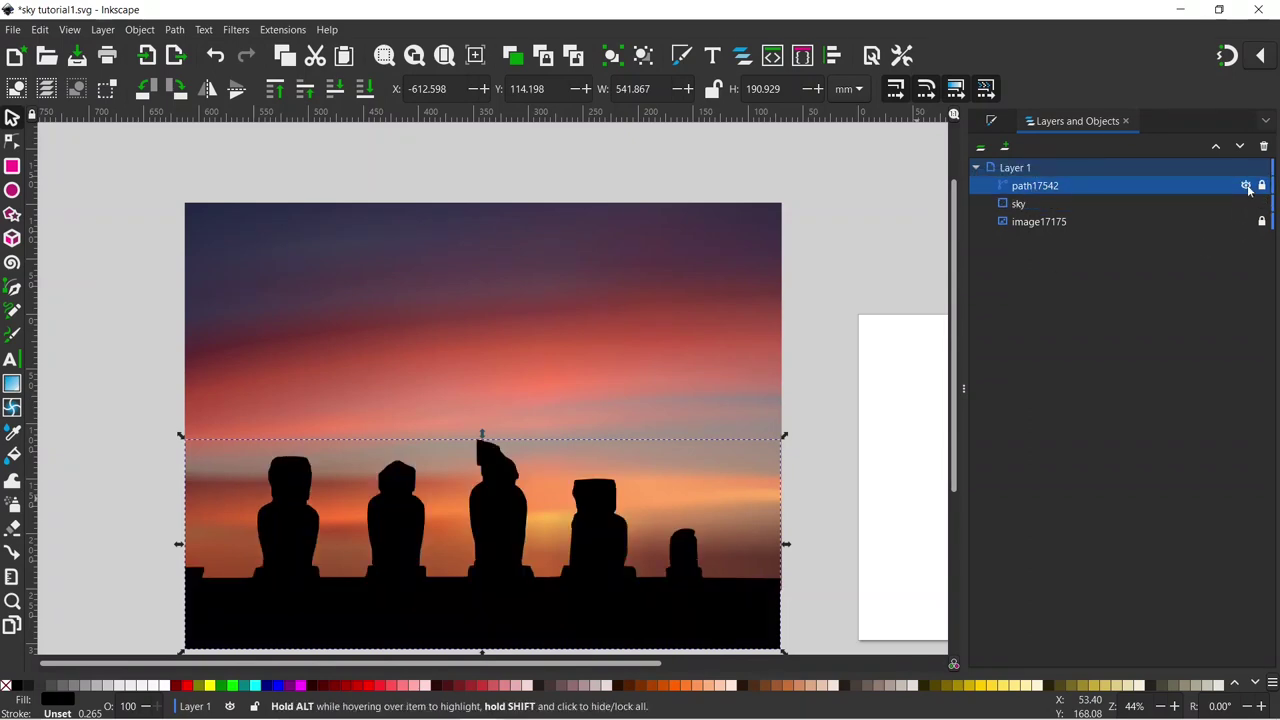
pyautogui.click(1261, 186)
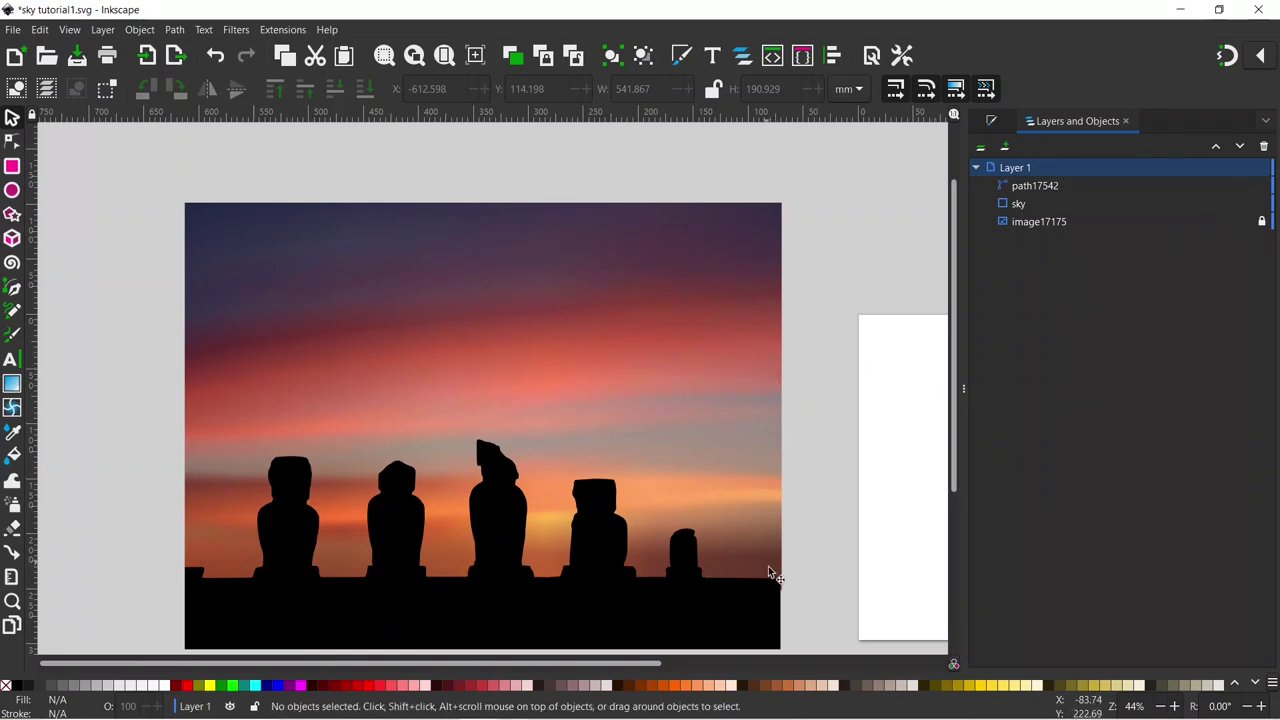
# - Nudge the sky rectangle's right edge in so its width drops from 543.120 to 541.867
pyautogui.click(741, 410)
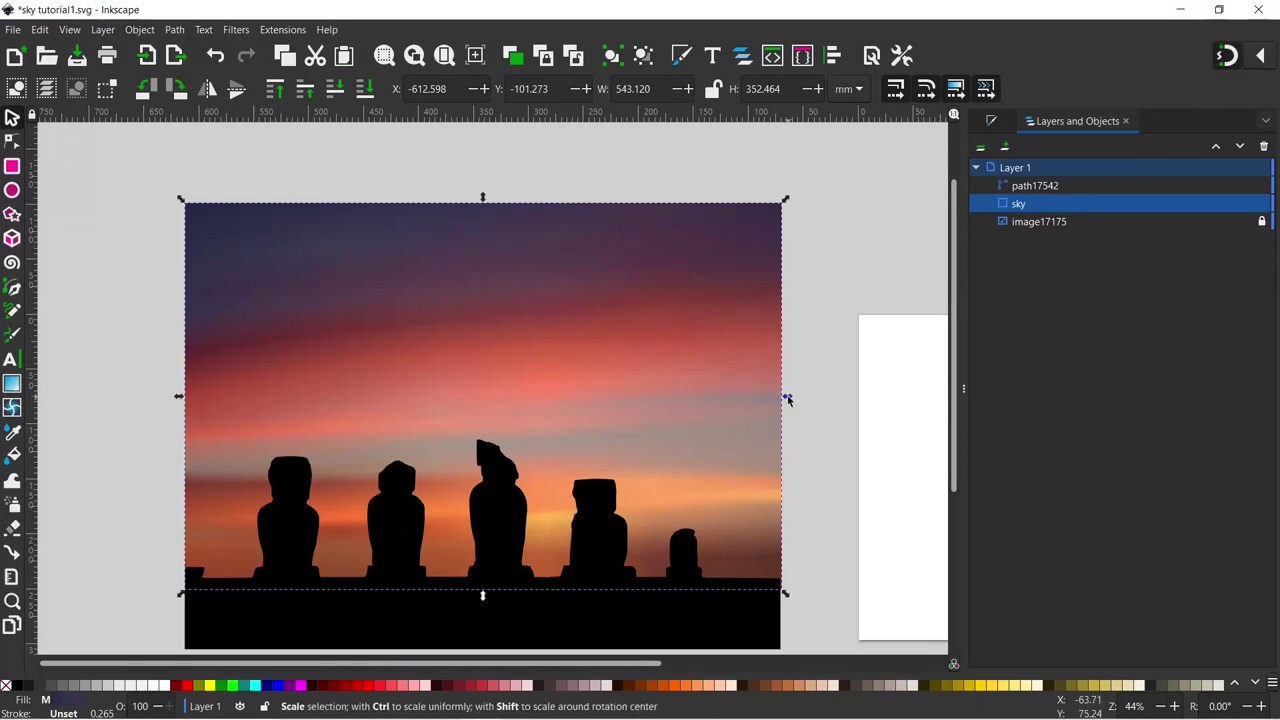
pyautogui.moveTo(788, 399); pyautogui.dragTo(786, 400)
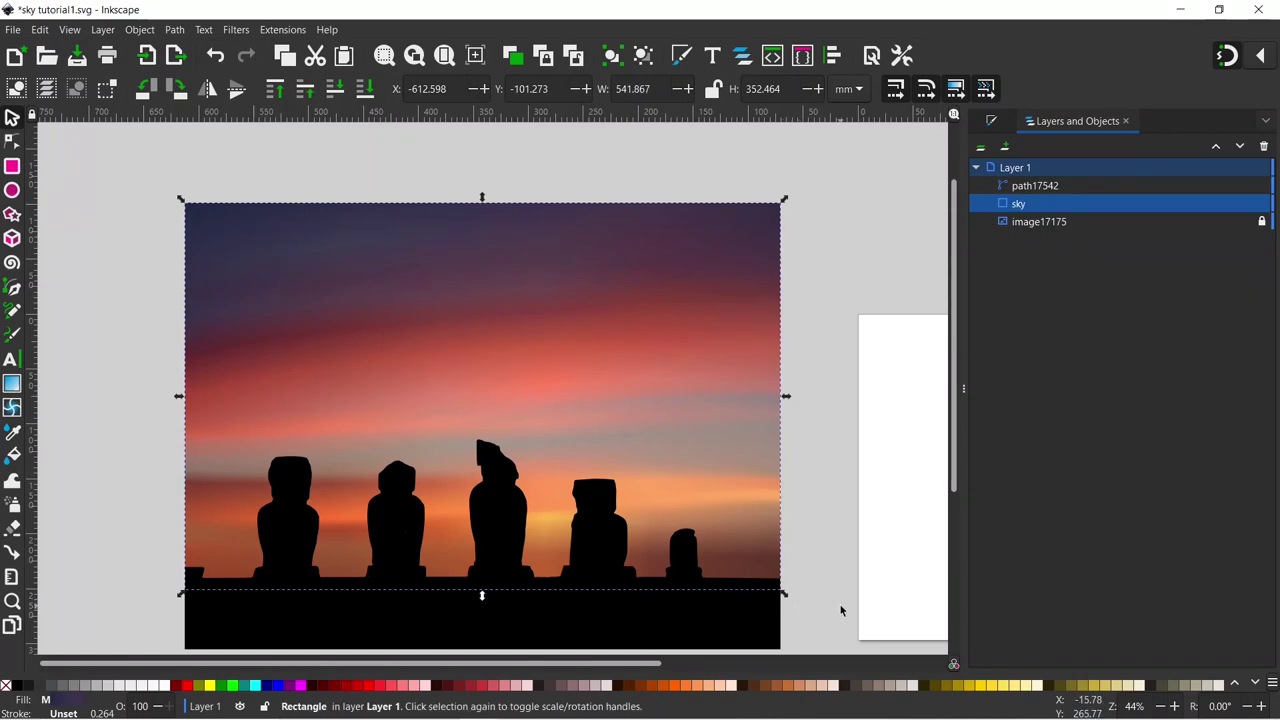
pyautogui.click(440, 594)
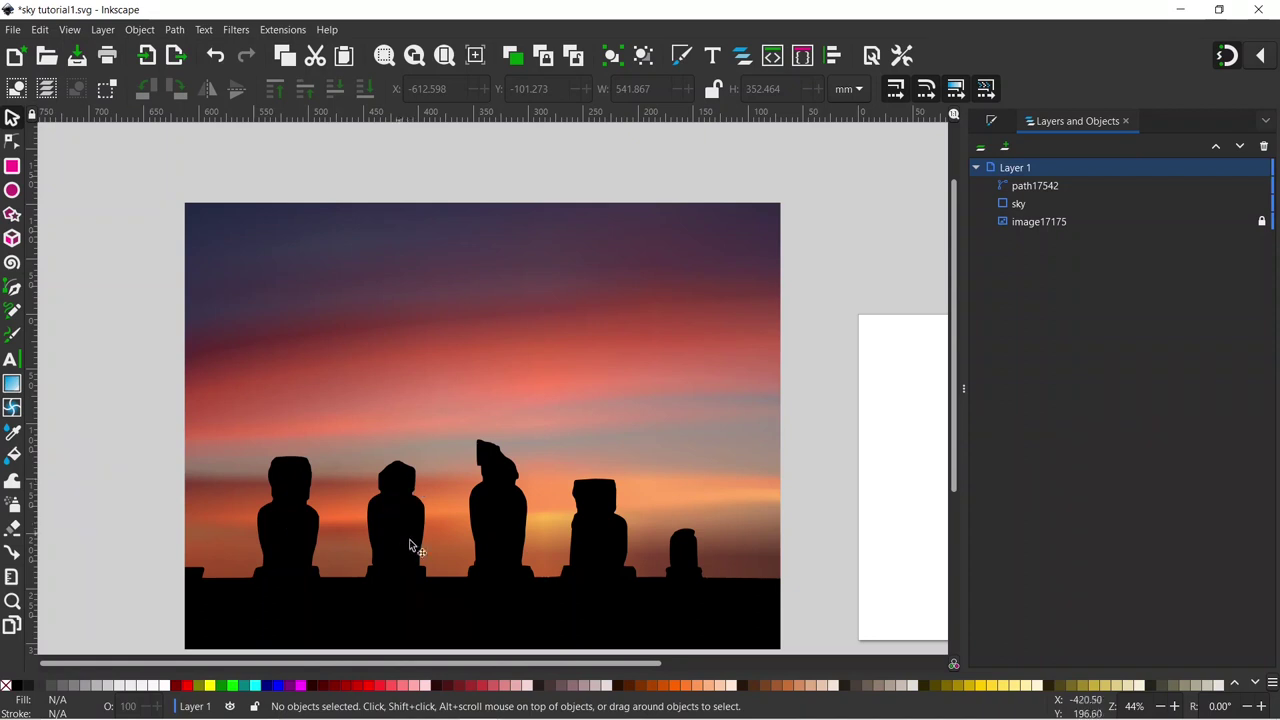
# - Give the statue silhouettes a 4.0 blur in Fill and Stroke
pyautogui.click(505, 524)
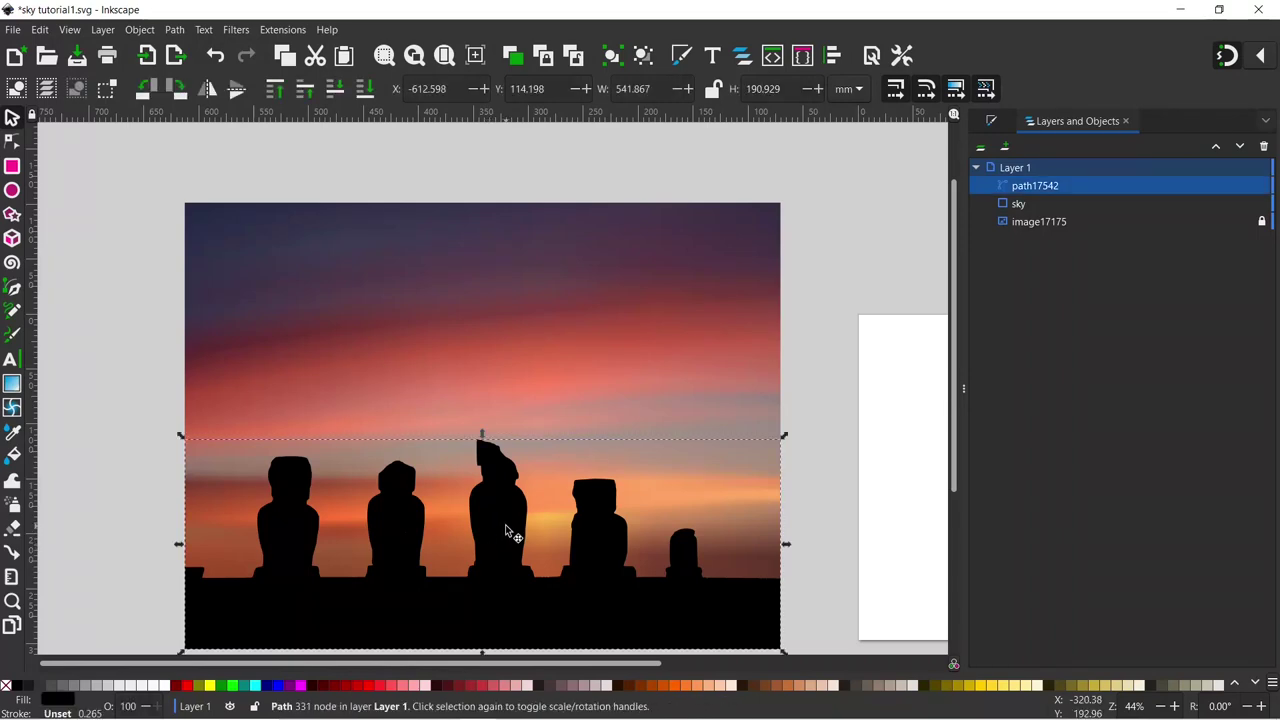
pyautogui.click(992, 121)
pyautogui.moveTo(975, 630); pyautogui.dragTo(979, 631)
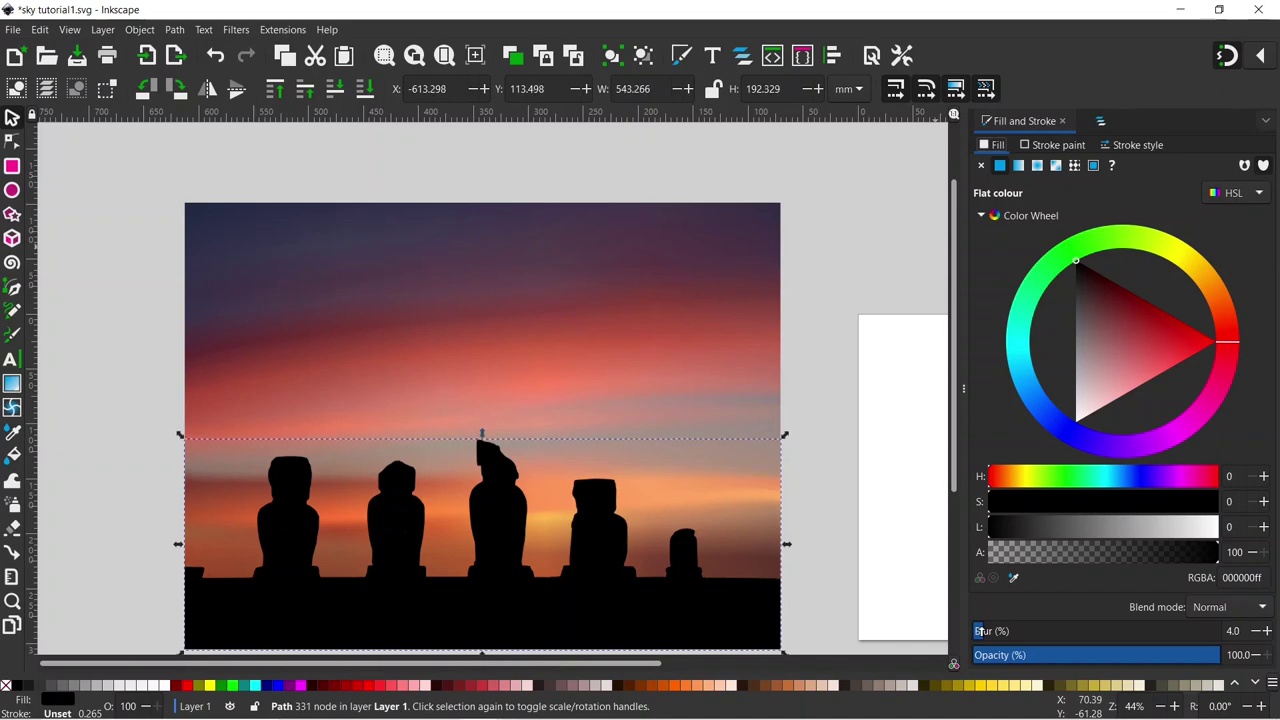
pyautogui.scroll(-1, 822, 453)
# - Select the sky rectangle and silhouettes together and group them
pyautogui.click(822, 453)
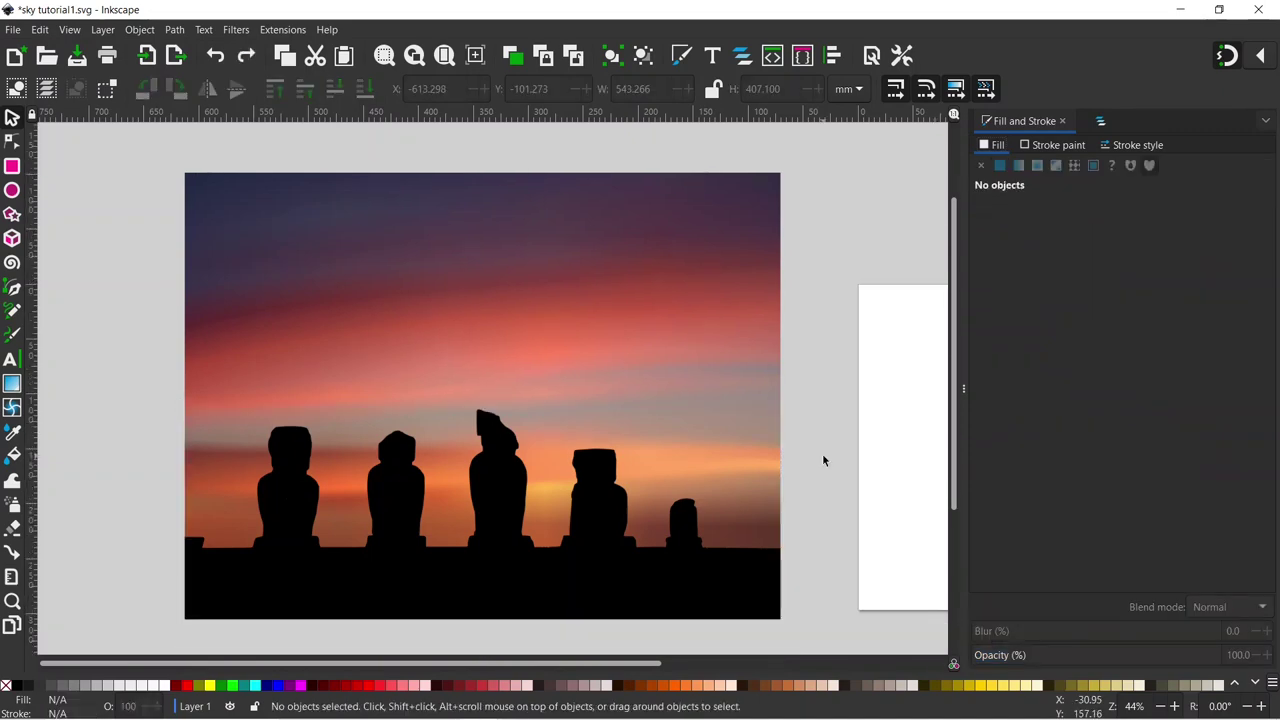
pyautogui.click(491, 288)
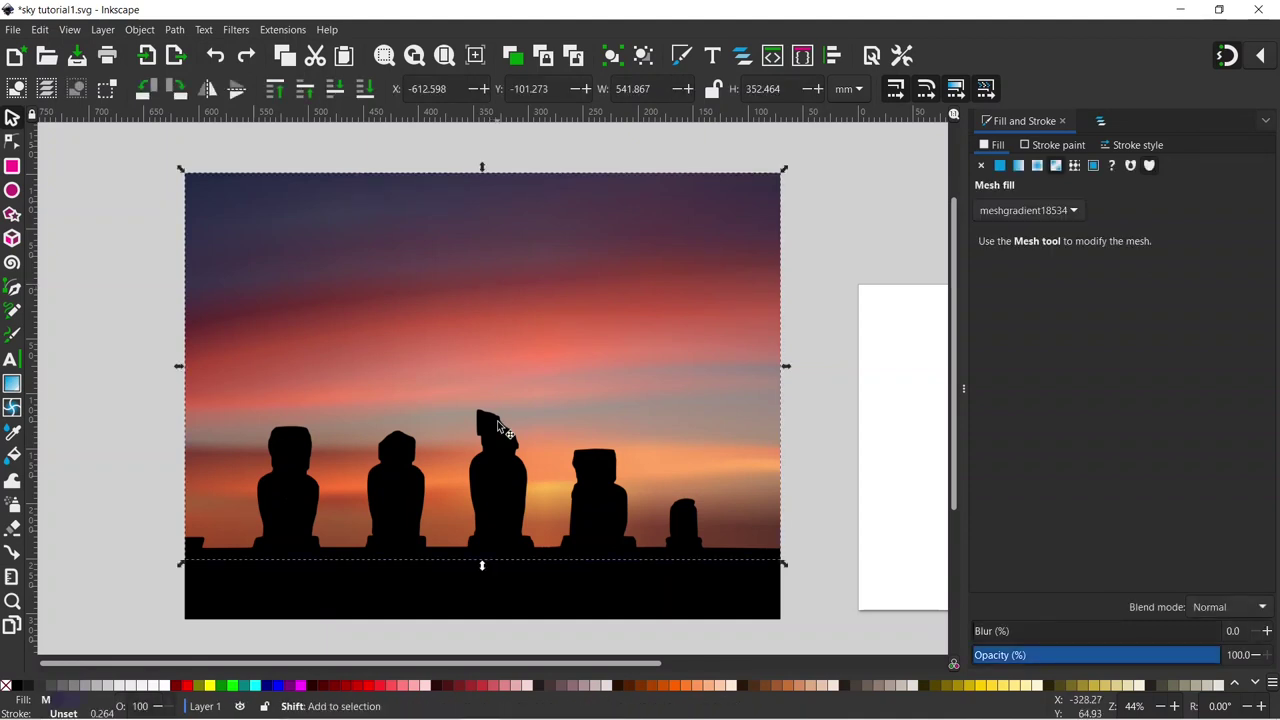
pyautogui.keyDown('shift'); pyautogui.click(446, 586); pyautogui.keyUp('shift')
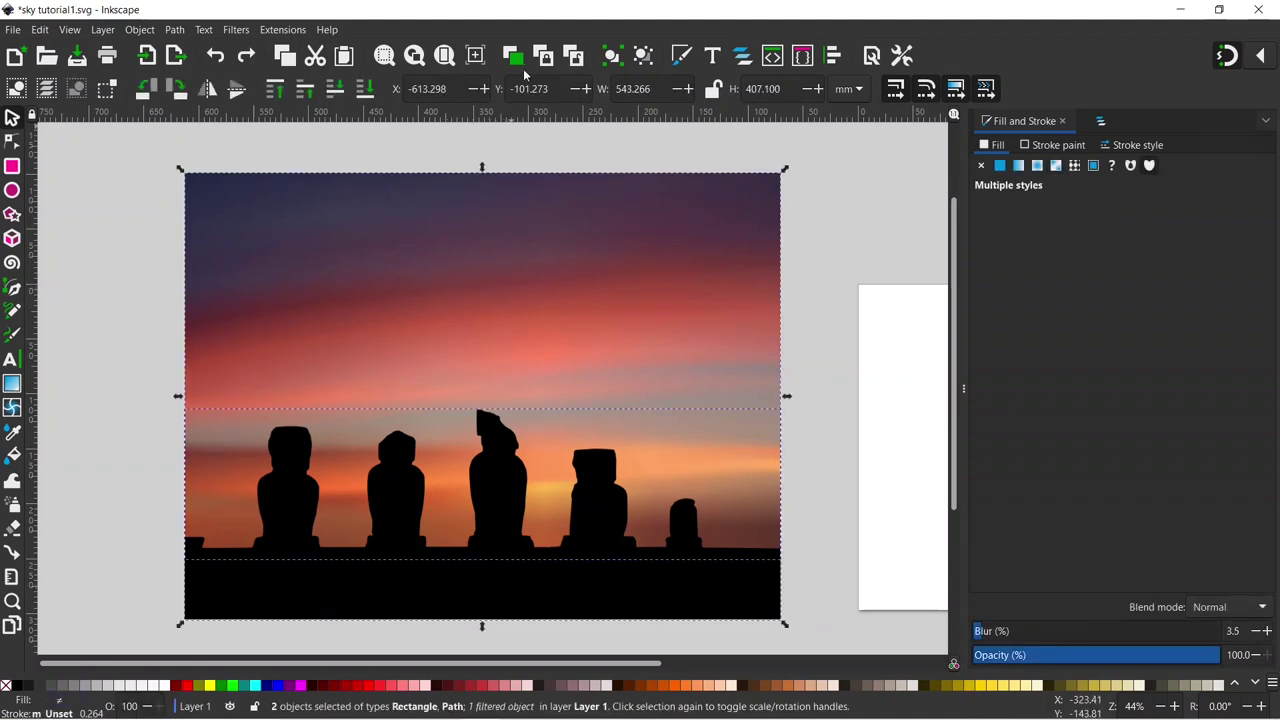
pyautogui.click(613, 56)
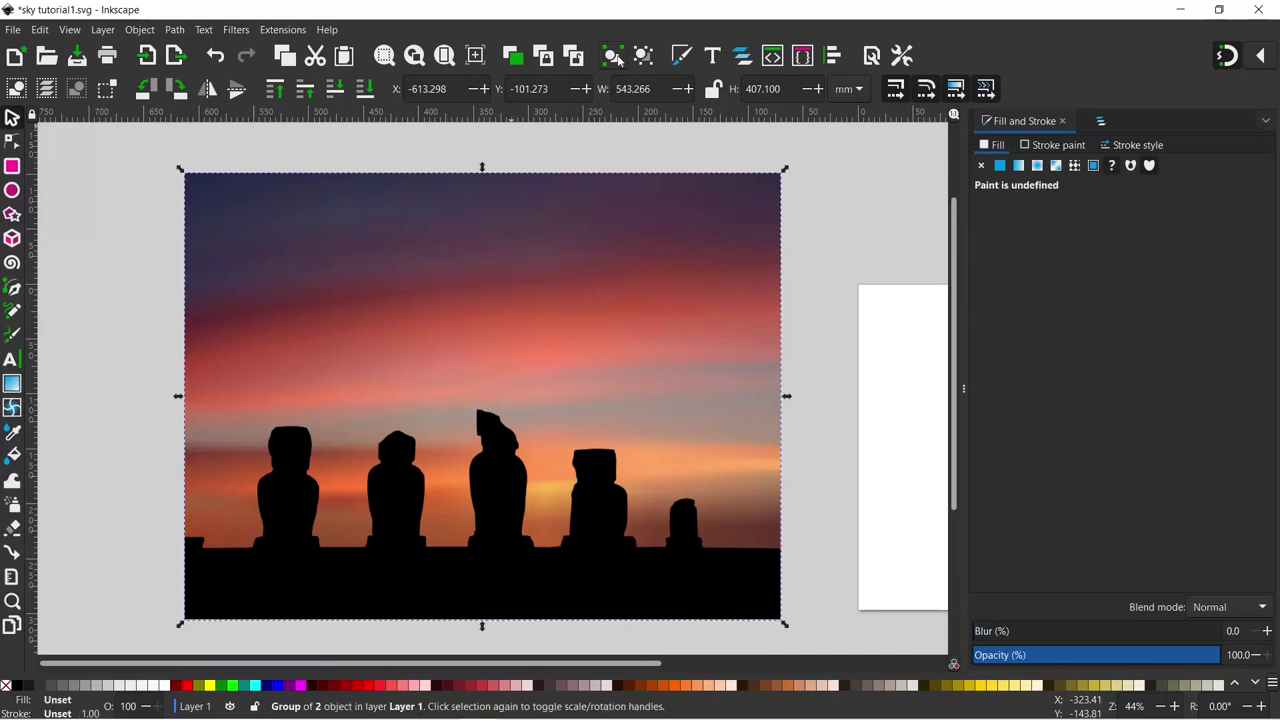